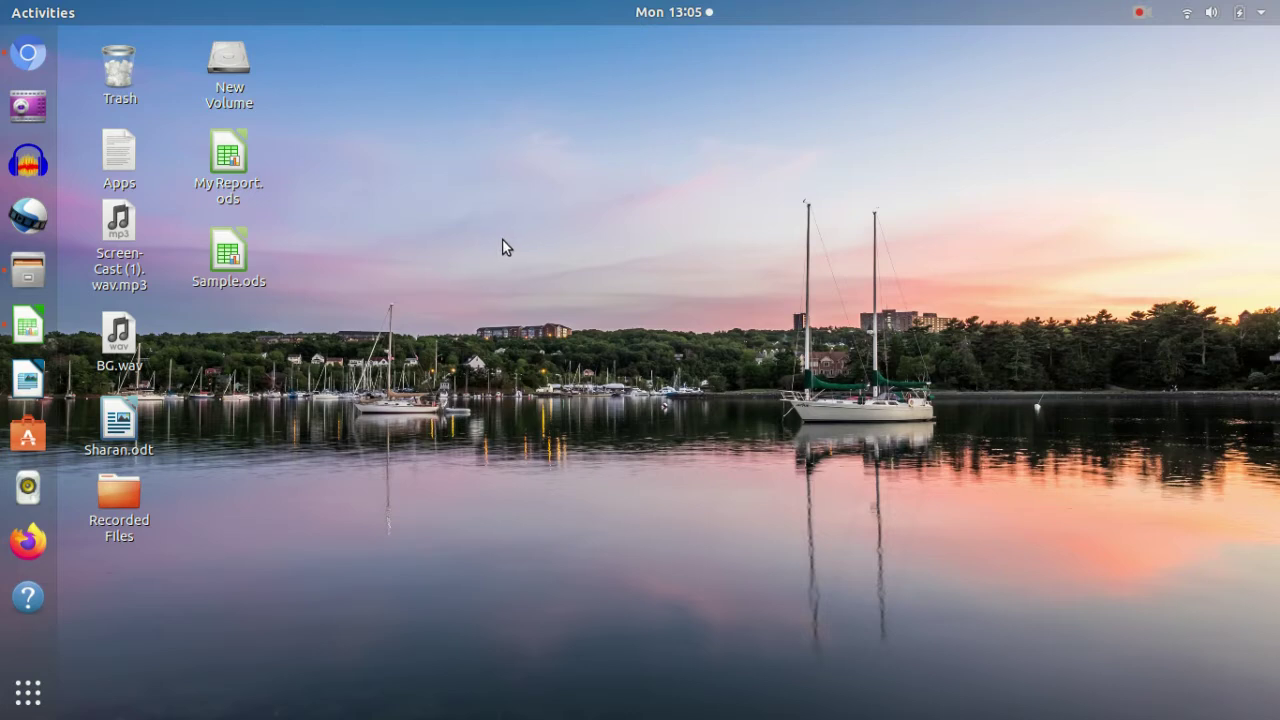
Bring up the LibreOffice Calc window holding Sample.ods from the dock.
left_click(27, 323)
Review the existing charts on the Charts sheet and the Sample-Sheet2 pie chart.
scroll(600, 460, "up", 3)
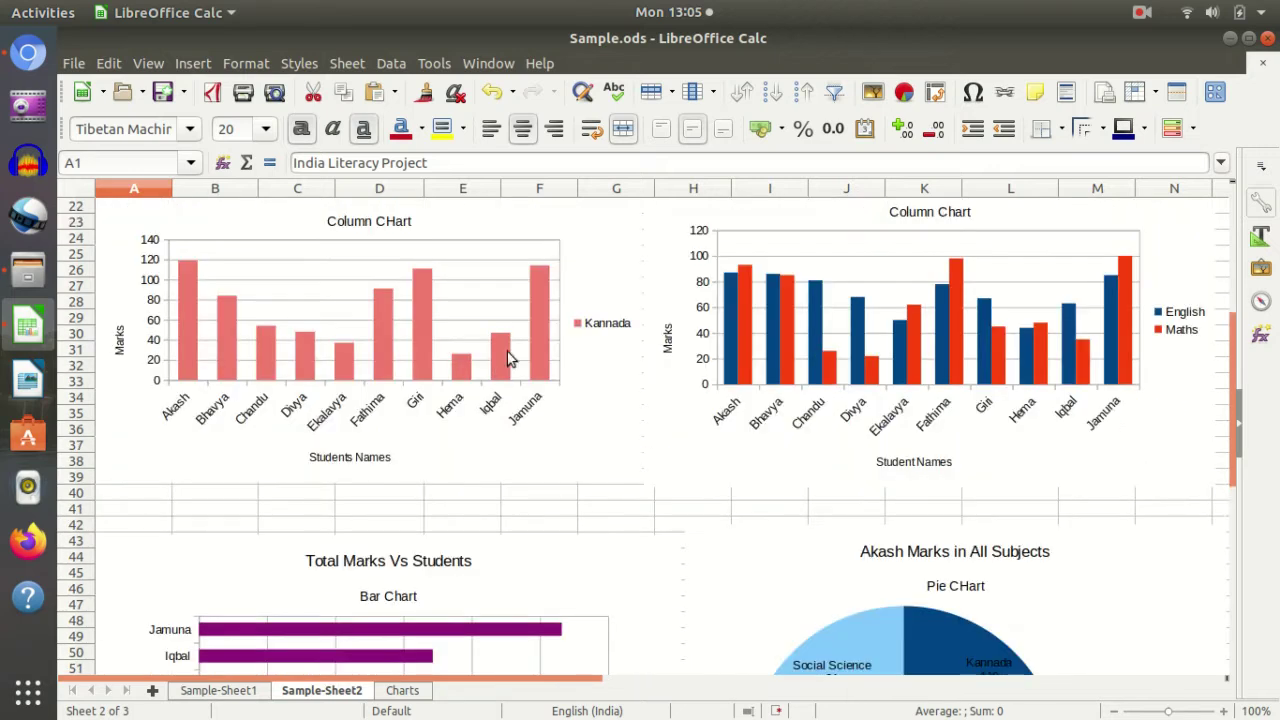
scroll(600, 500, "down", 2)
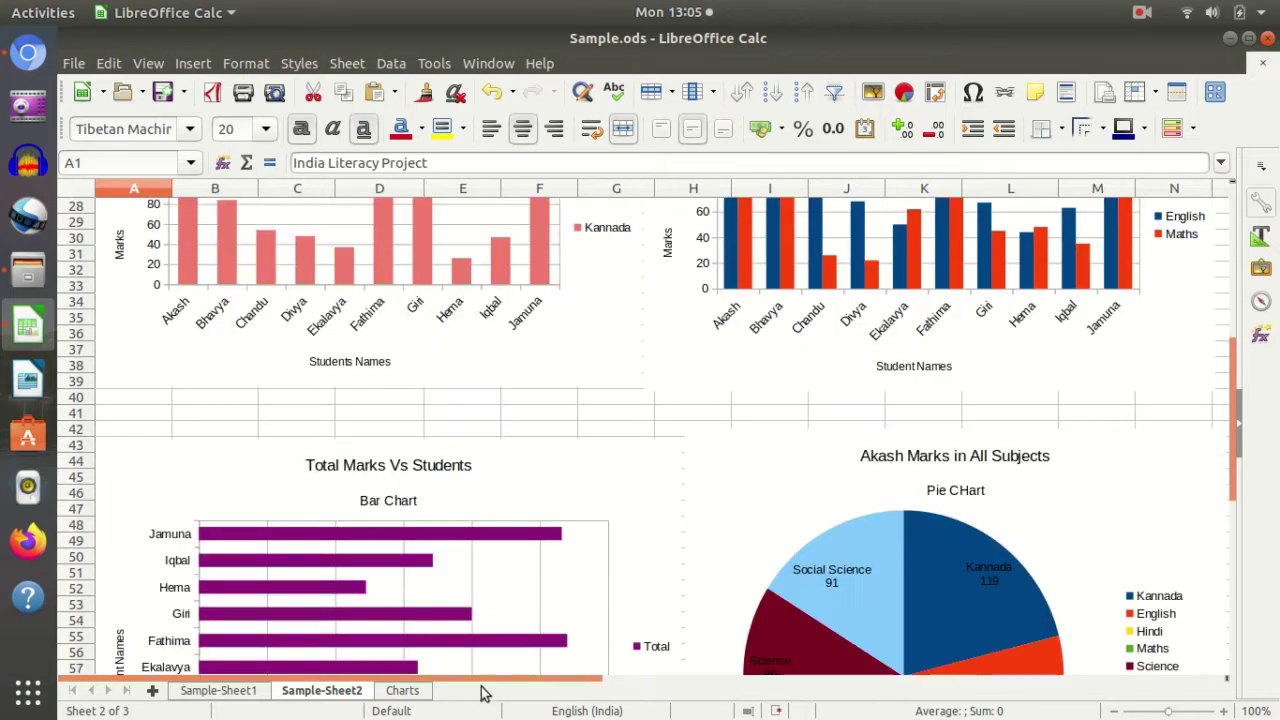
left_click(403, 690)
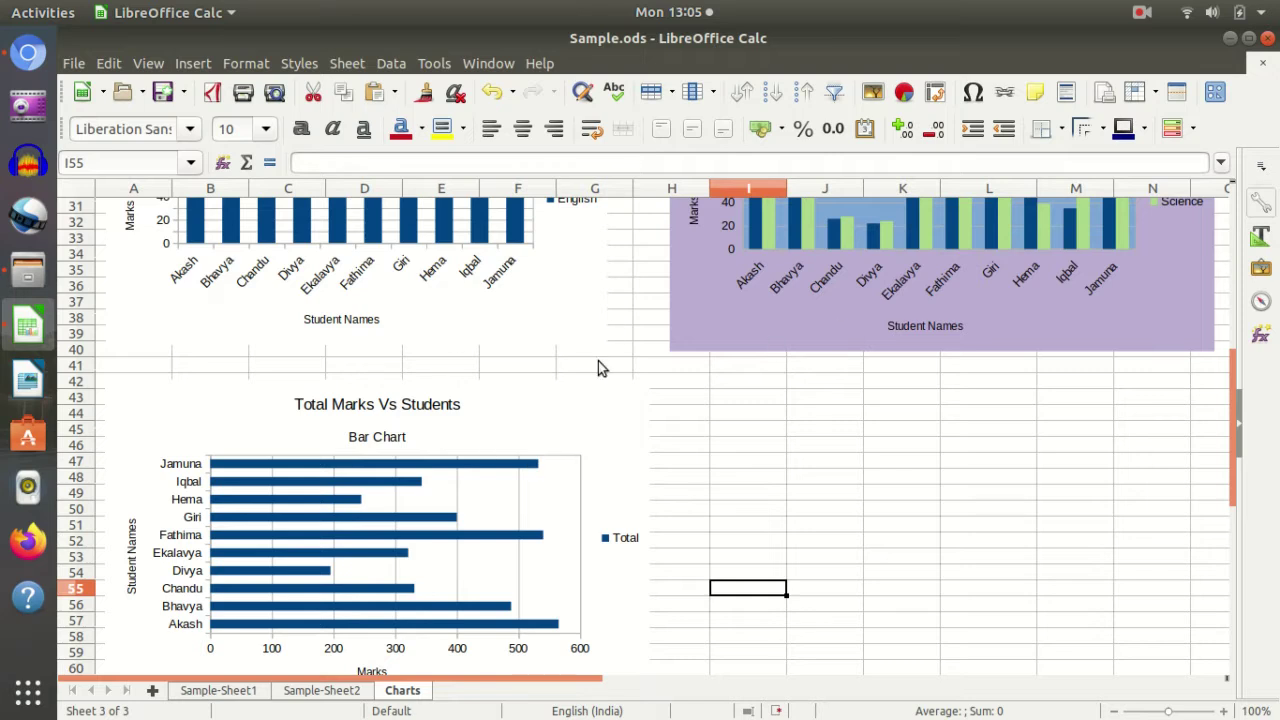
scroll(618, 394, "up", 4)
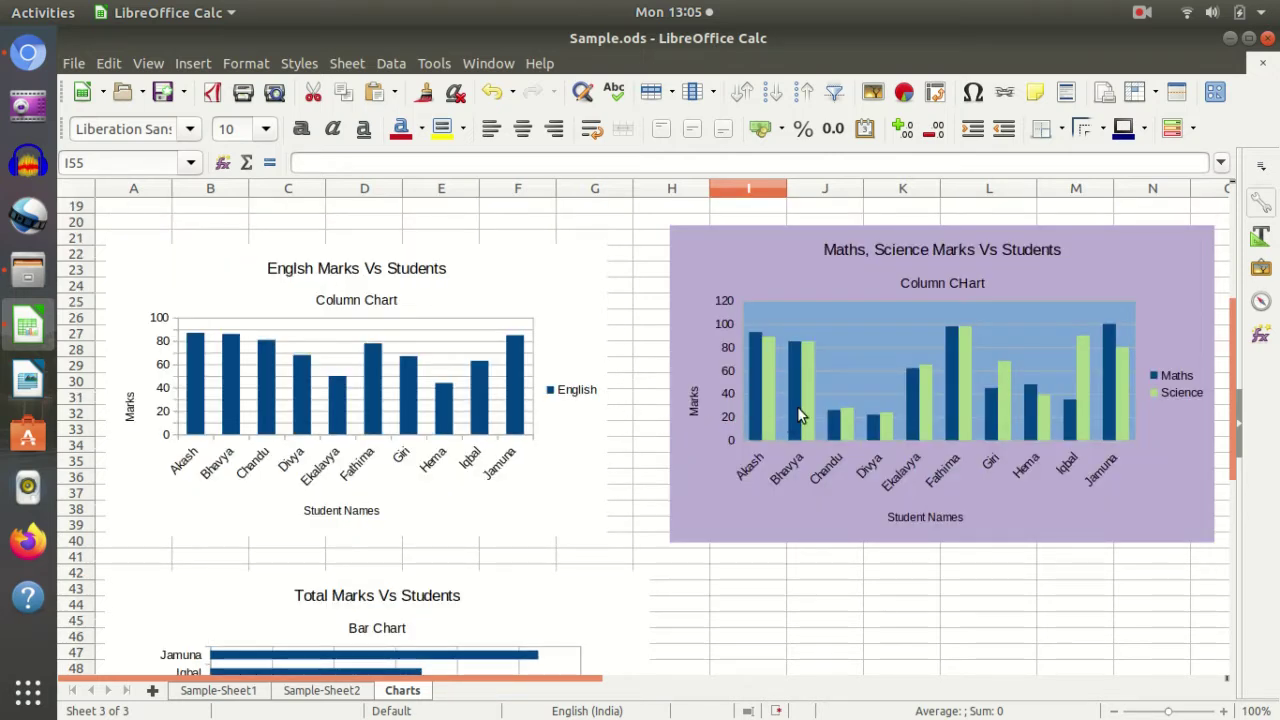
scroll(724, 404, "down", 2)
scroll(455, 403, "down", 4)
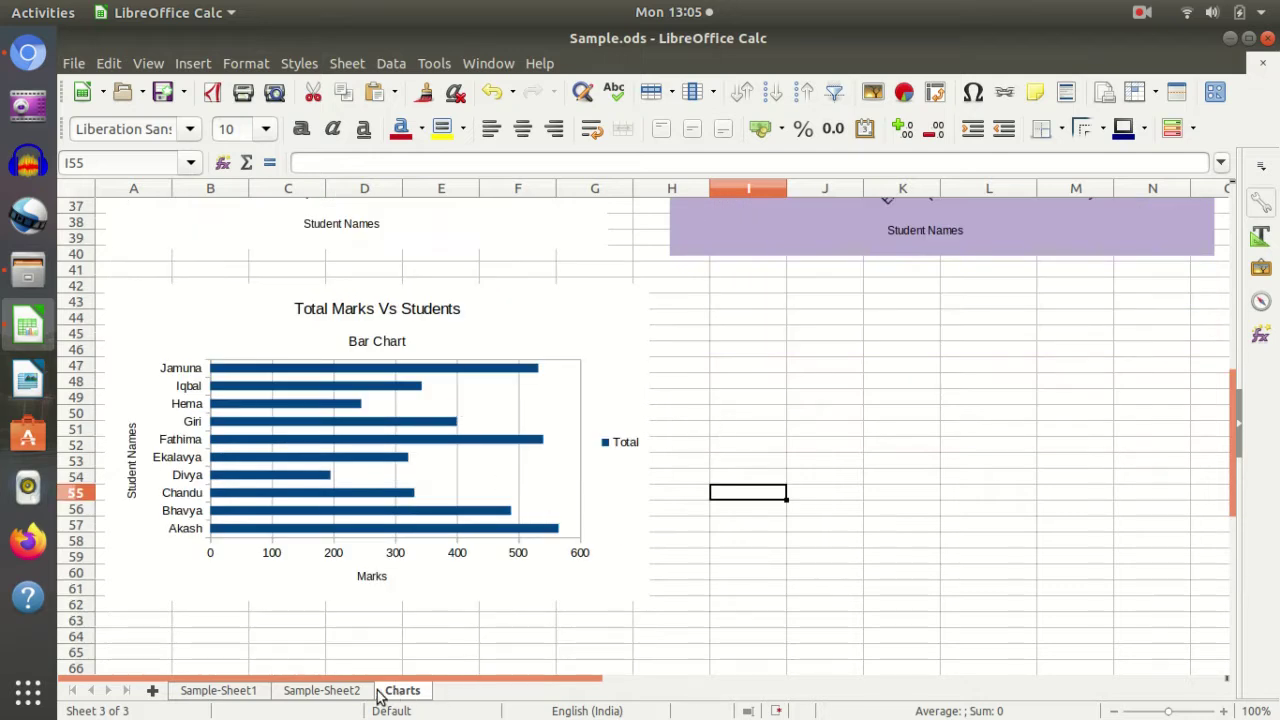
left_click(316, 690)
scroll(896, 402, "down", 6)
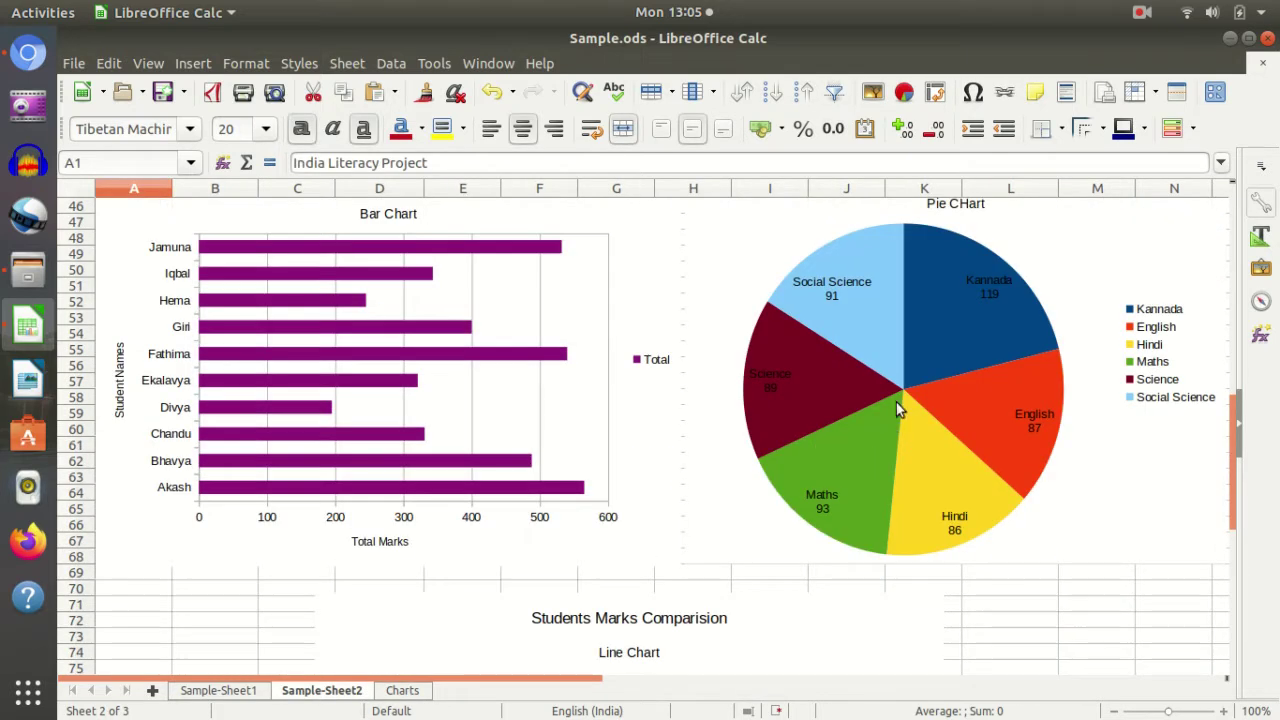
left_click(913, 342)
scroll(740, 555, "down", 6)
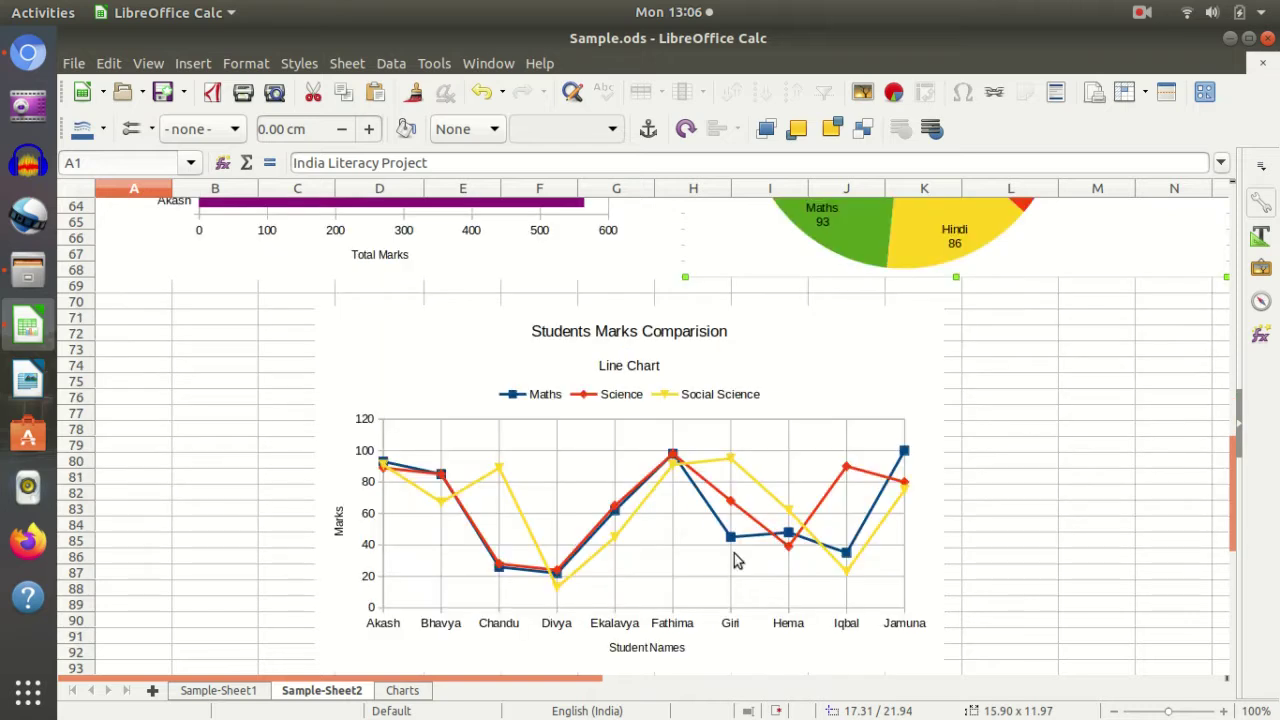
Return to the Charts sheet and scroll up to its student marks table.
left_click(402, 690)
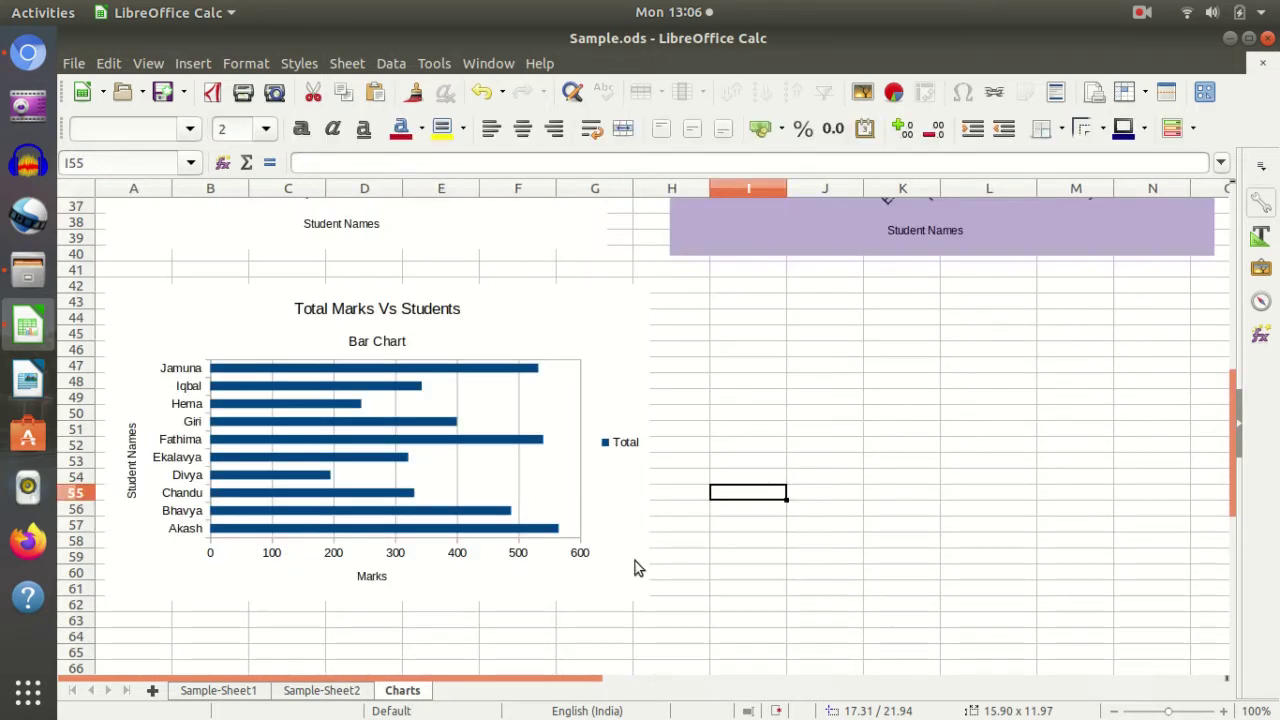
scroll(634, 553, "up", 6)
scroll(633, 545, "down", 8)
scroll(580, 526, "up", 8)
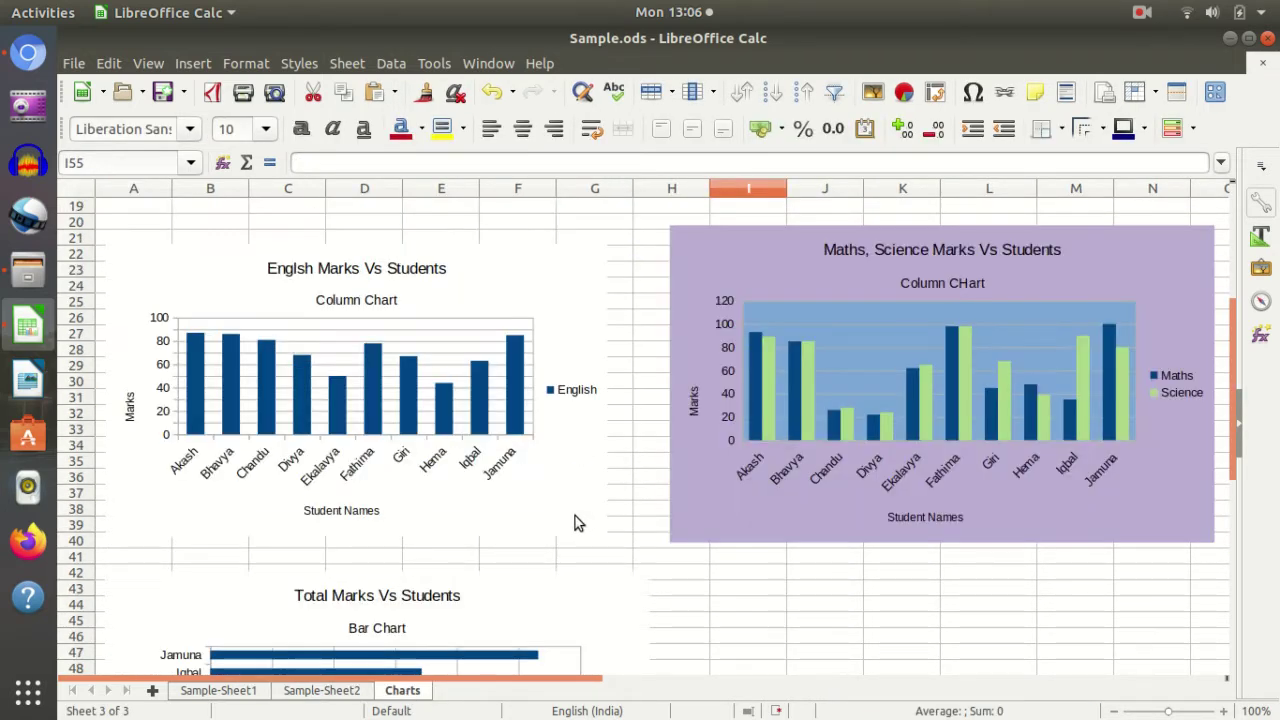
scroll(577, 526, "down", 6)
scroll(577, 526, "up", 10)
scroll(577, 526, "up", 2)
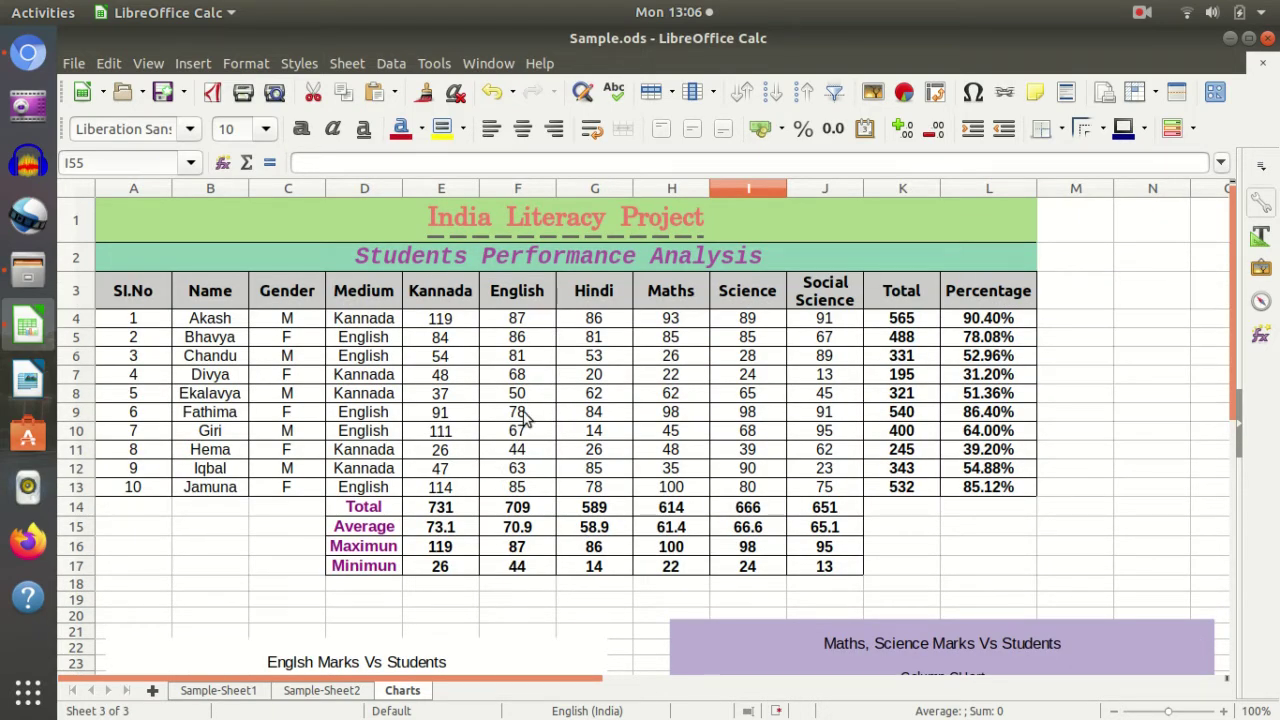
left_click(470, 397)
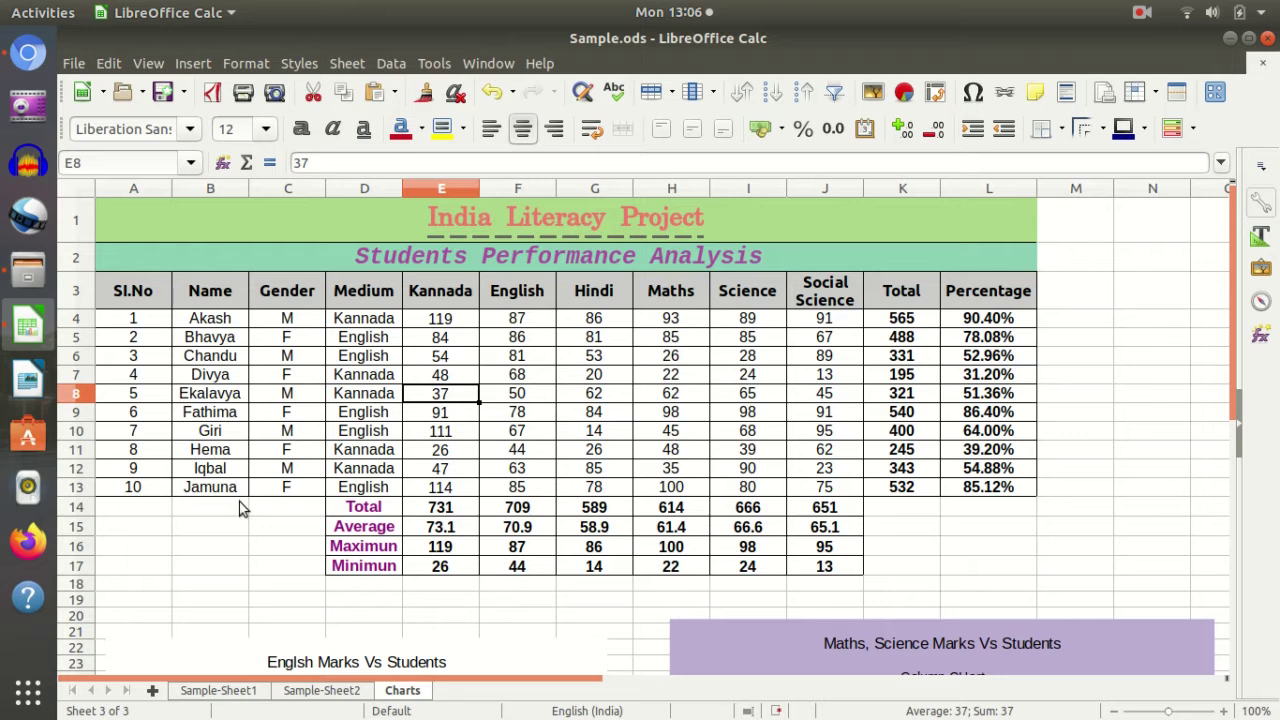
left_click(214, 360)
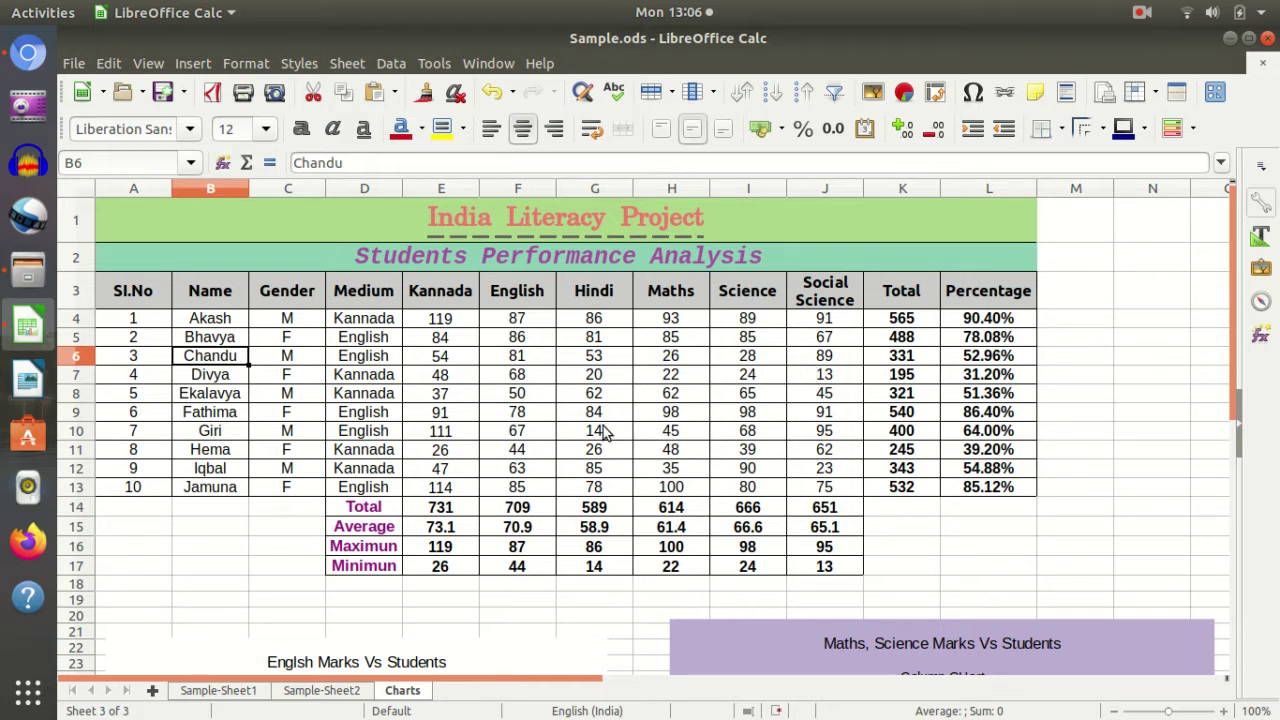
left_click(568, 414)
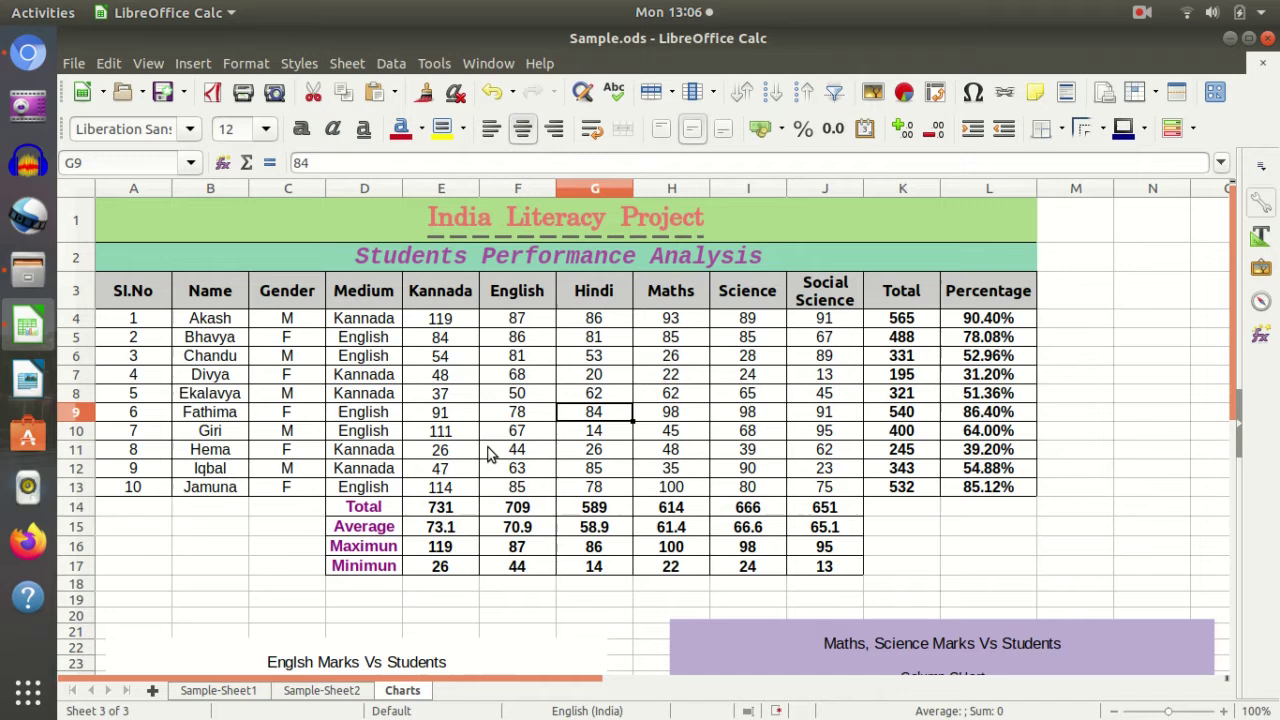
left_click(213, 340)
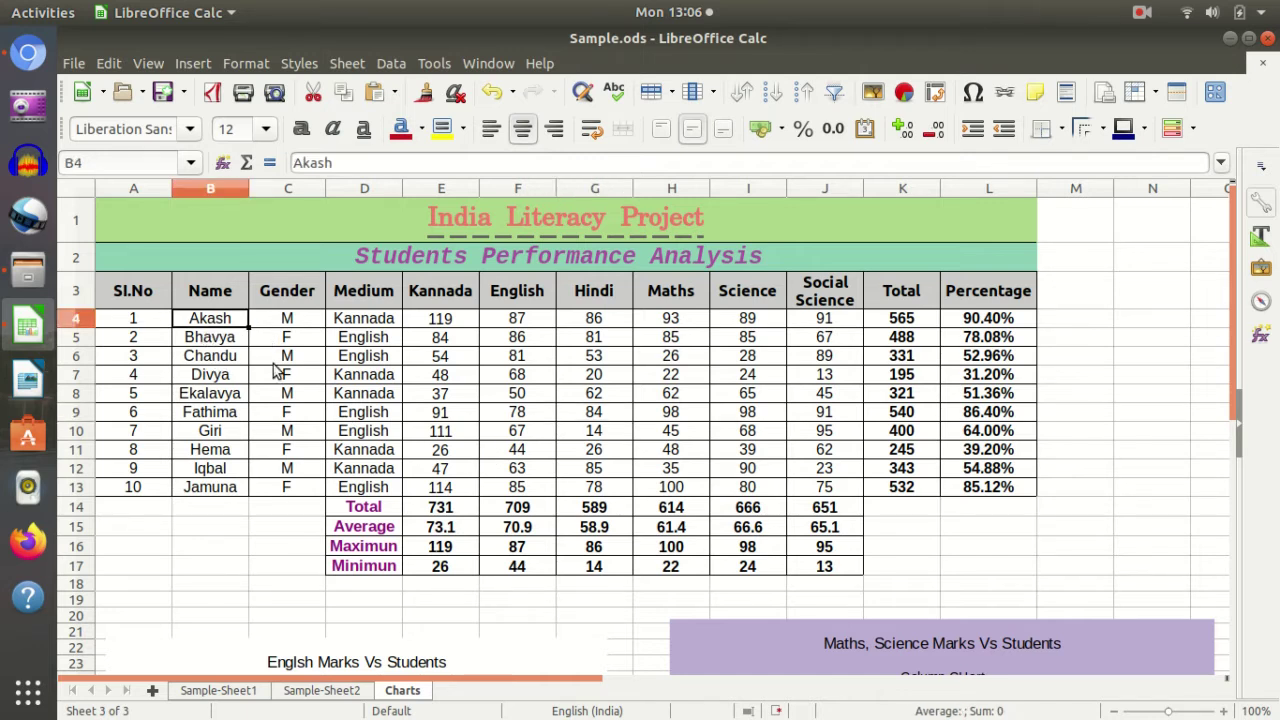
left_click(212, 401)
left_click(202, 340)
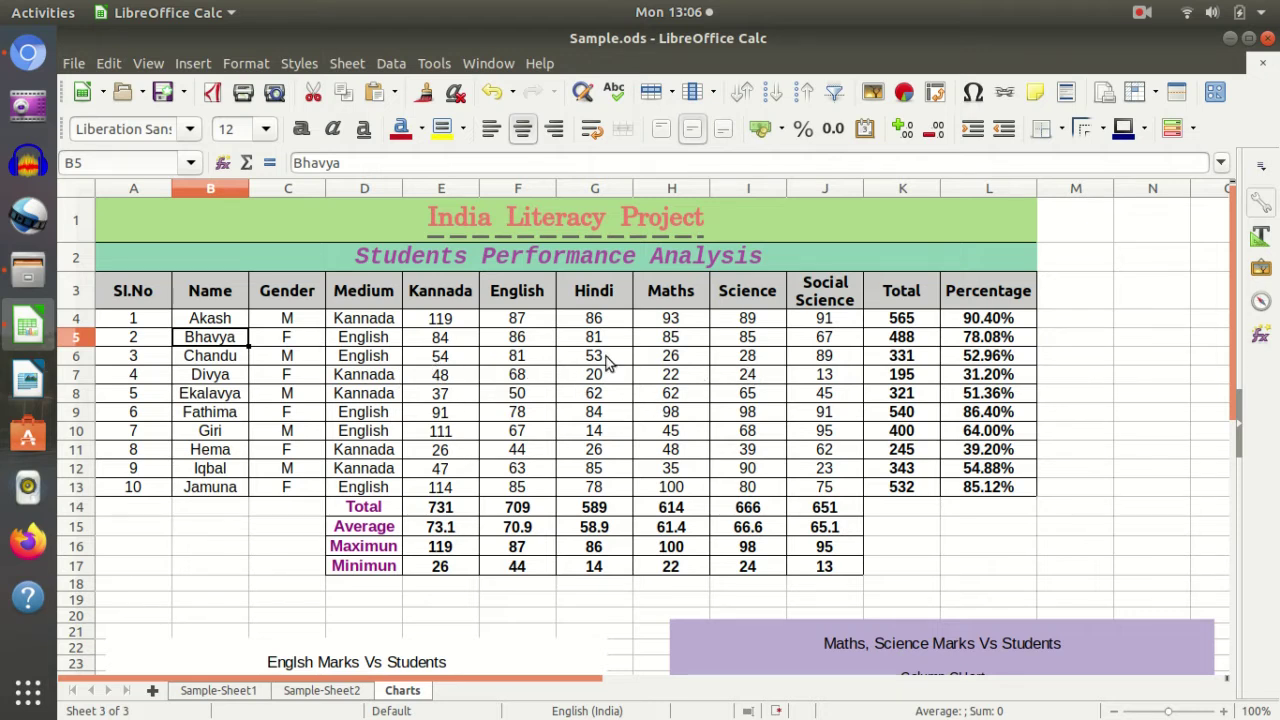
left_click(220, 360)
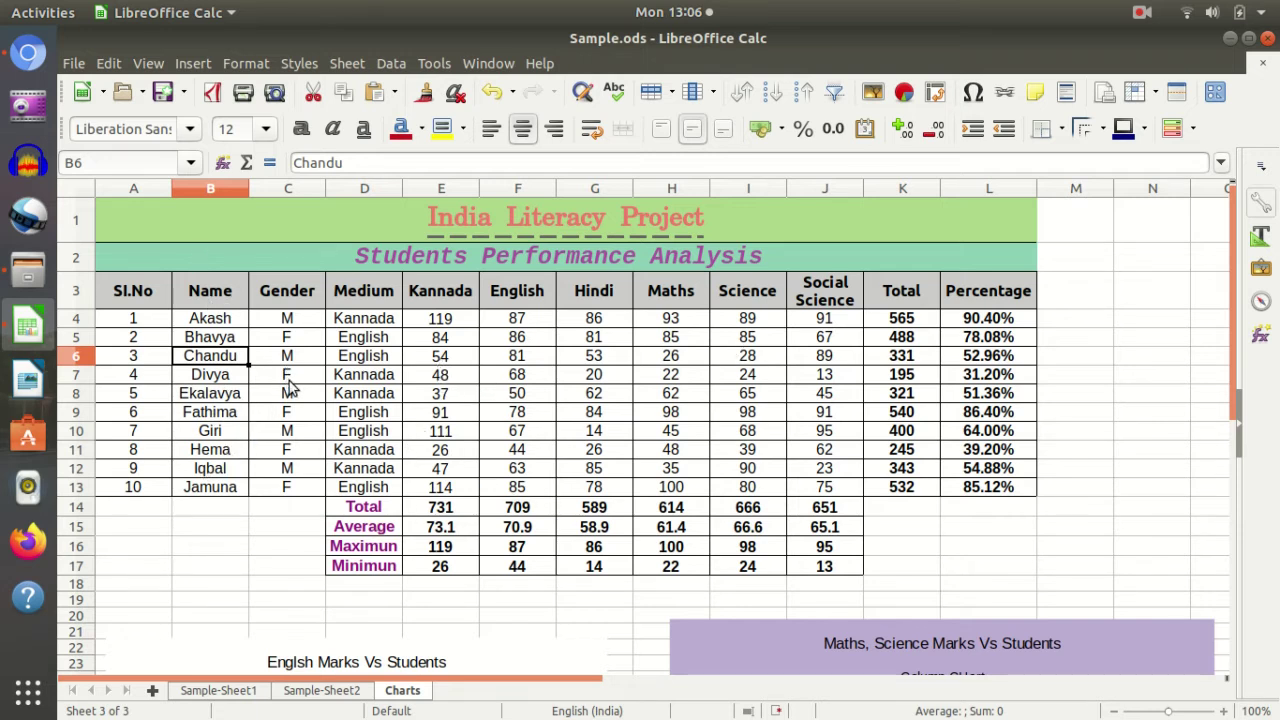
Multi-select the Name heading B3 with B6, plus Kannada (E3, E6) and English (F3, F6).
left_click(232, 394)
left_click(220, 298)
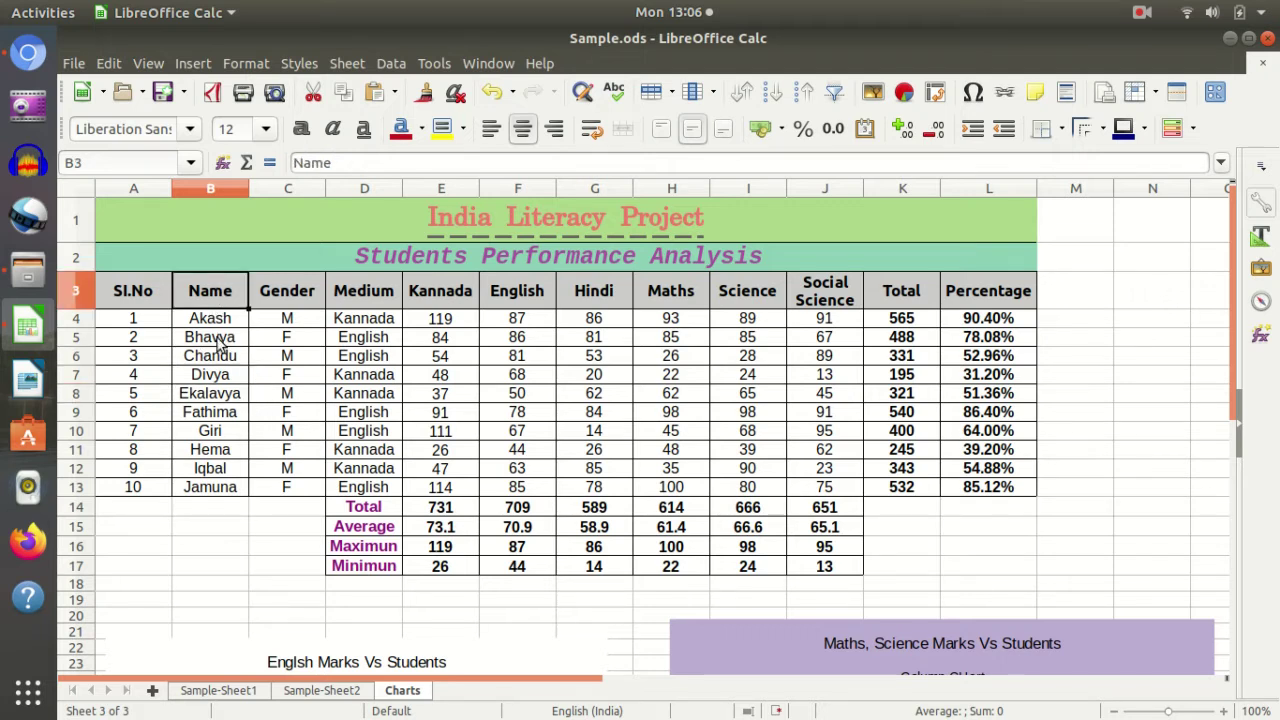
left_click(217, 362, "ctrl")
left_click(430, 292, "ctrl")
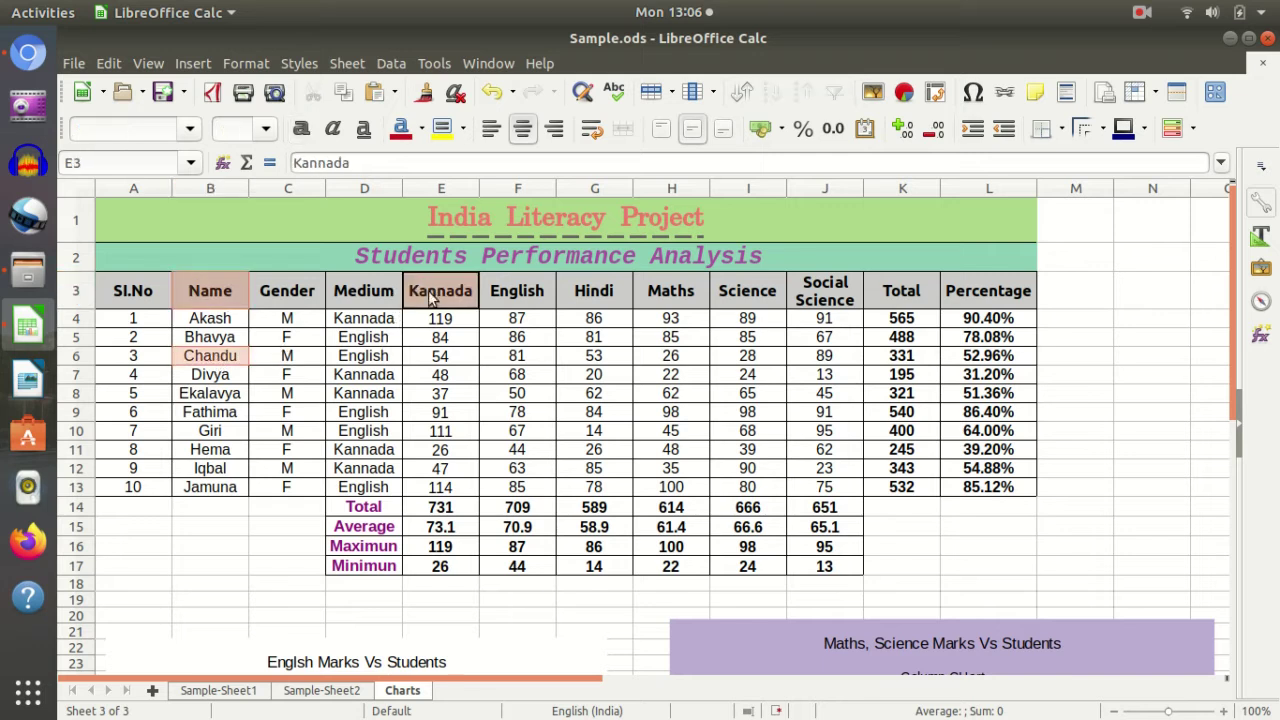
left_click(452, 358, "ctrl")
left_click(524, 300, "ctrl")
left_click(530, 356, "ctrl")
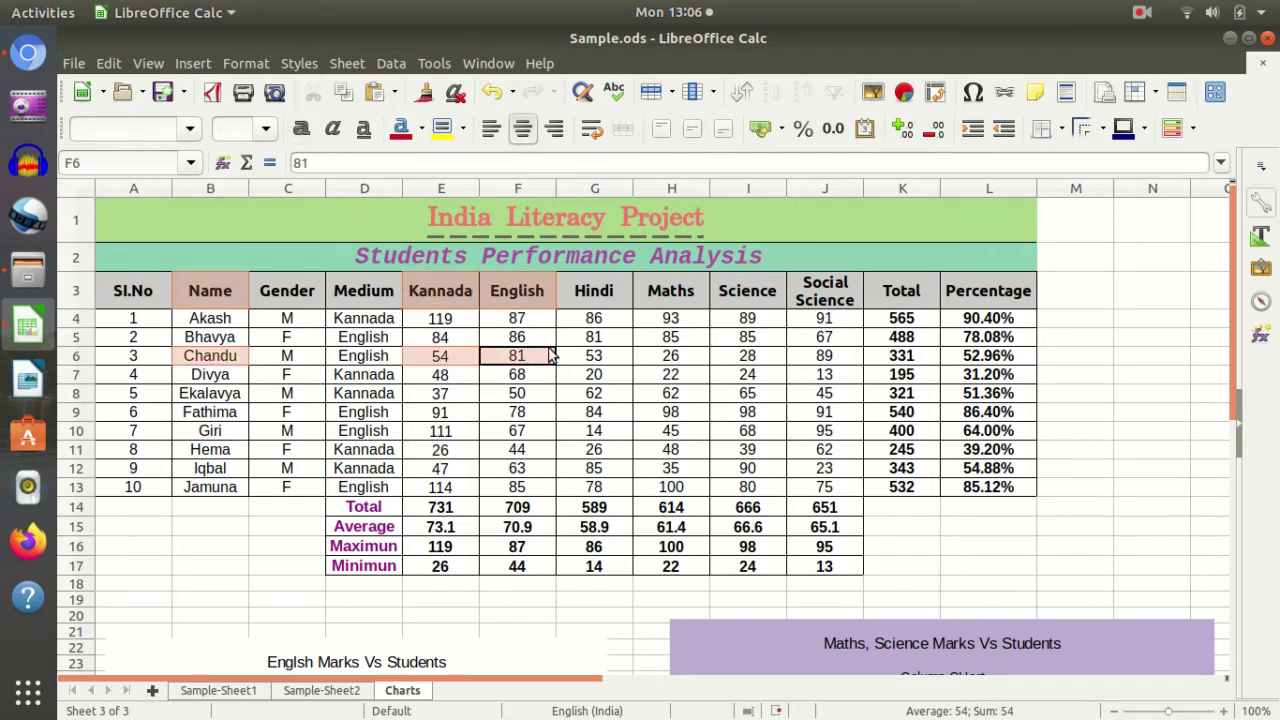
Add the Hindi, Maths, Science and Social Science headings and row-6 marks, then insert a chart.
left_click(620, 290, "ctrl")
left_click(612, 356, "ctrl")
left_click(676, 300, "ctrl")
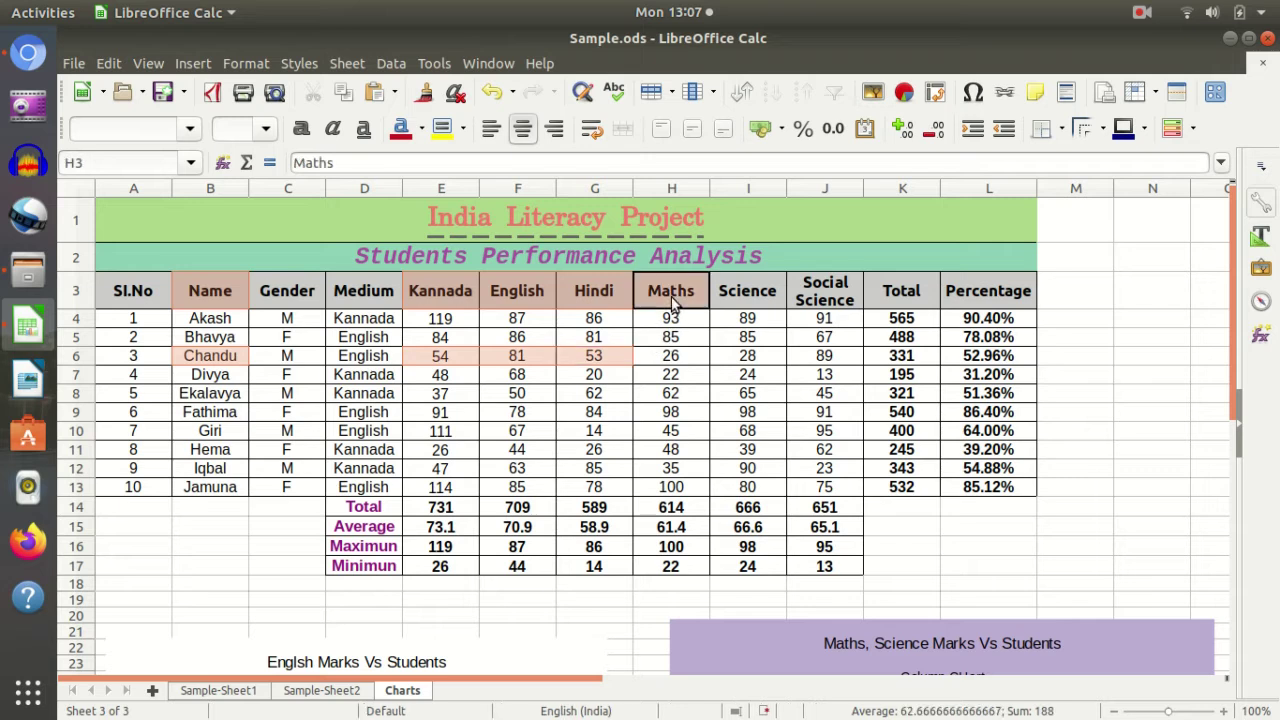
left_click(675, 360, "ctrl")
left_click(757, 305, "ctrl")
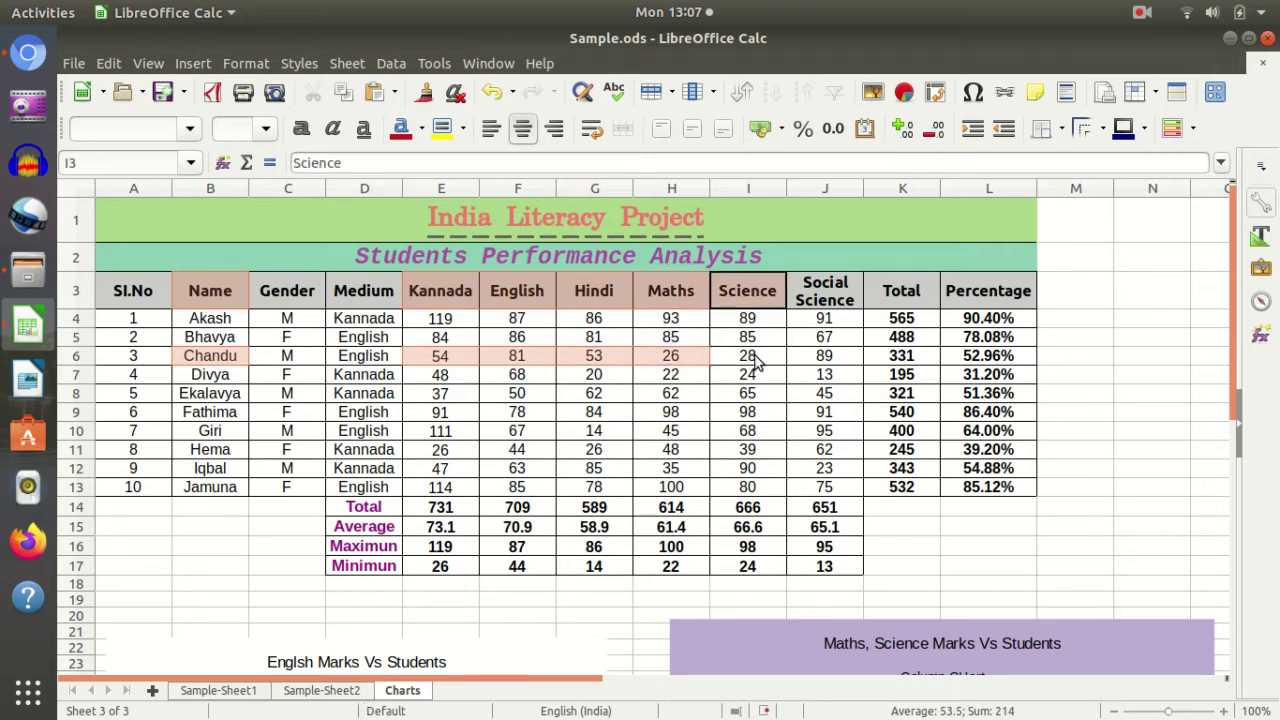
left_click(757, 355, "ctrl")
left_click(826, 298, "ctrl")
left_click(828, 356, "ctrl")
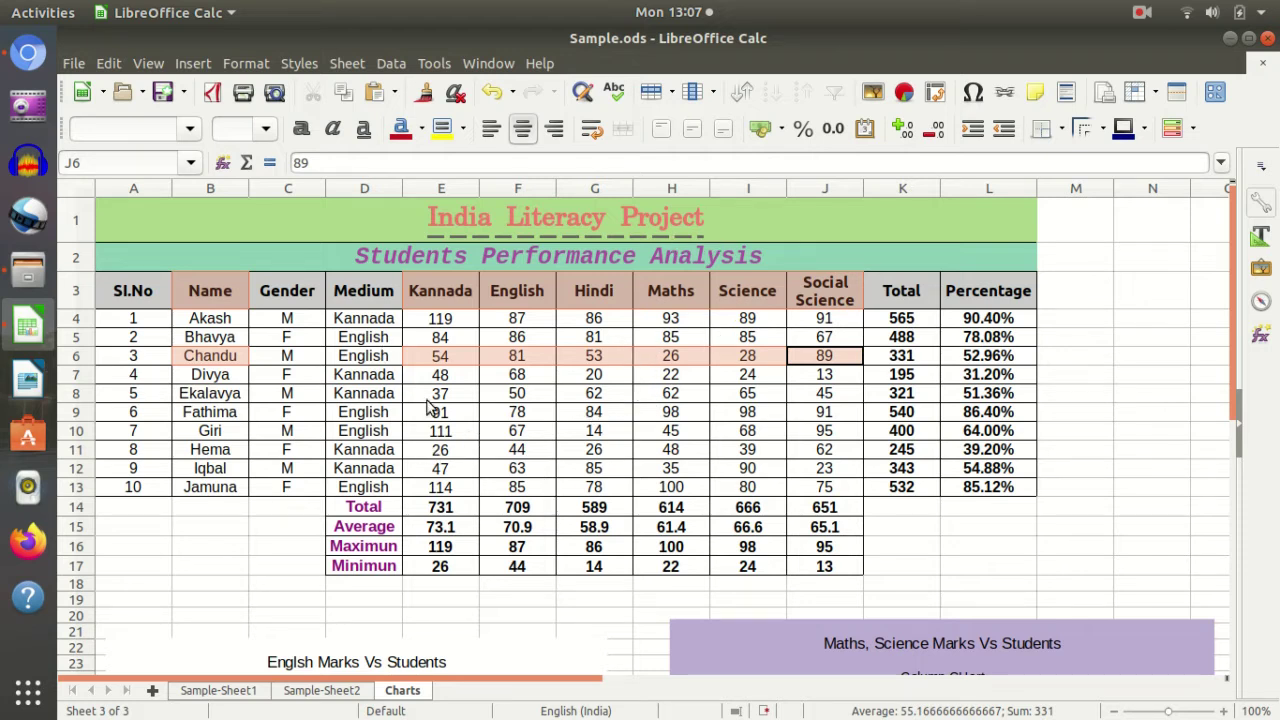
left_click(903, 91)
Choose a flat 2D Pie chart and advance past the data range and data series pages.
left_click(525, 287)
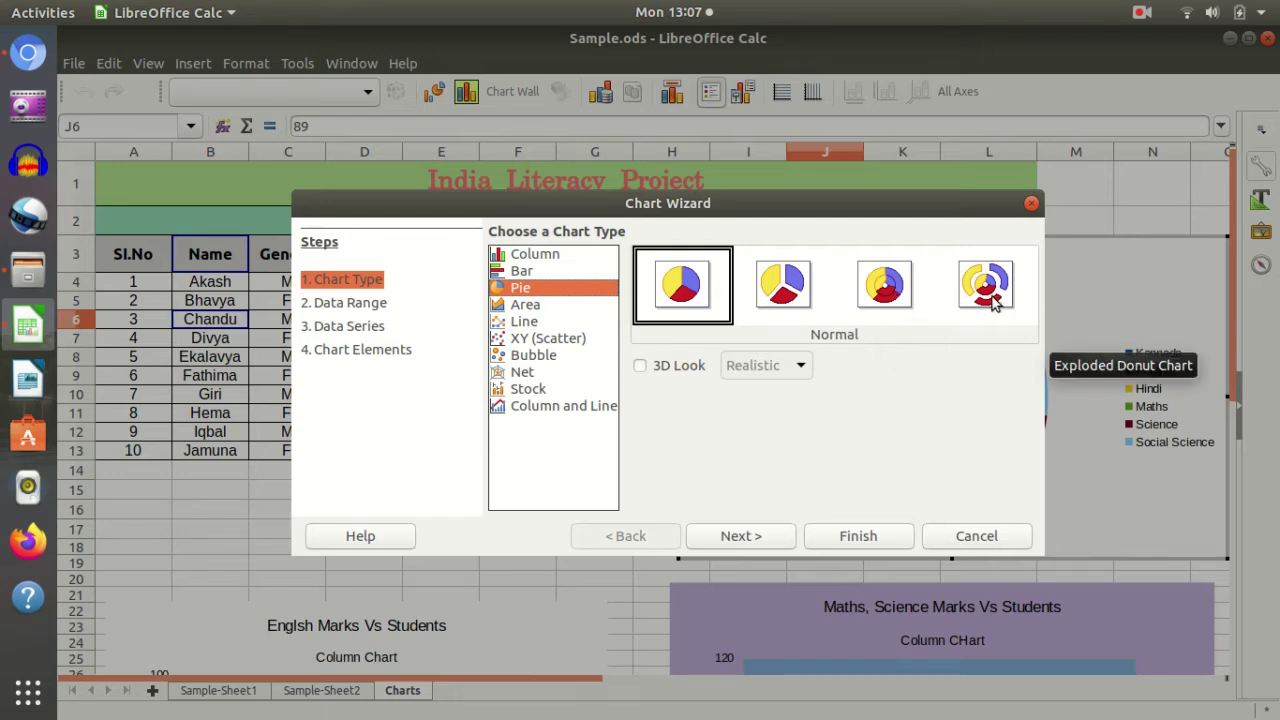
left_click(645, 368)
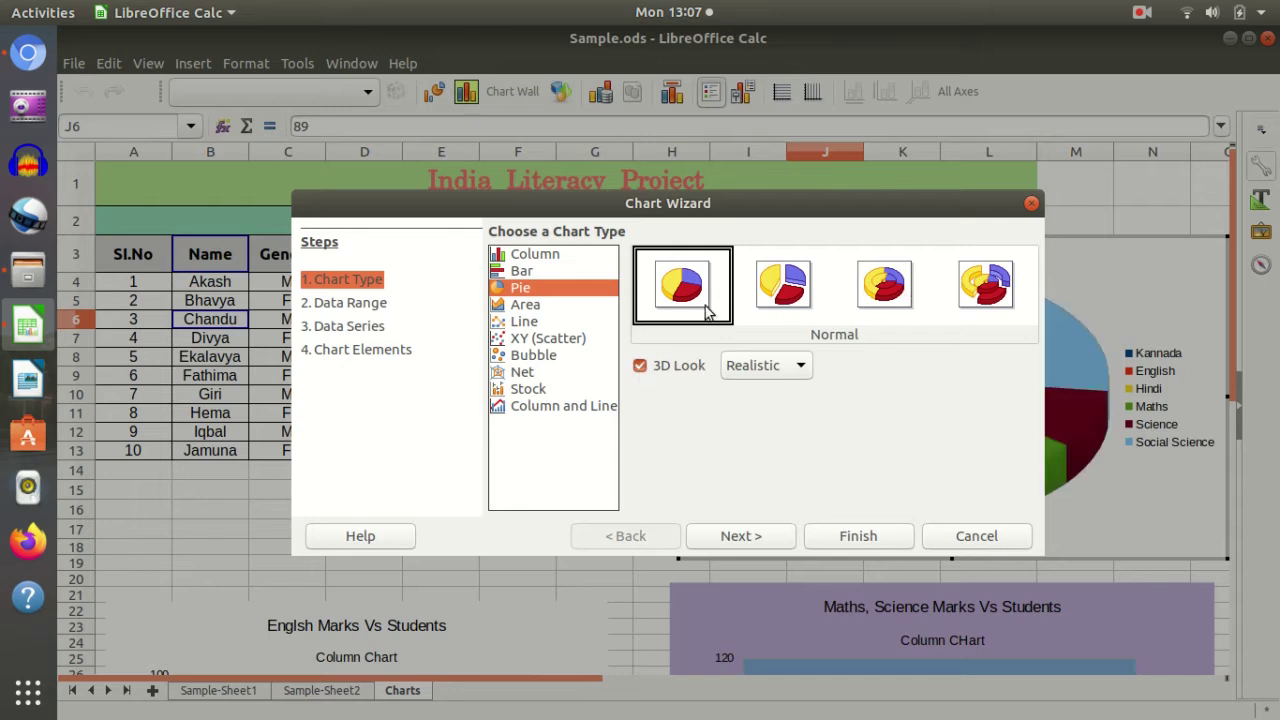
left_click(641, 366)
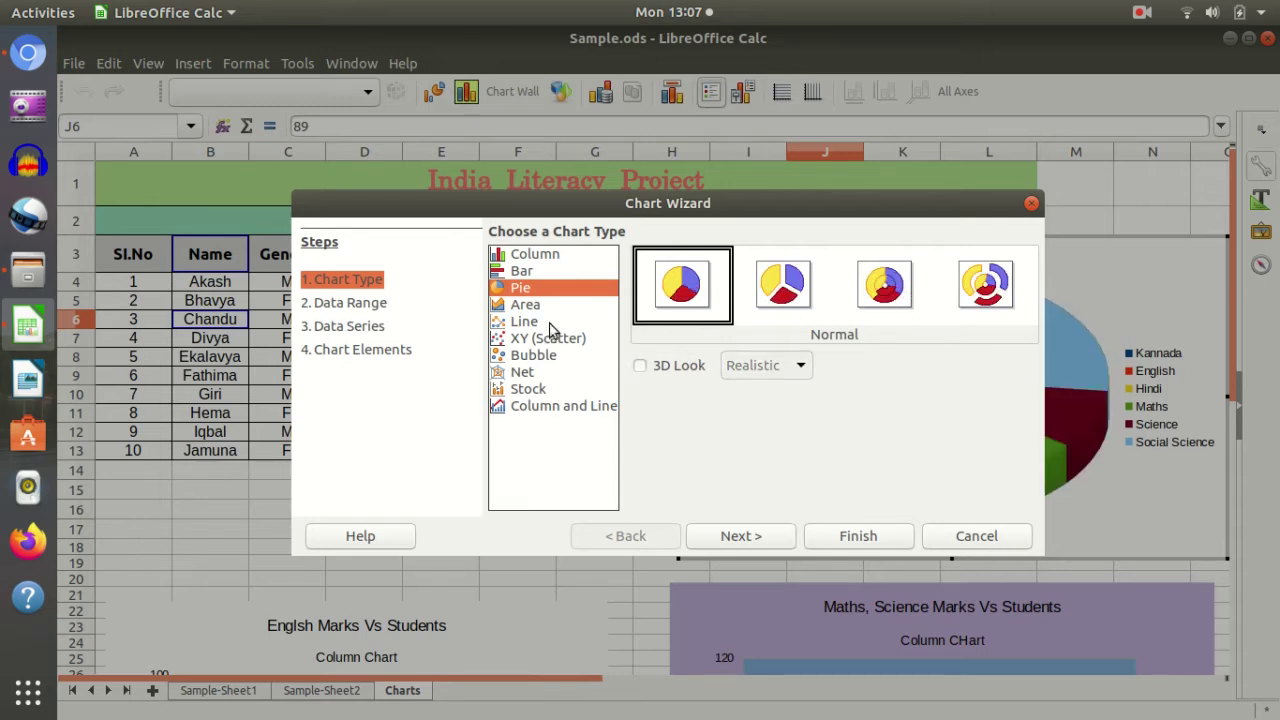
left_click(740, 535)
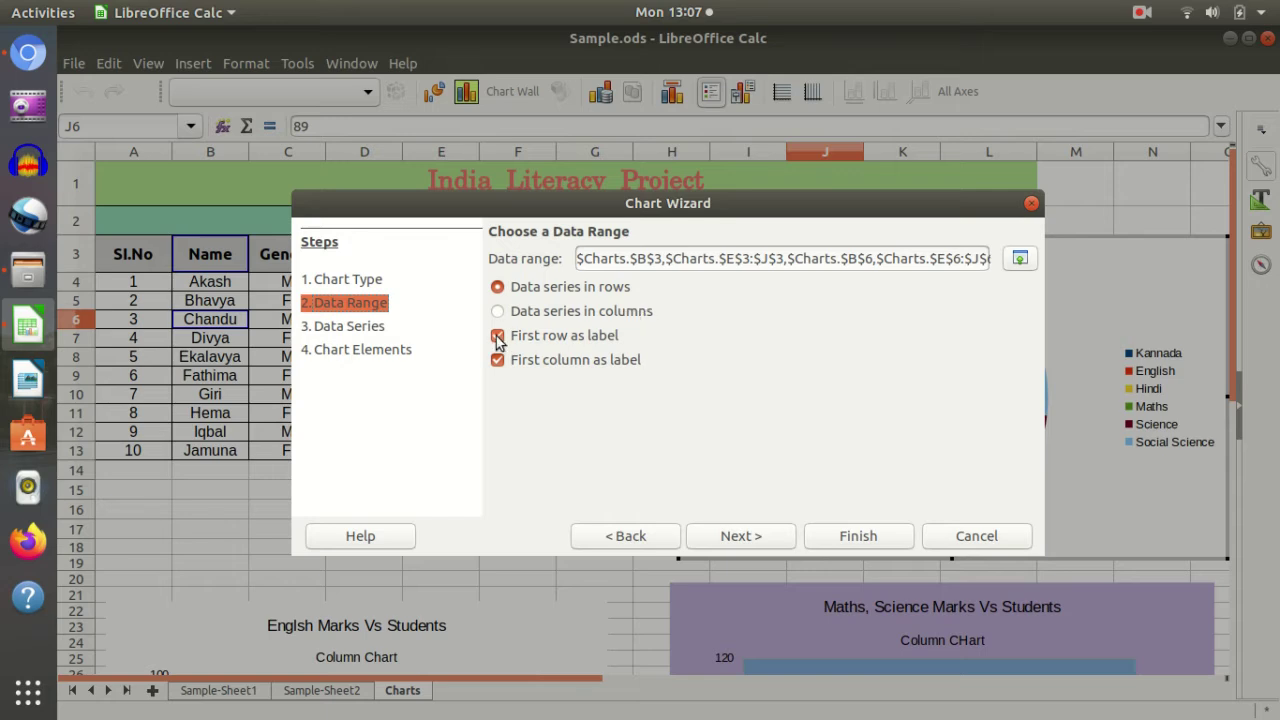
left_click(739, 536)
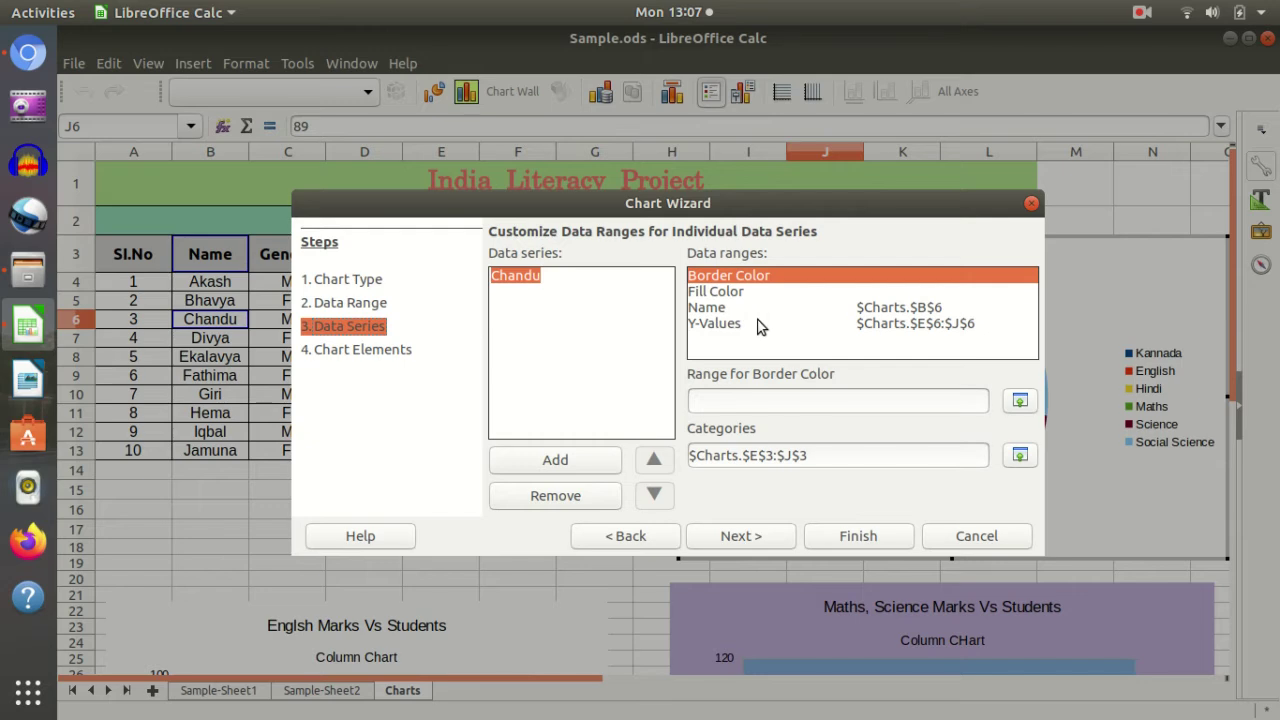
left_click(765, 537)
type("Student")
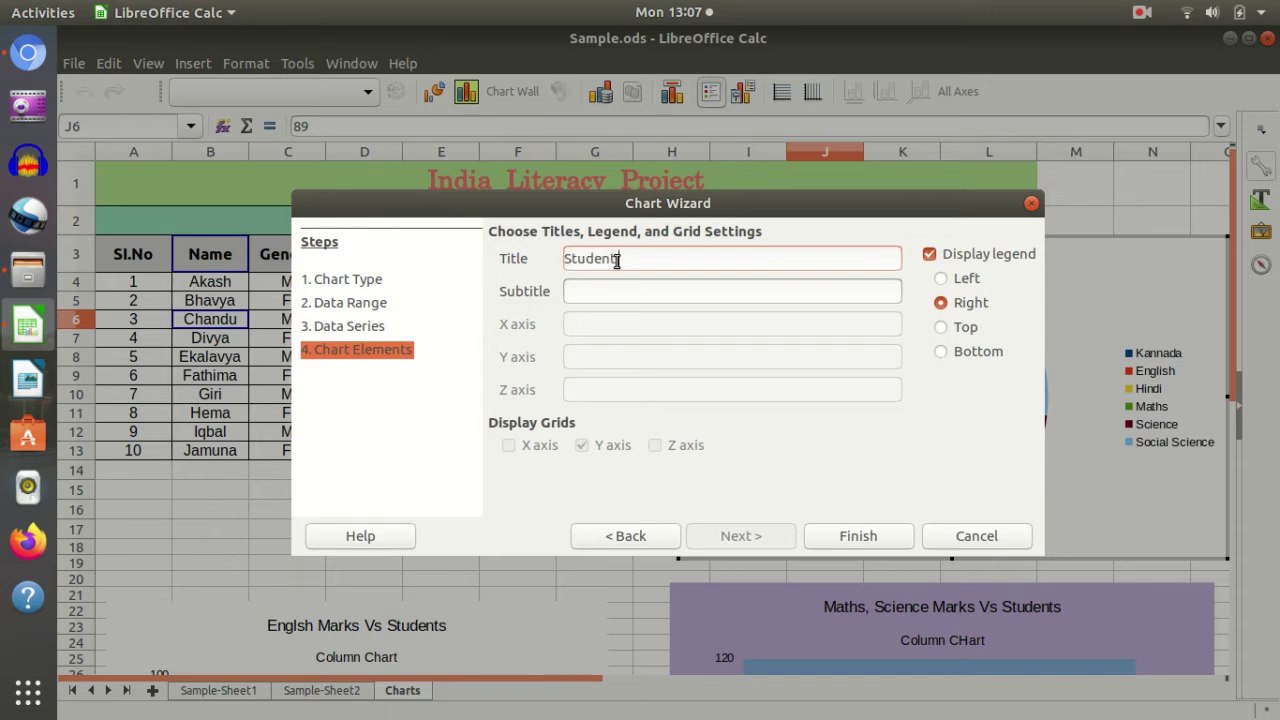
Title the chart 'All Subject Vs Chandu' with subtitle 'Pie CHart' and finish the wizard.
type(" Marts V")
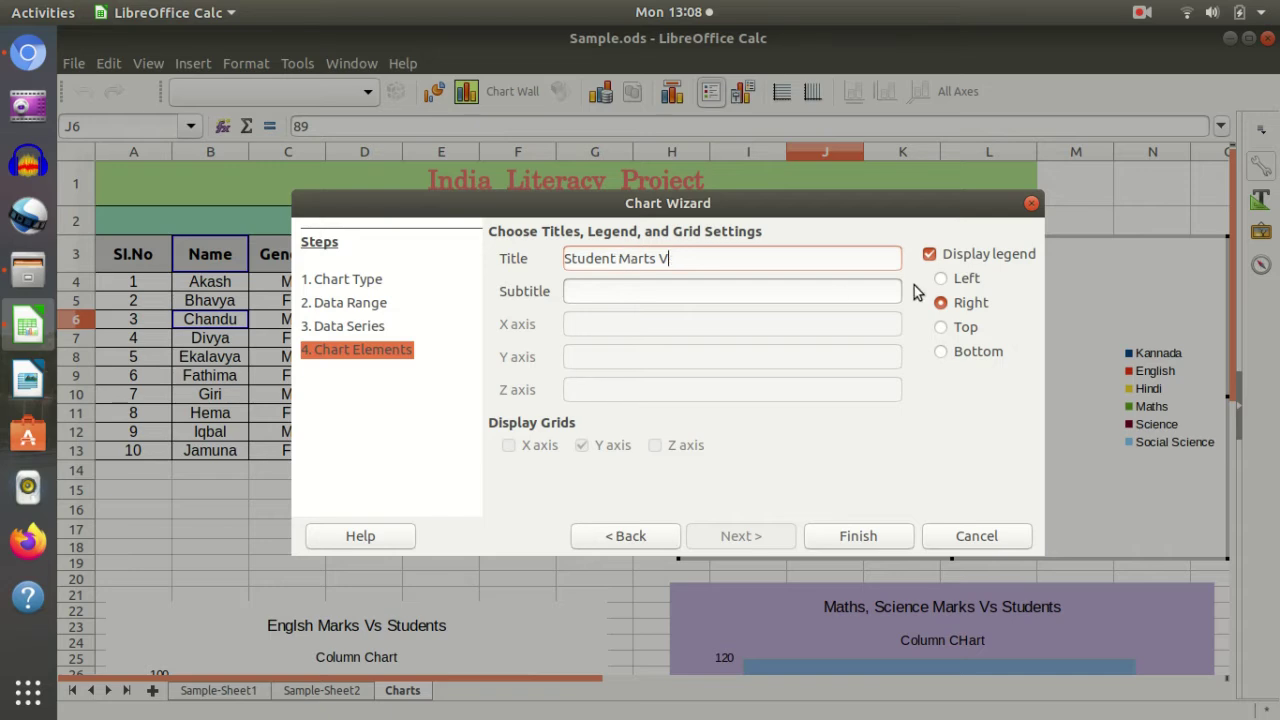
key("BackSpace")
key("BackSpace")
key("BackSpace")
key("BackSpace")
type("All Subject Vs Cha")
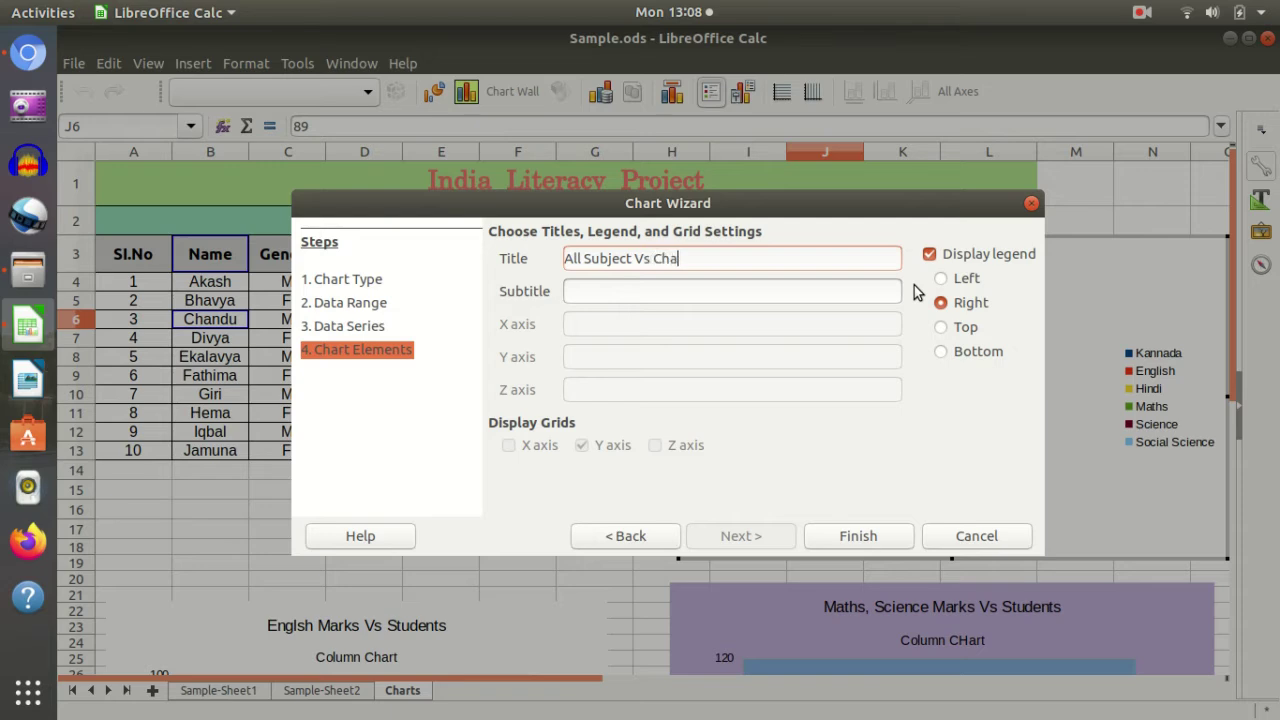
type("ndu")
type("CHart")
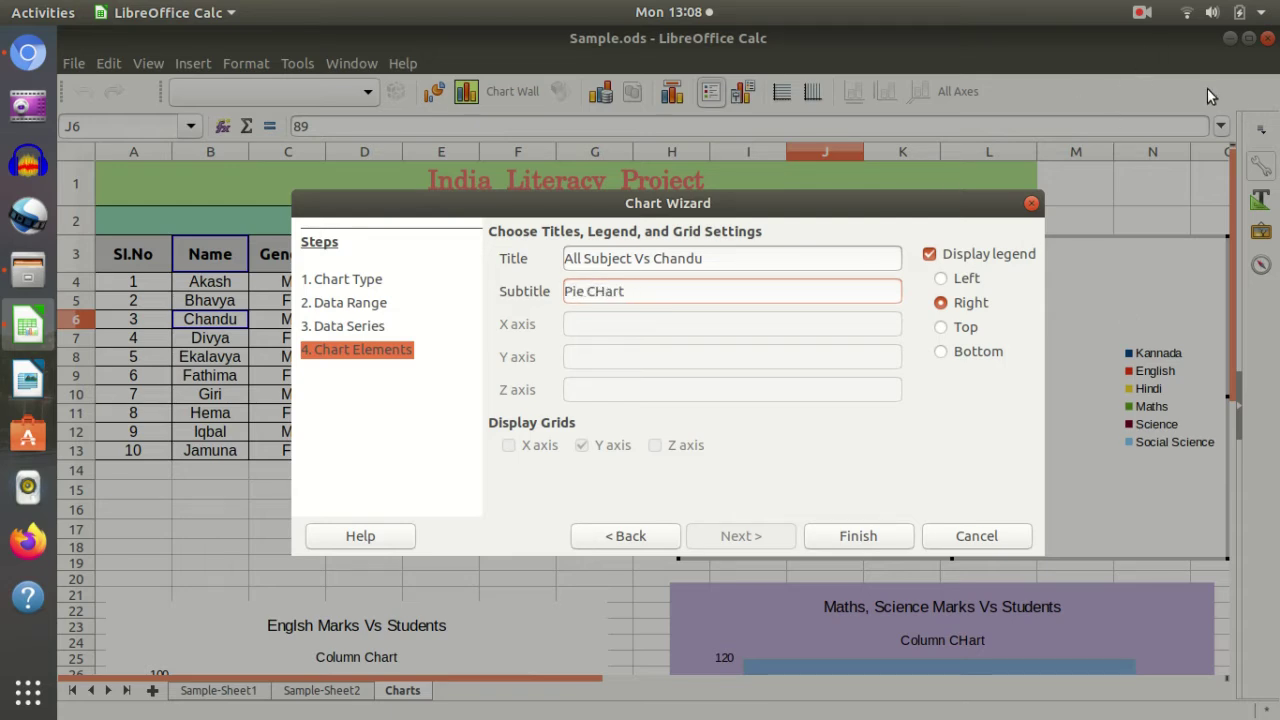
left_click(850, 536)
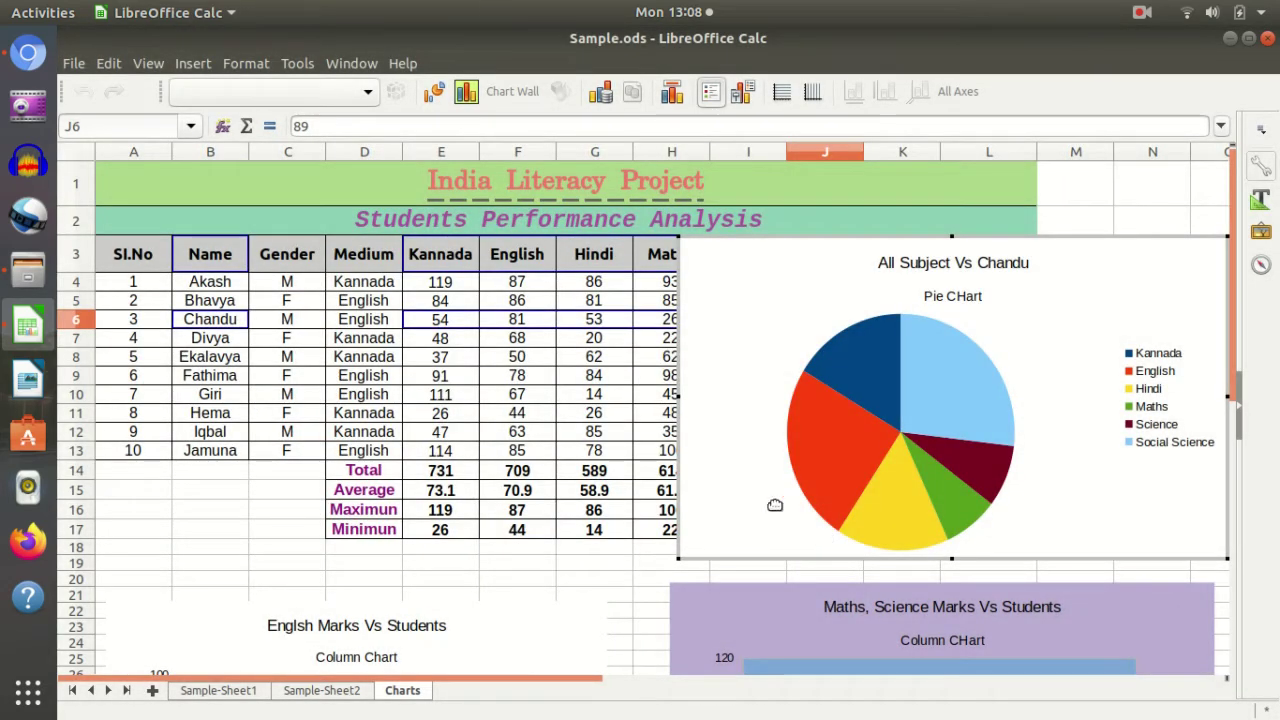
Drag the pie chart down beside the 'Total Marks Vs Students' bar chart, around rows 44–64.
left_click(600, 563)
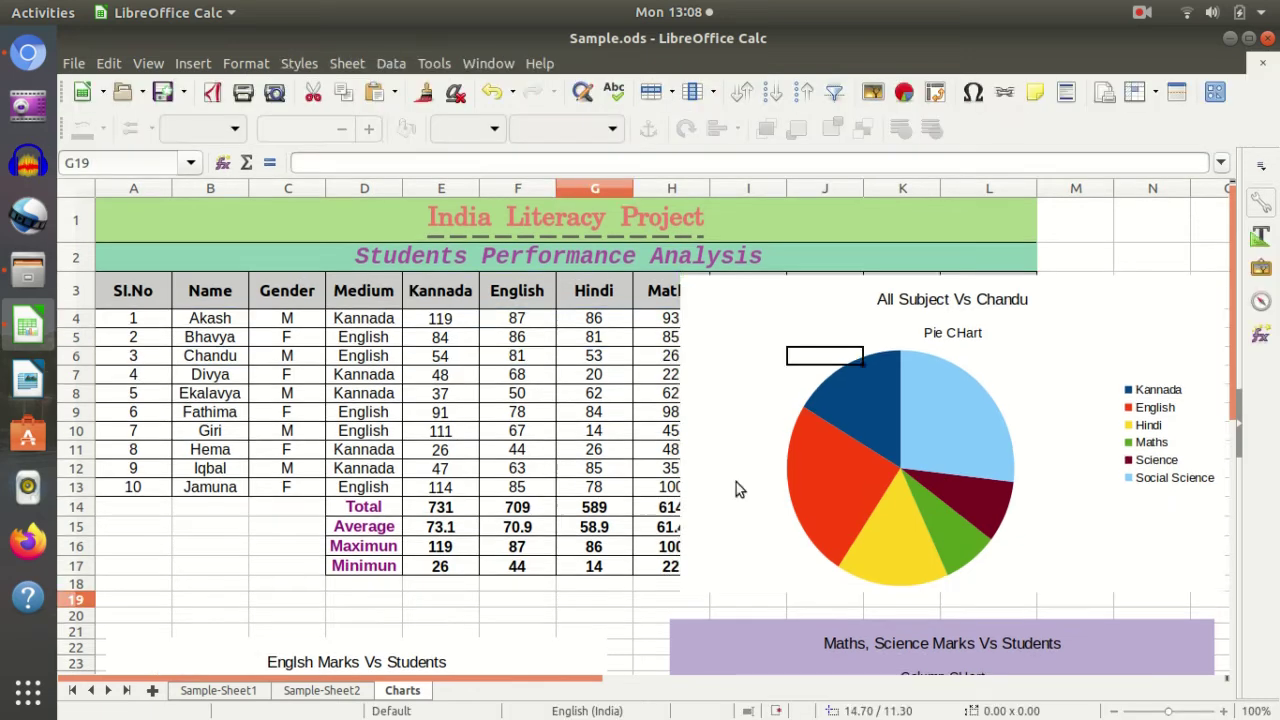
scroll(700, 492, "down", 5)
left_click_drag(742, 230, 553, 432)
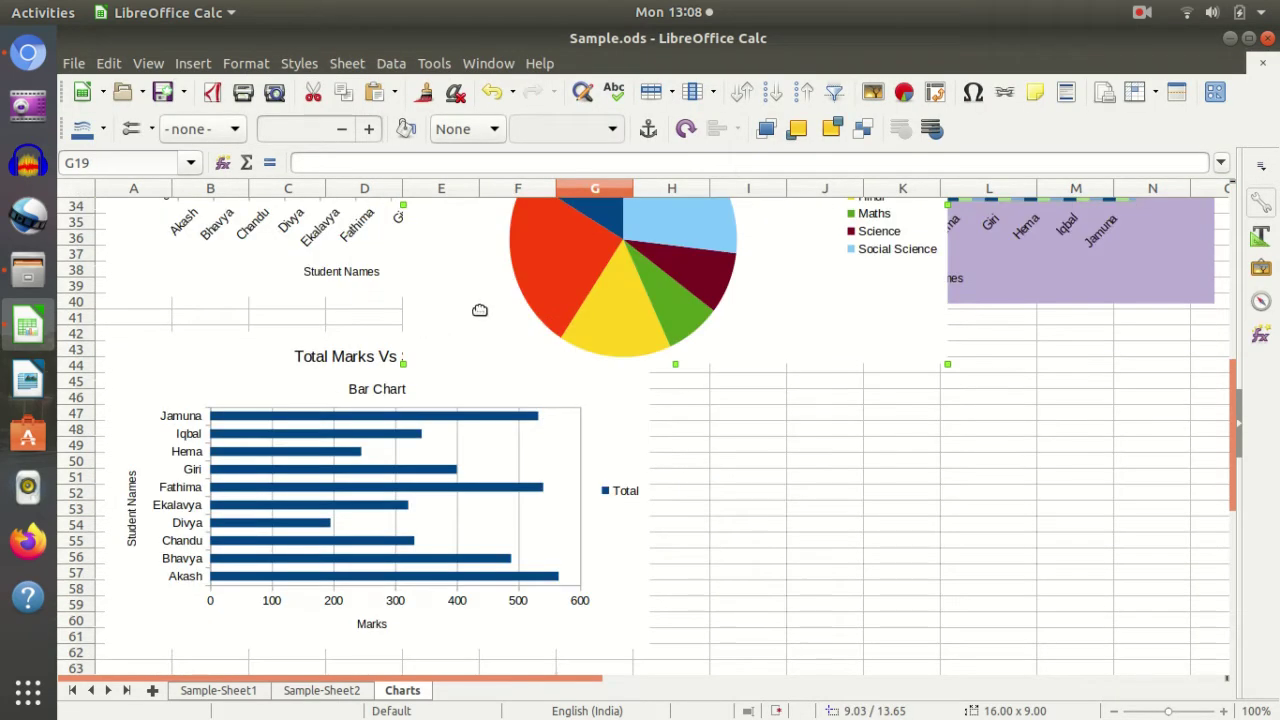
left_click_drag(479, 310, 760, 595)
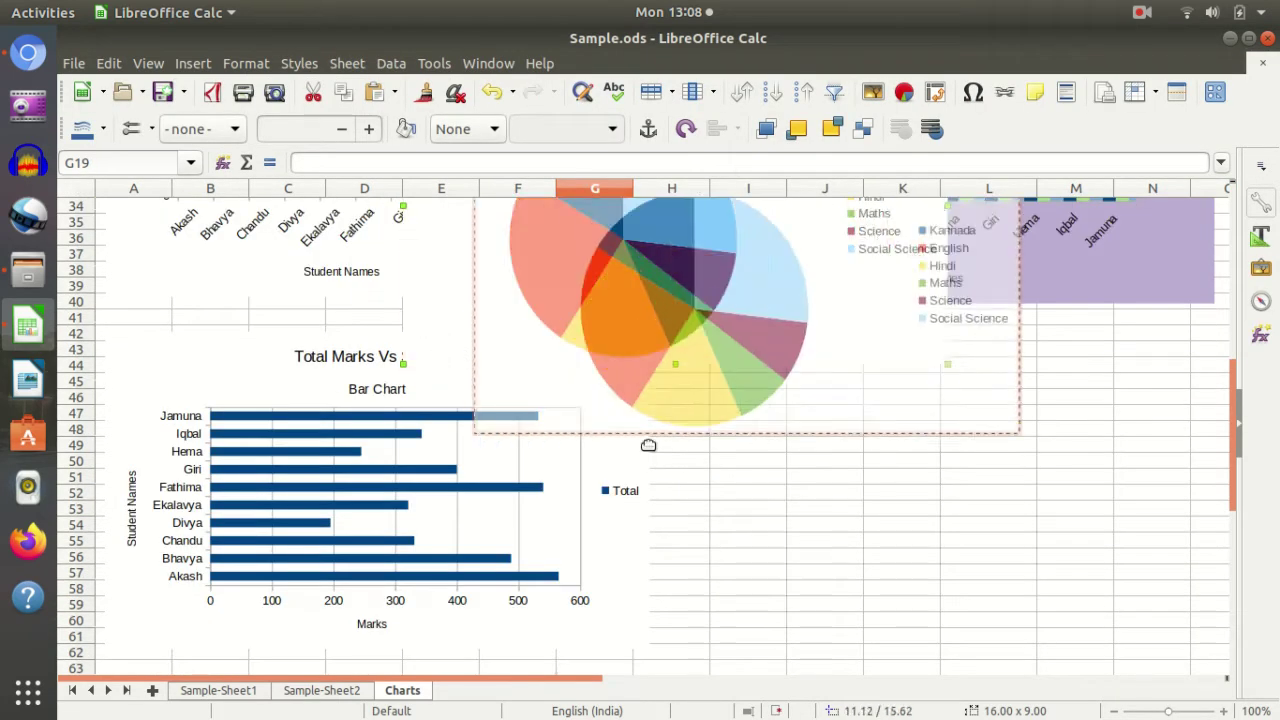
scroll(760, 595, "down", 4)
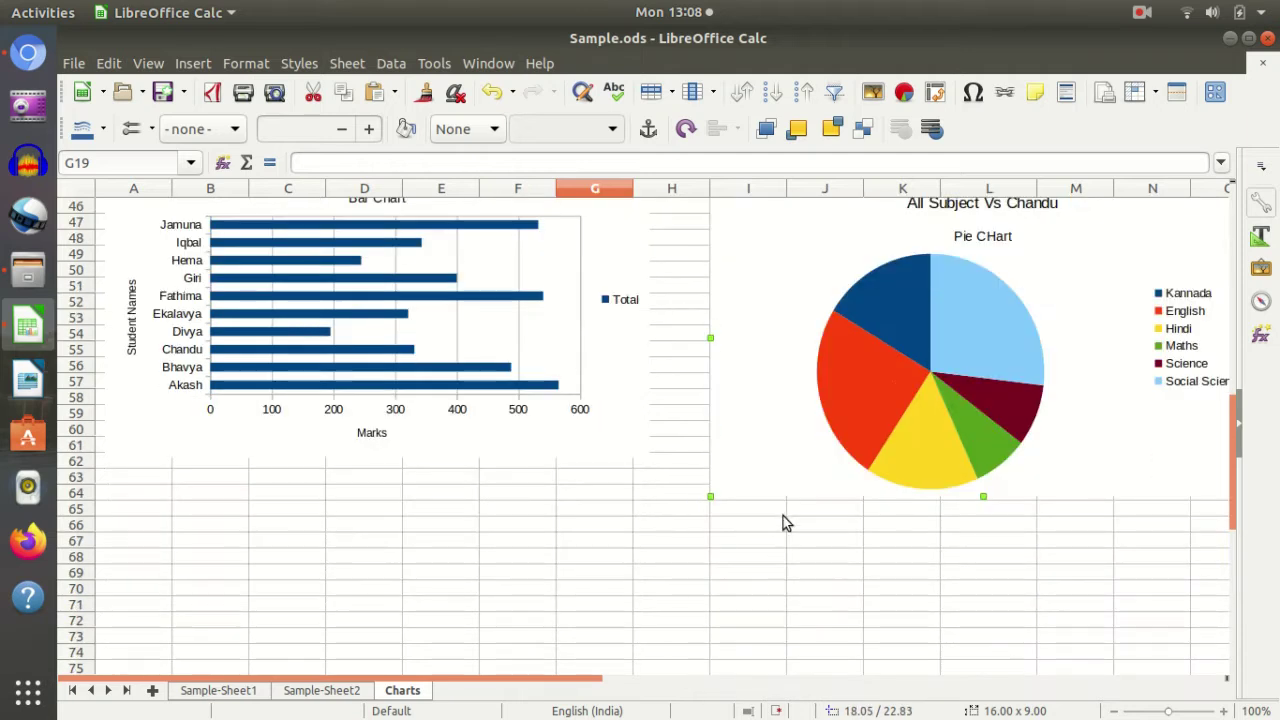
left_click_drag(775, 482, 749, 472)
scroll(760, 560, "up", 2)
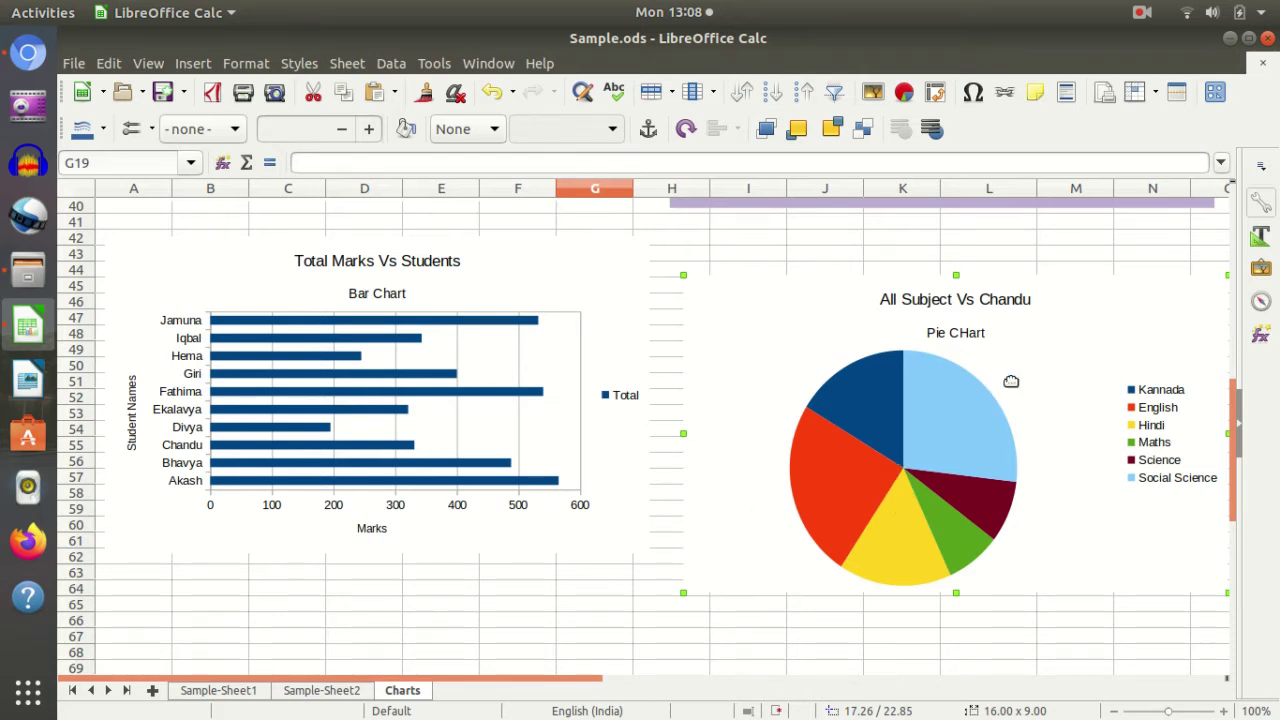
left_click(620, 610)
left_click(751, 349)
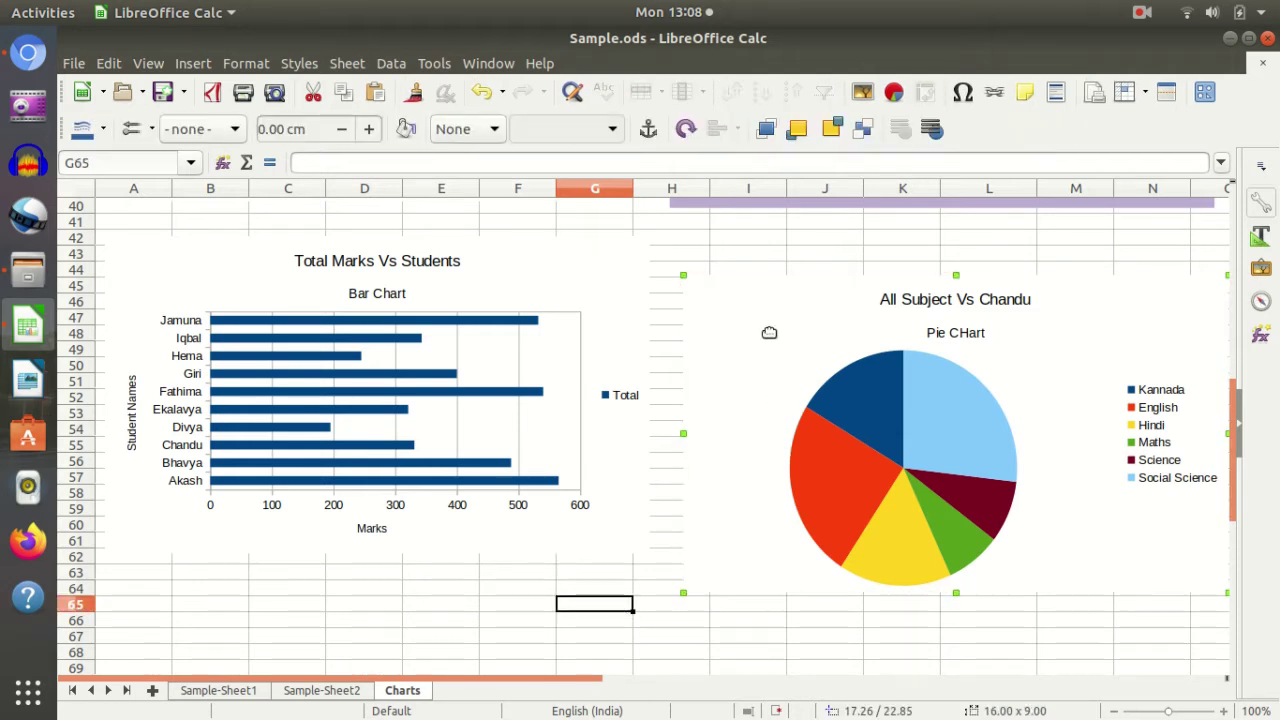
Open the pie chart for editing and select its Chart and Legend elements.
double_click(767, 331)
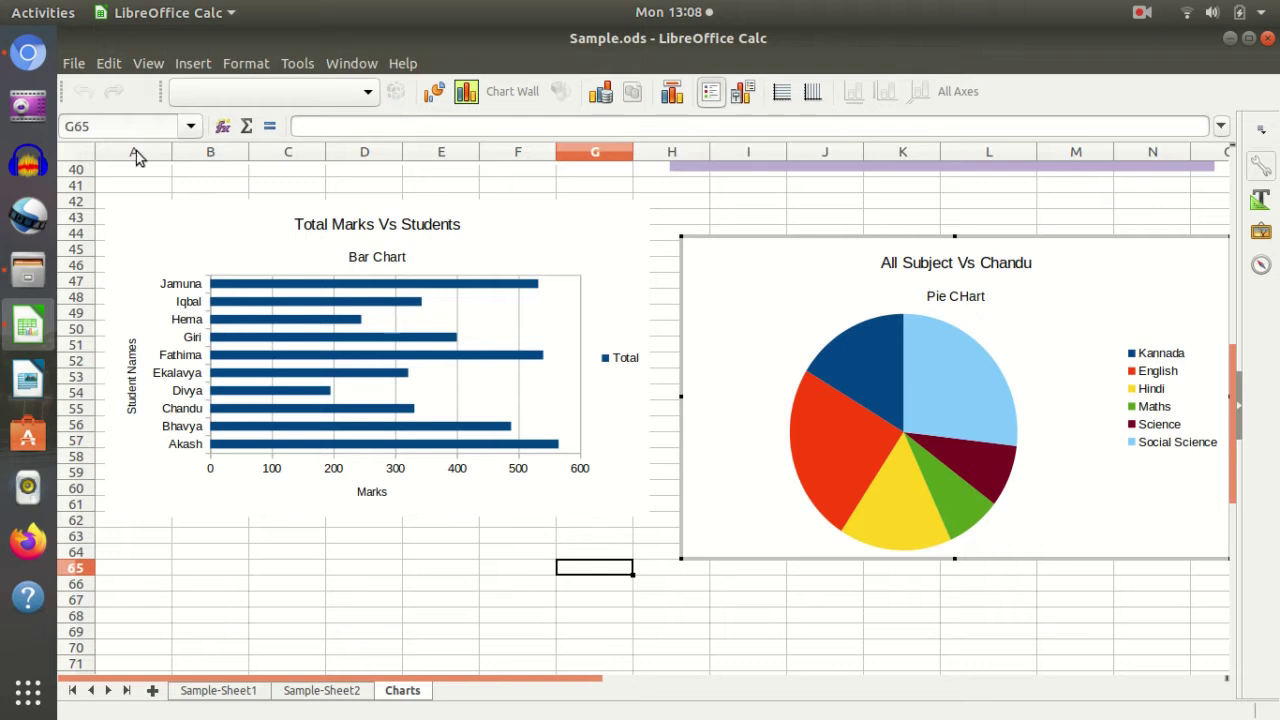
left_click(368, 92)
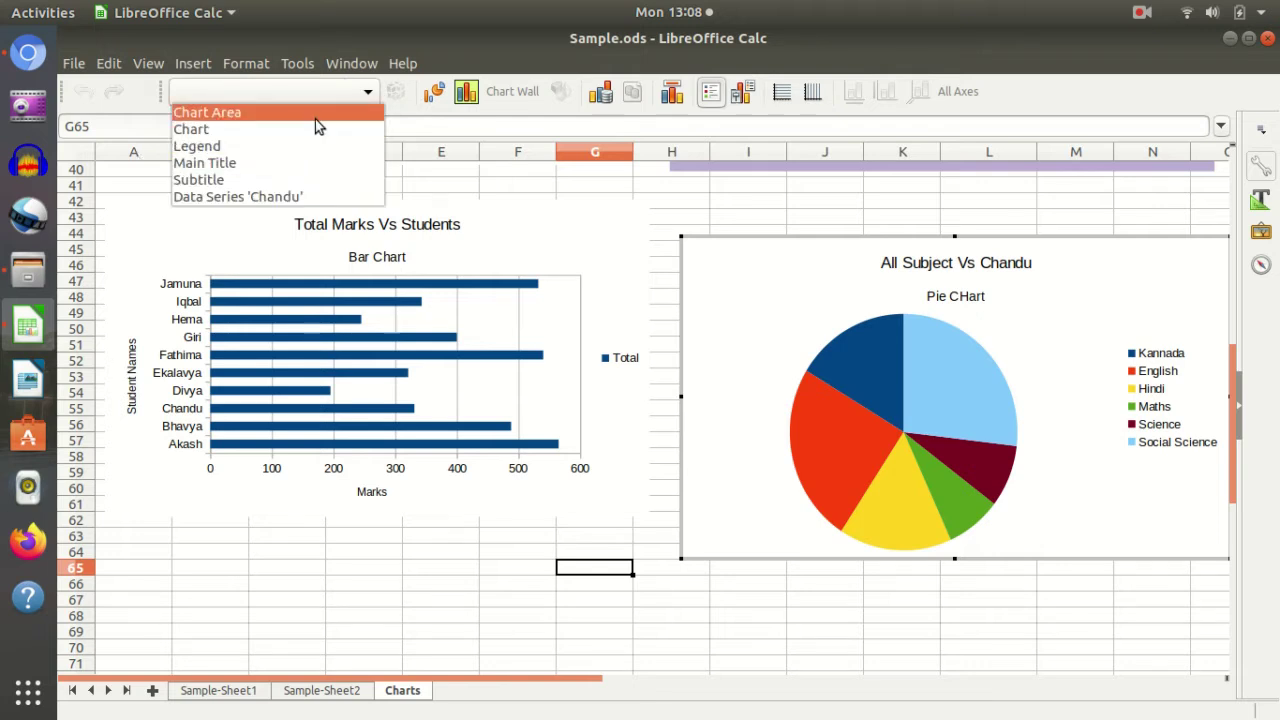
key("Down")
left_click(343, 129)
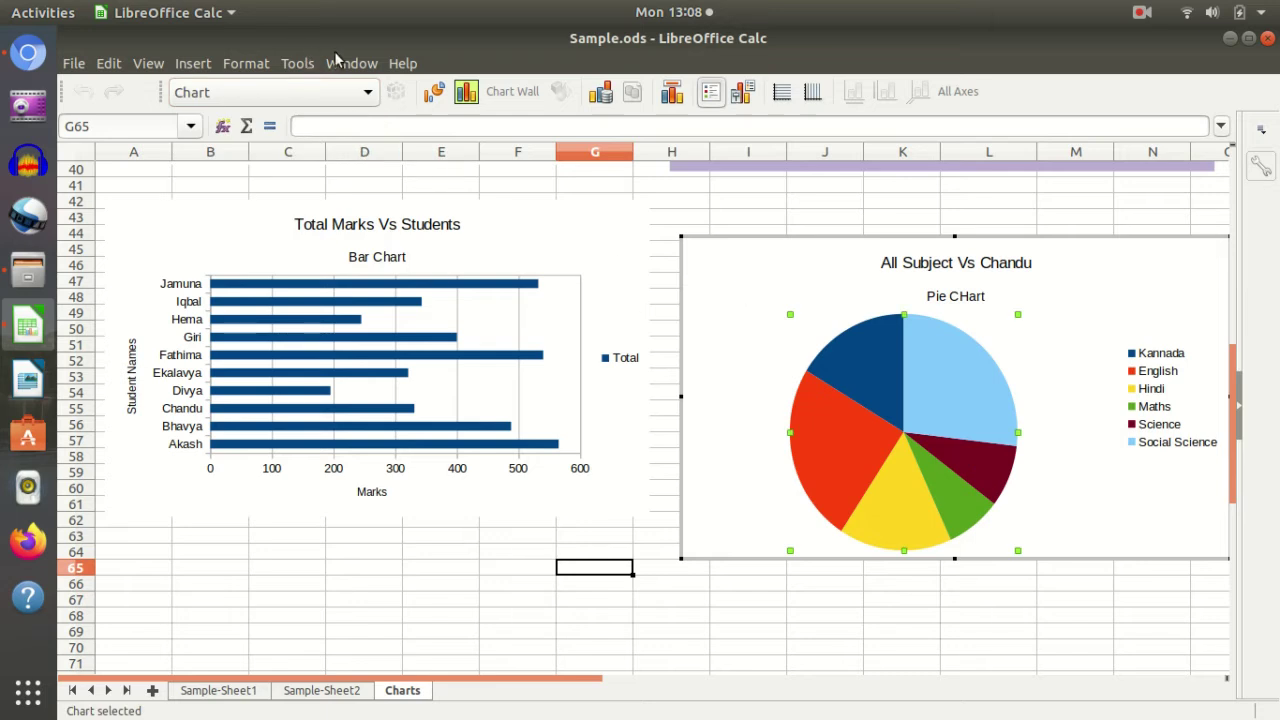
left_click(366, 92)
left_click(329, 129)
left_click(315, 95)
left_click(304, 147)
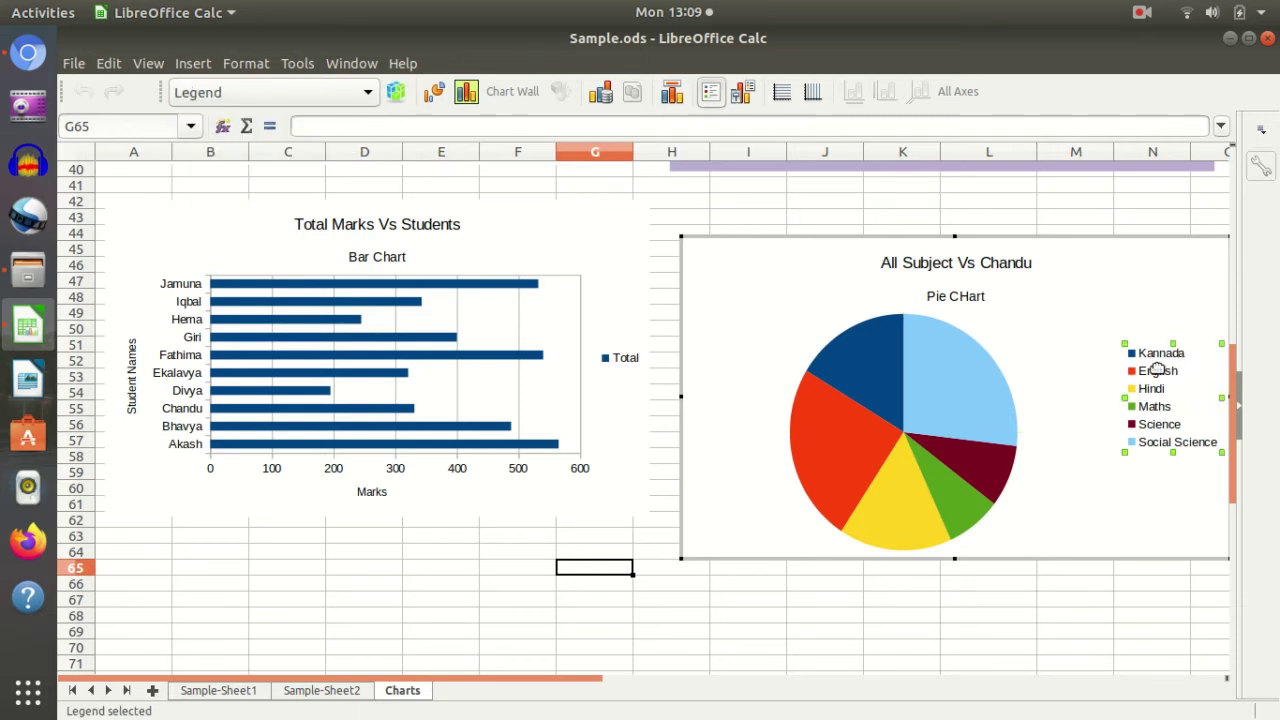
Select the main title, 'Pie CHart' subtitle, chart area and the pie's data series in turn.
left_click(347, 97)
left_click(331, 163)
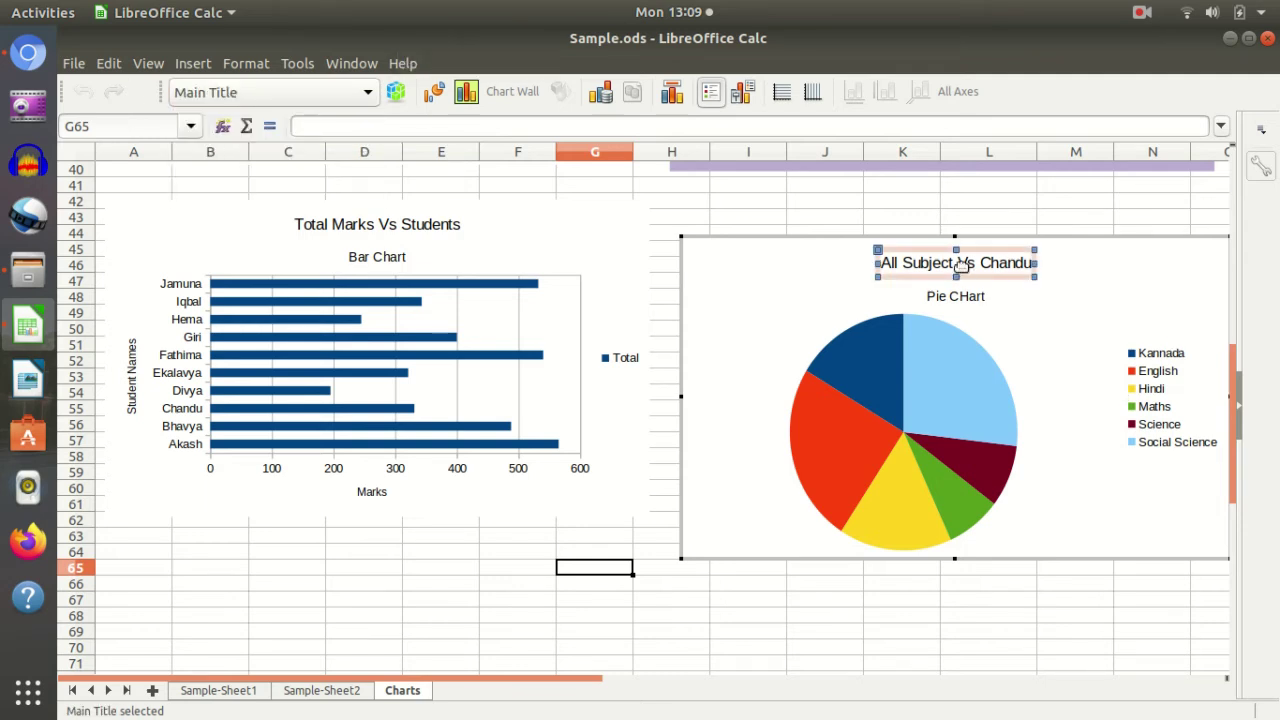
left_click(360, 95)
left_click(336, 180)
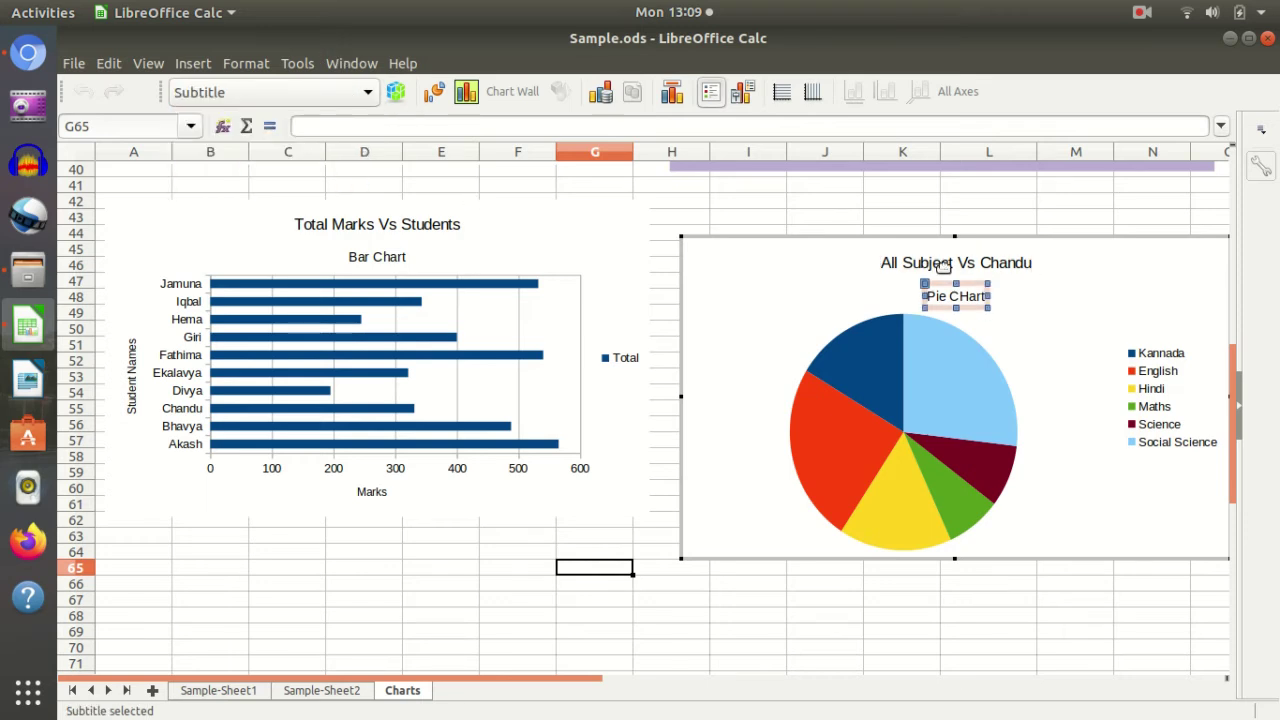
left_click(336, 93)
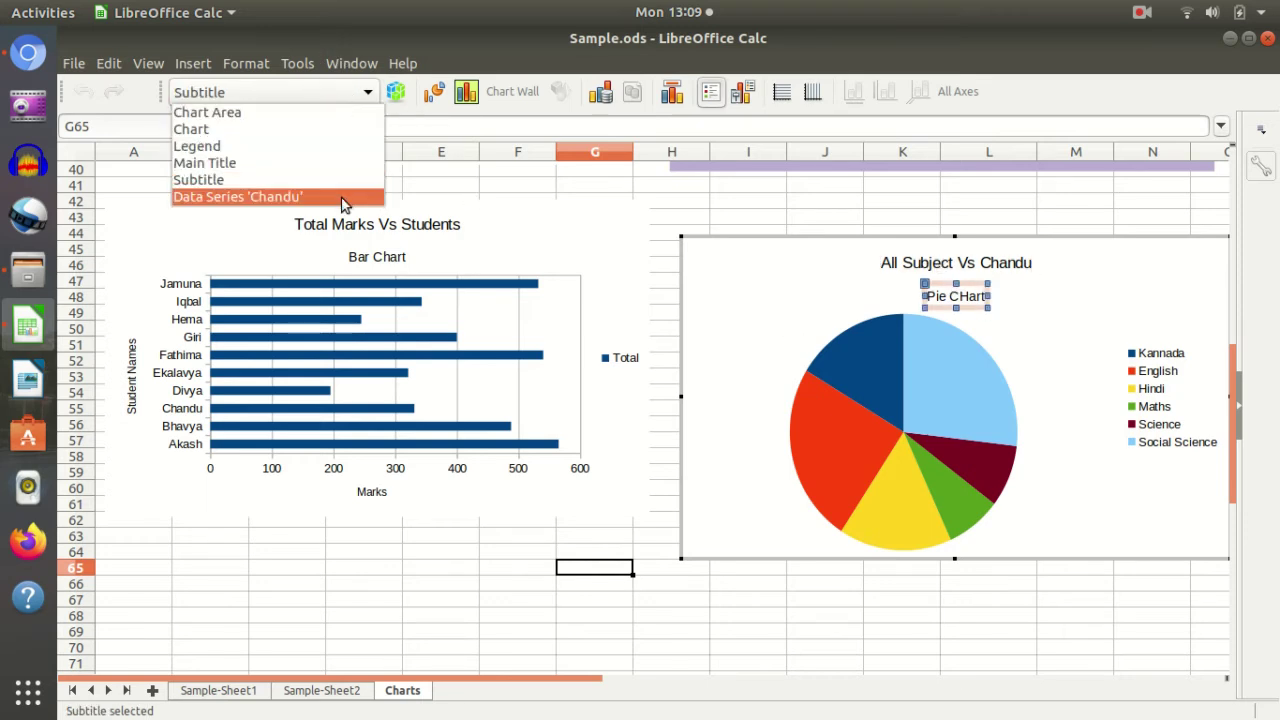
left_click(342, 200)
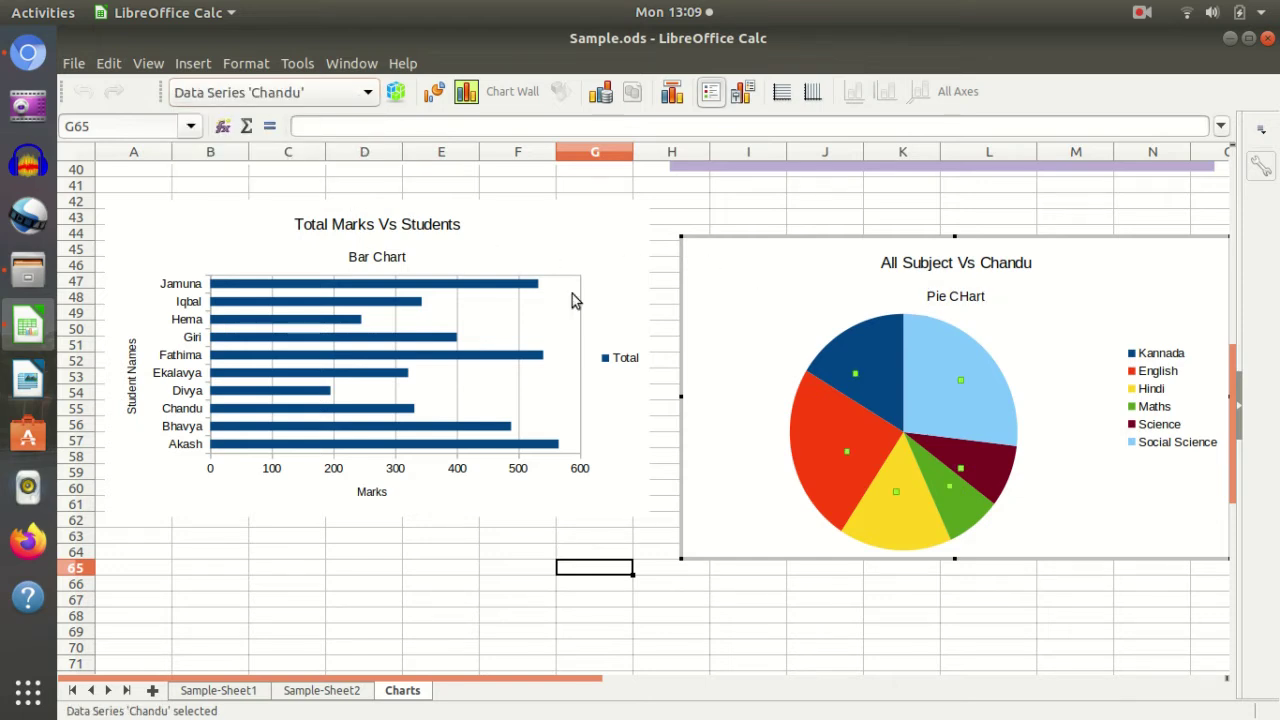
left_click(706, 320)
left_click(855, 385)
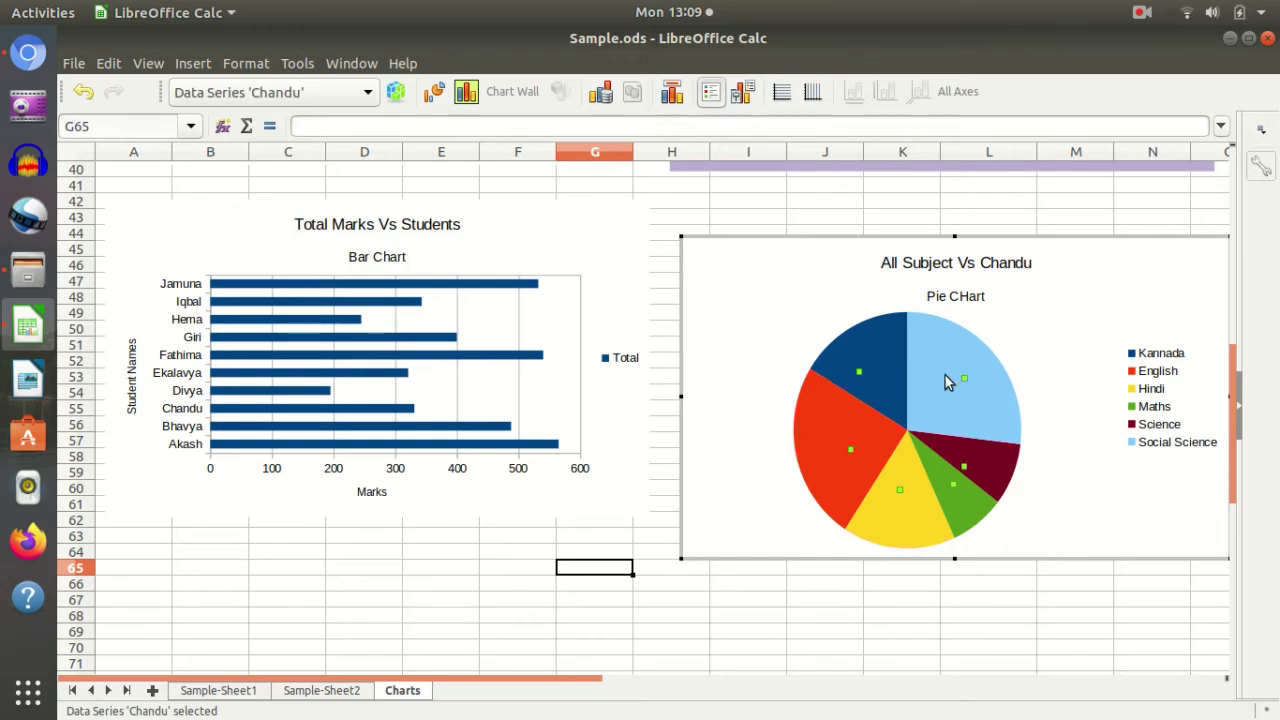
left_click(757, 300)
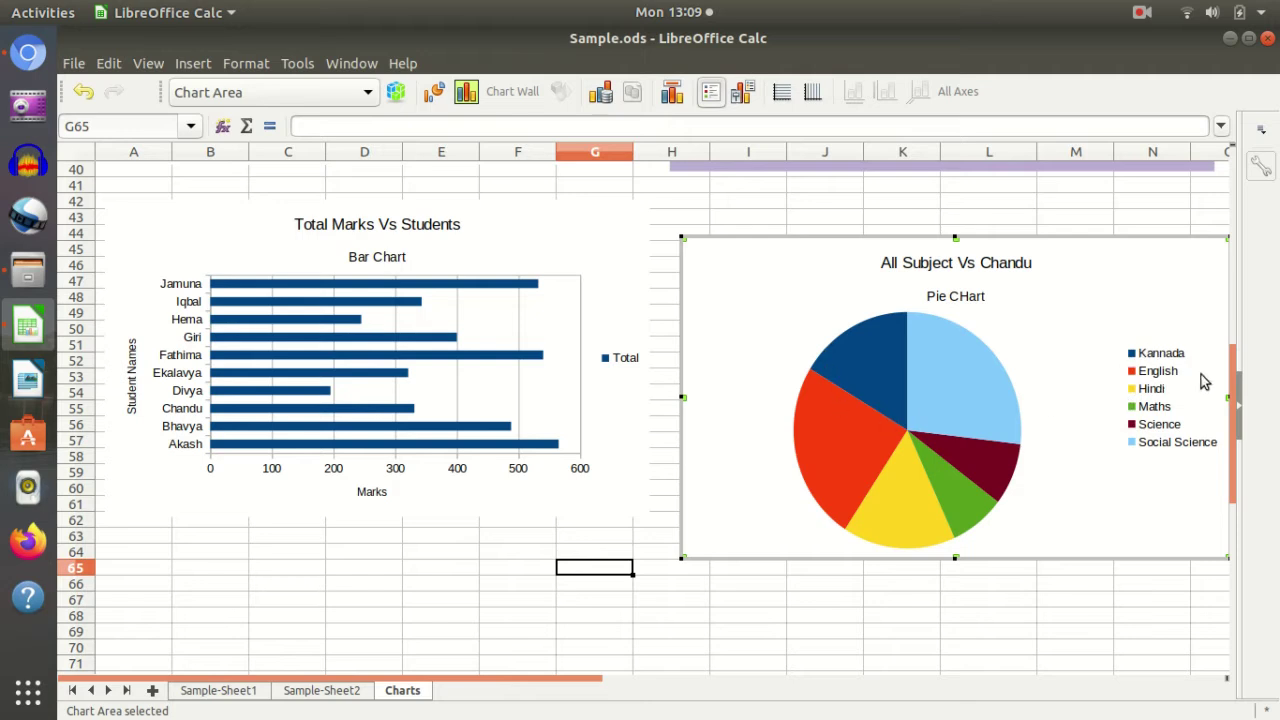
scroll(597, 357, "up", 13)
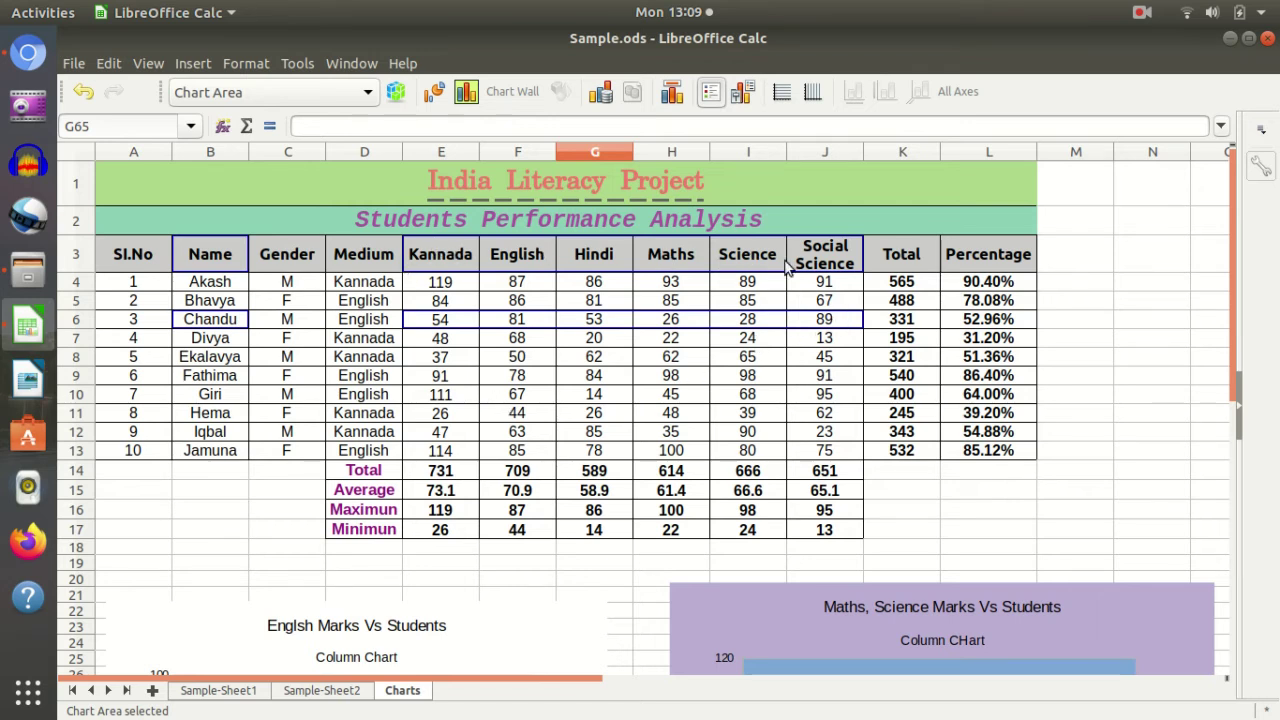
scroll(772, 343, "down", 6)
scroll(772, 343, "down", 6)
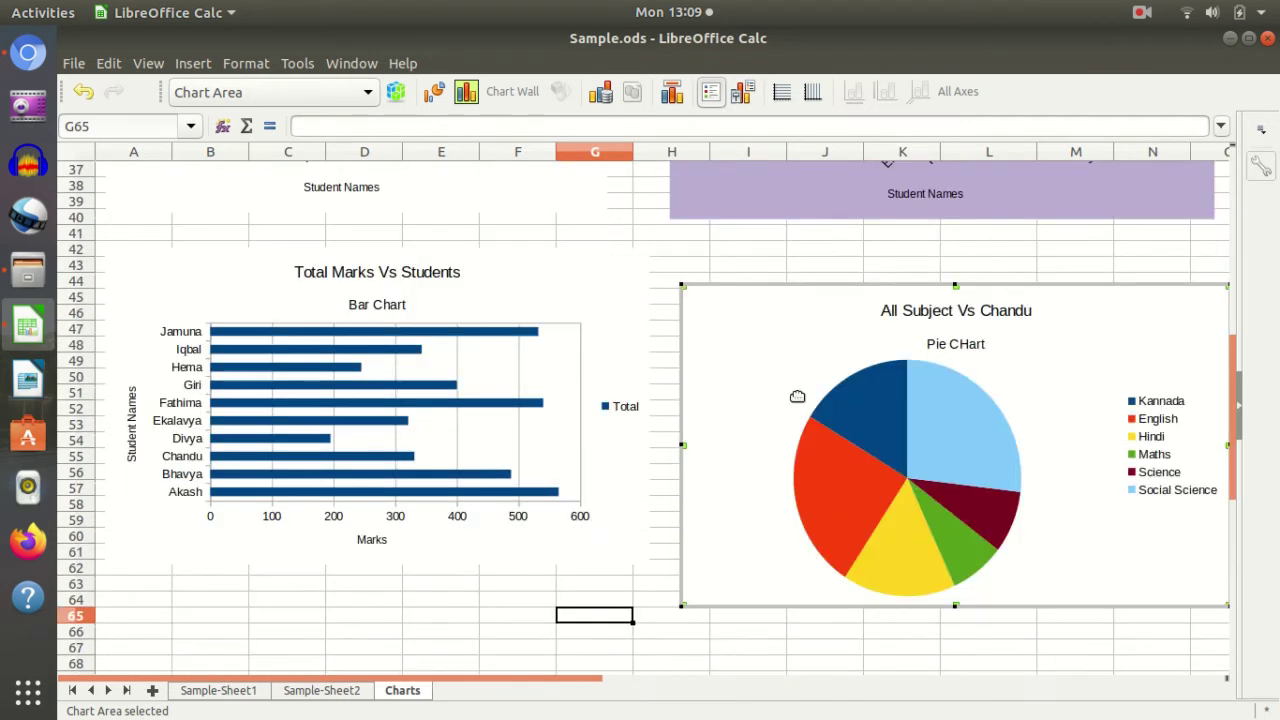
left_click(1010, 438)
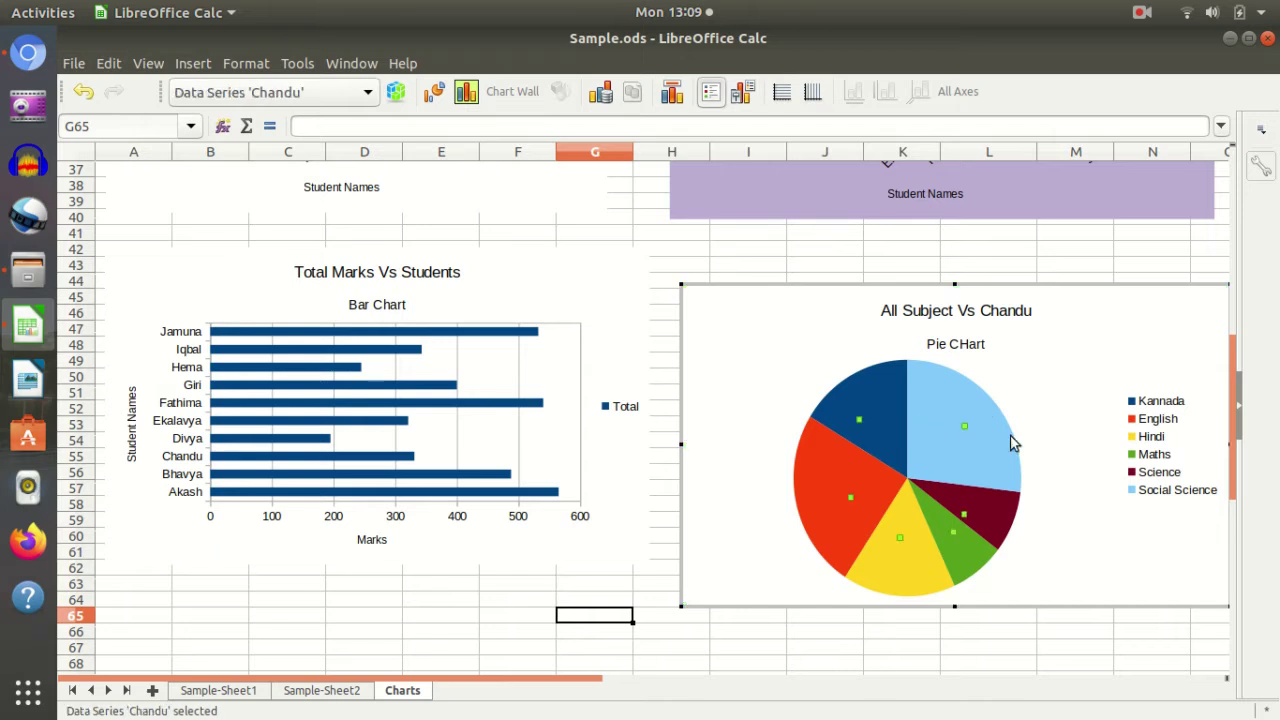
right_click(952, 416)
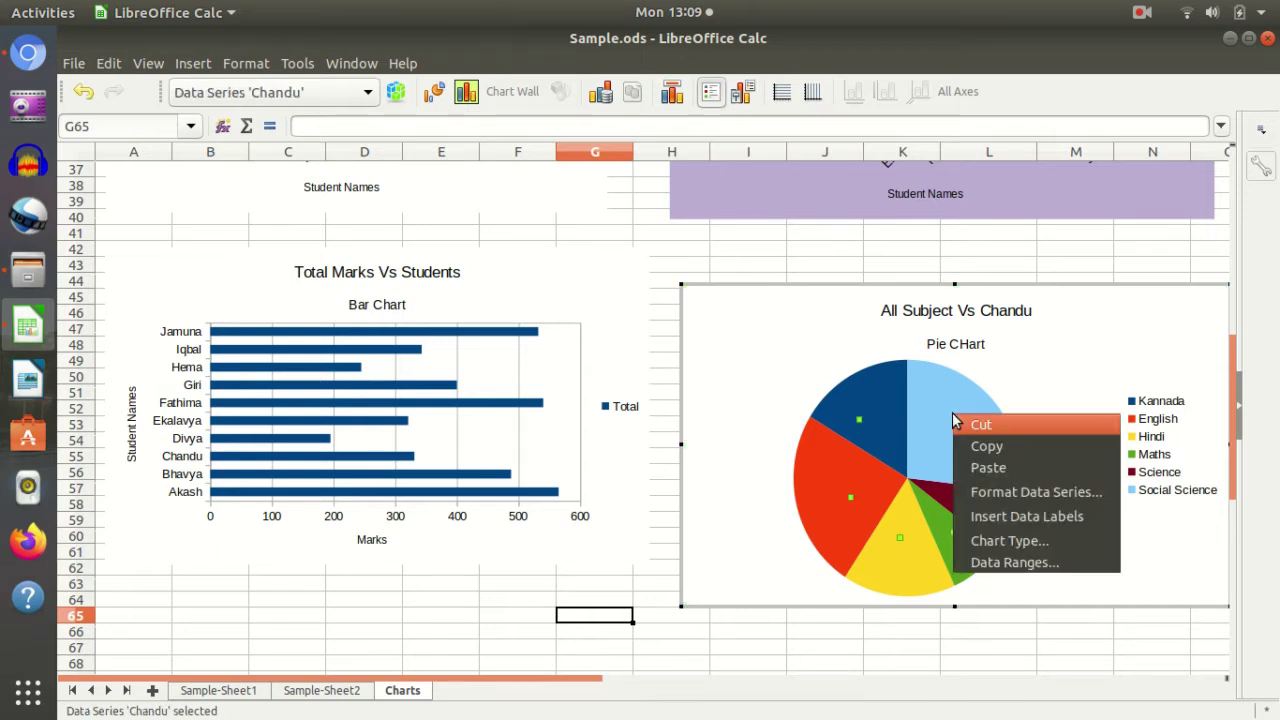
left_click(1077, 499)
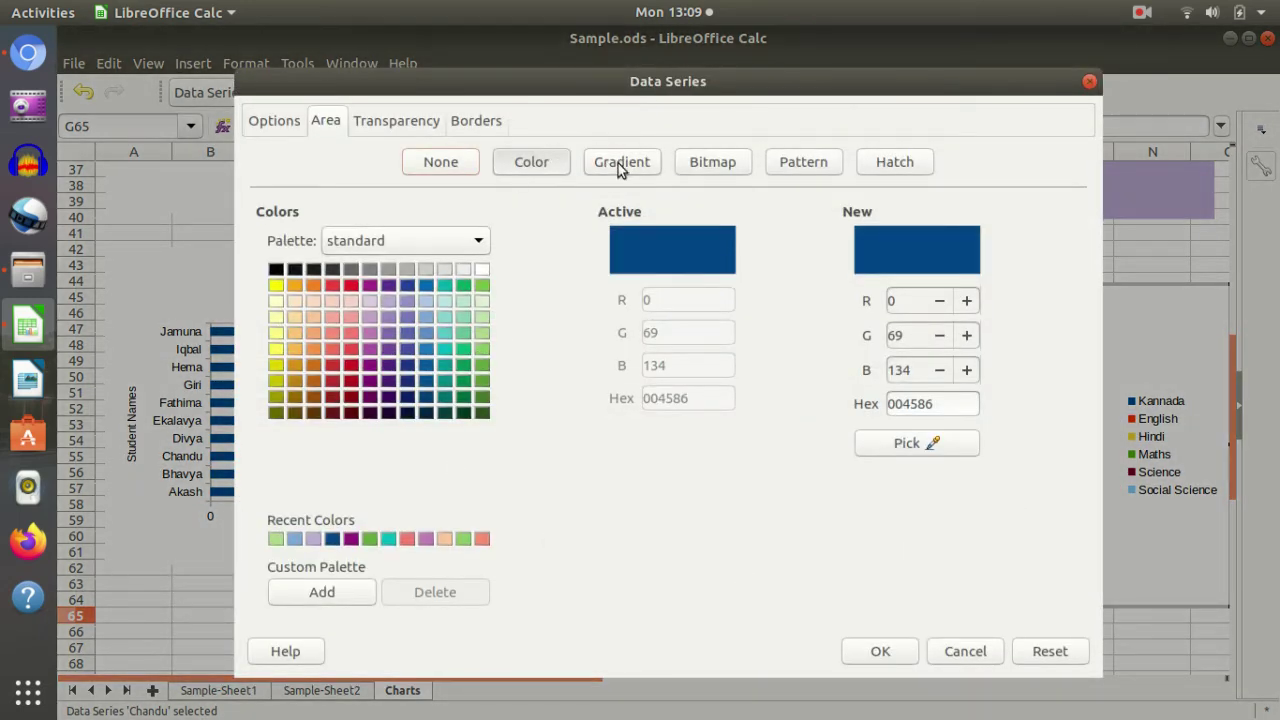
left_click(618, 165)
left_click(711, 164)
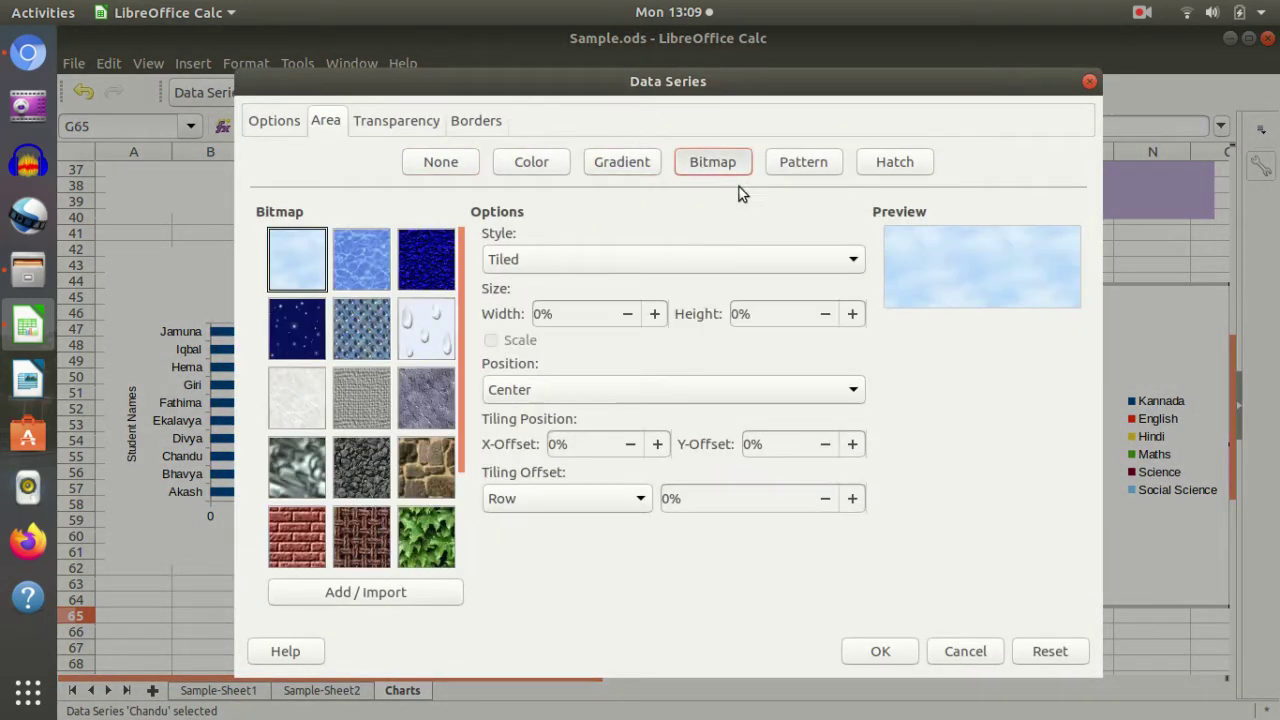
left_click(275, 124)
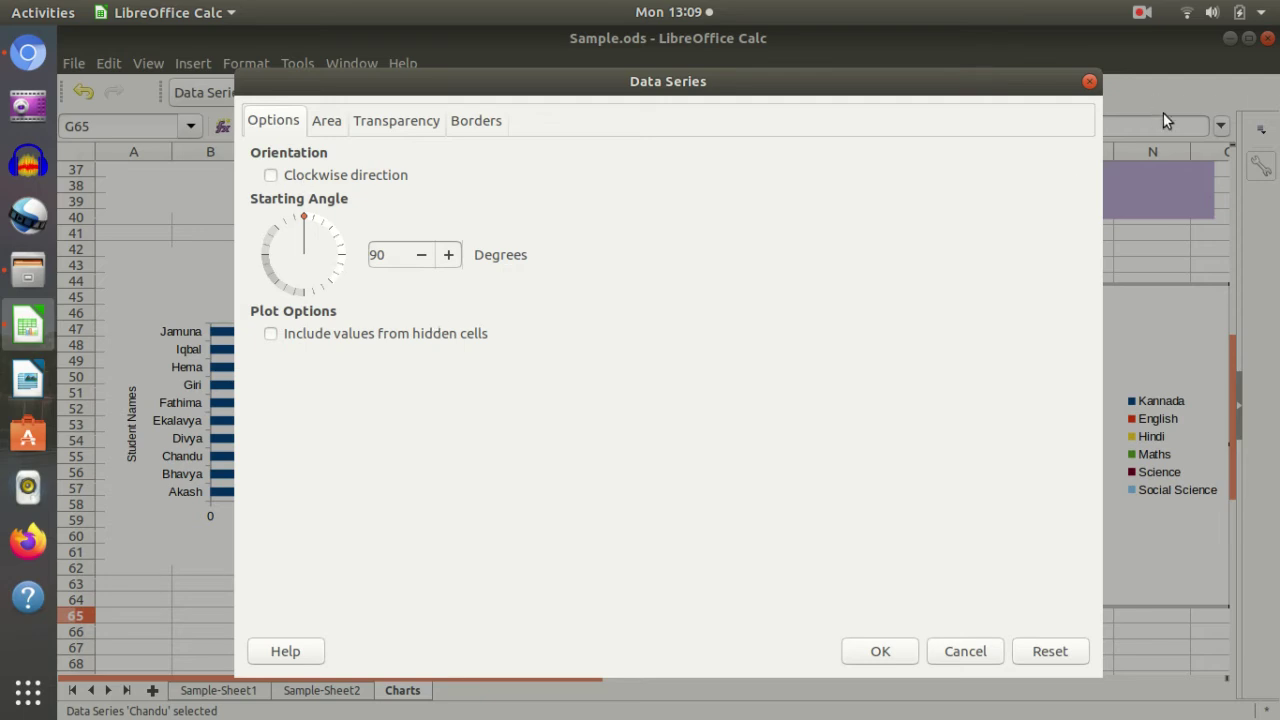
left_click(1090, 84)
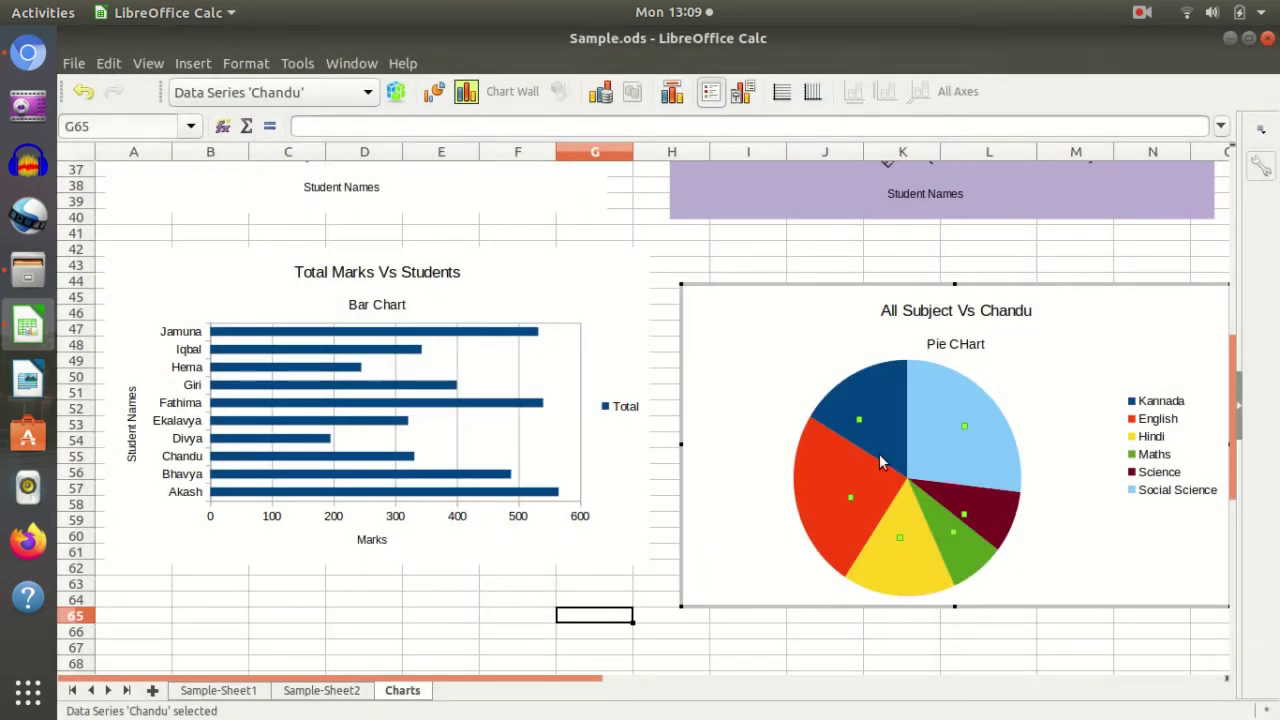
left_click(398, 93)
left_click(325, 121)
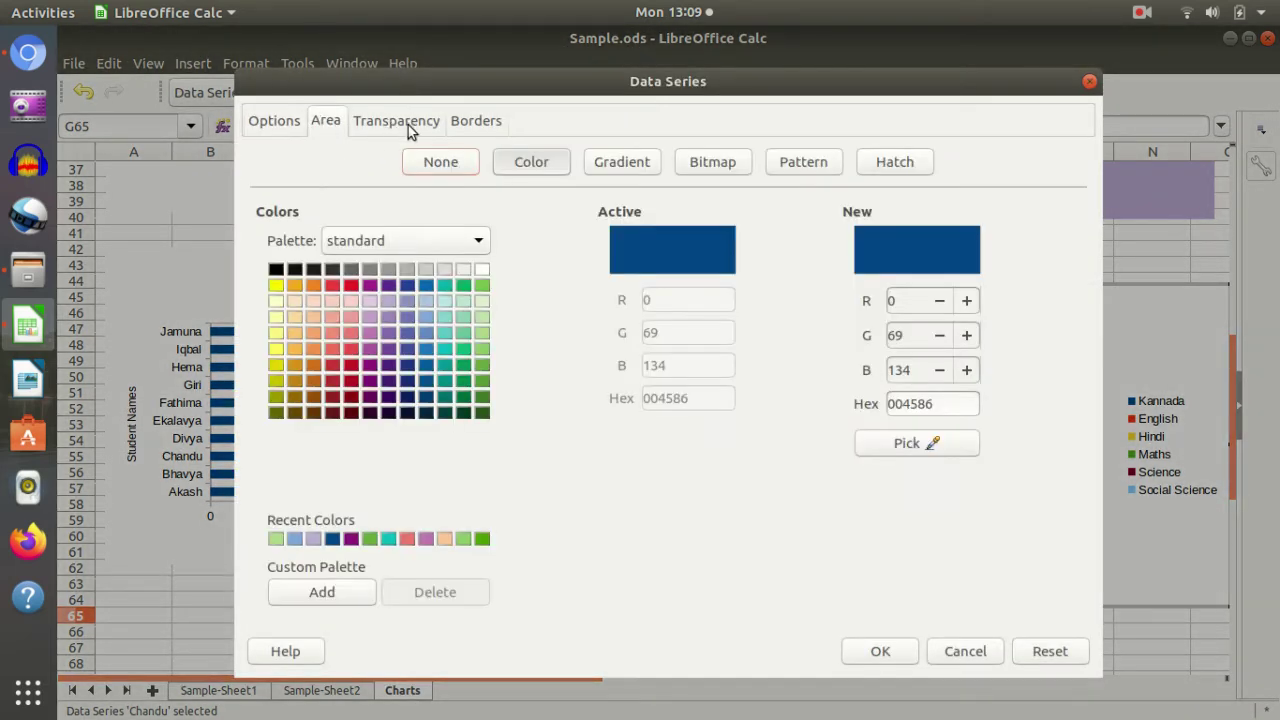
left_click(392, 122)
left_click(470, 121)
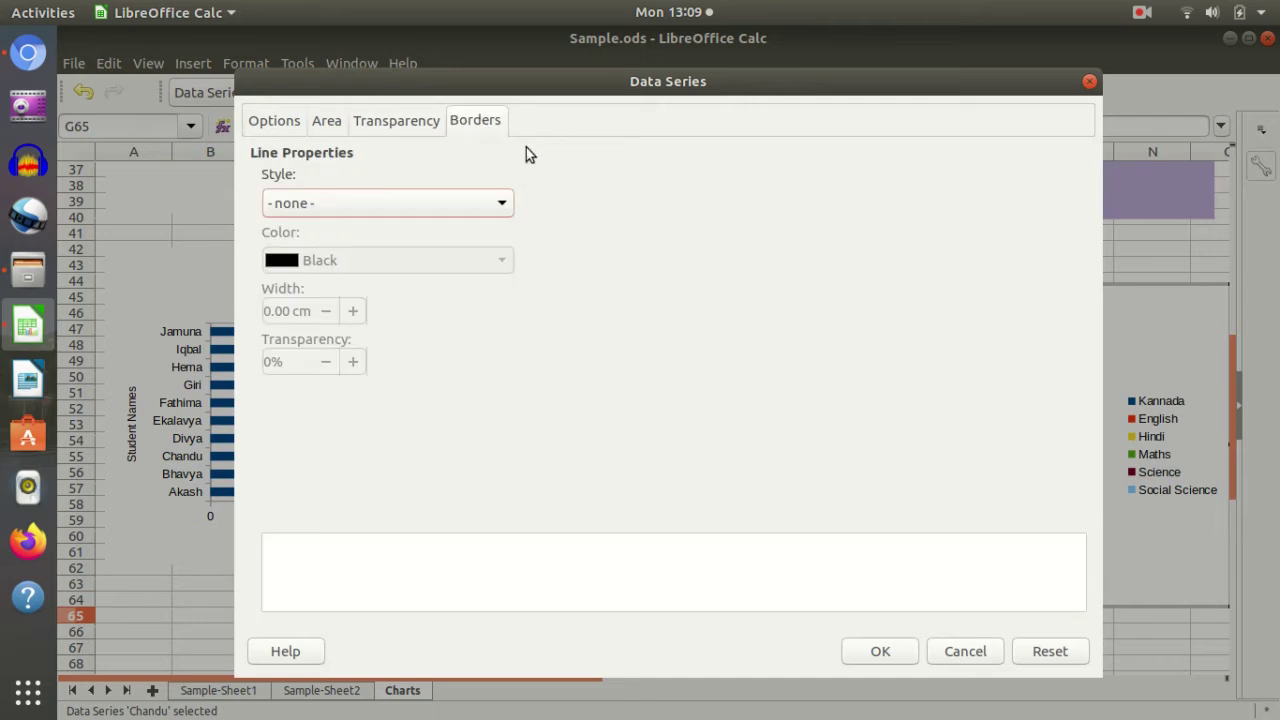
left_click(1089, 81)
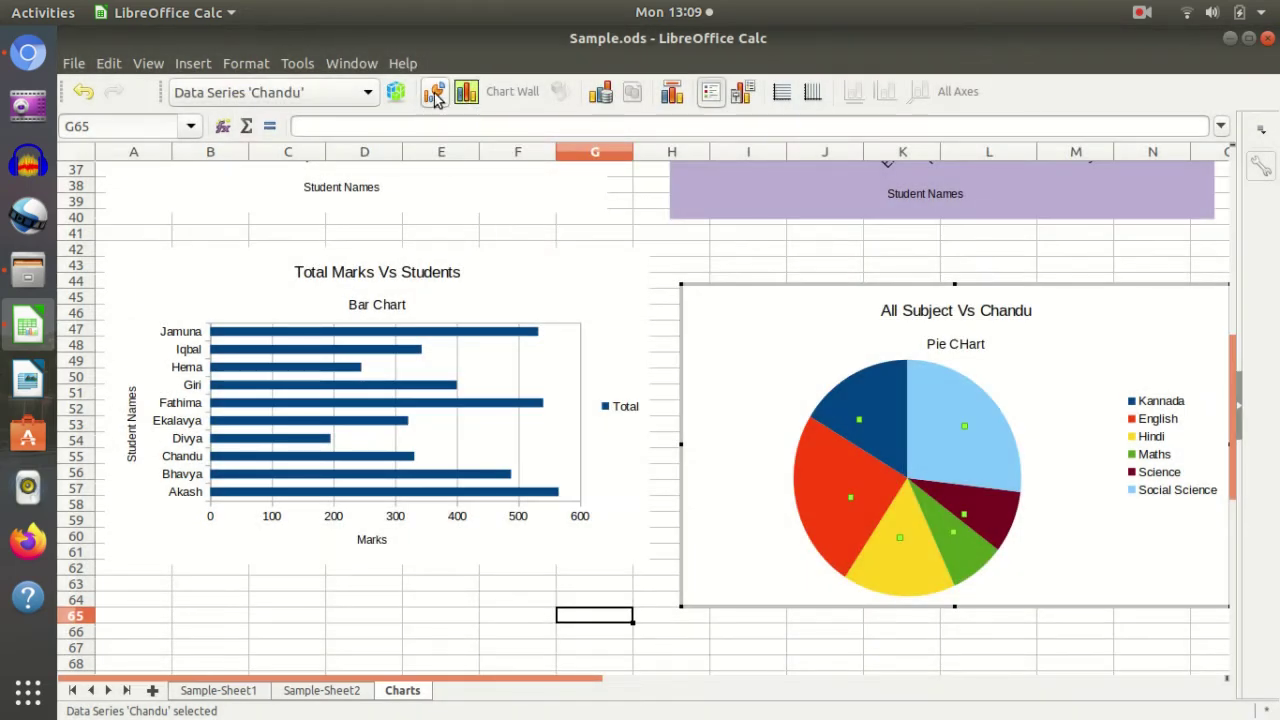
Add data labels showing each slice's mark value, such as 54, 81 and 89.
left_click(366, 94)
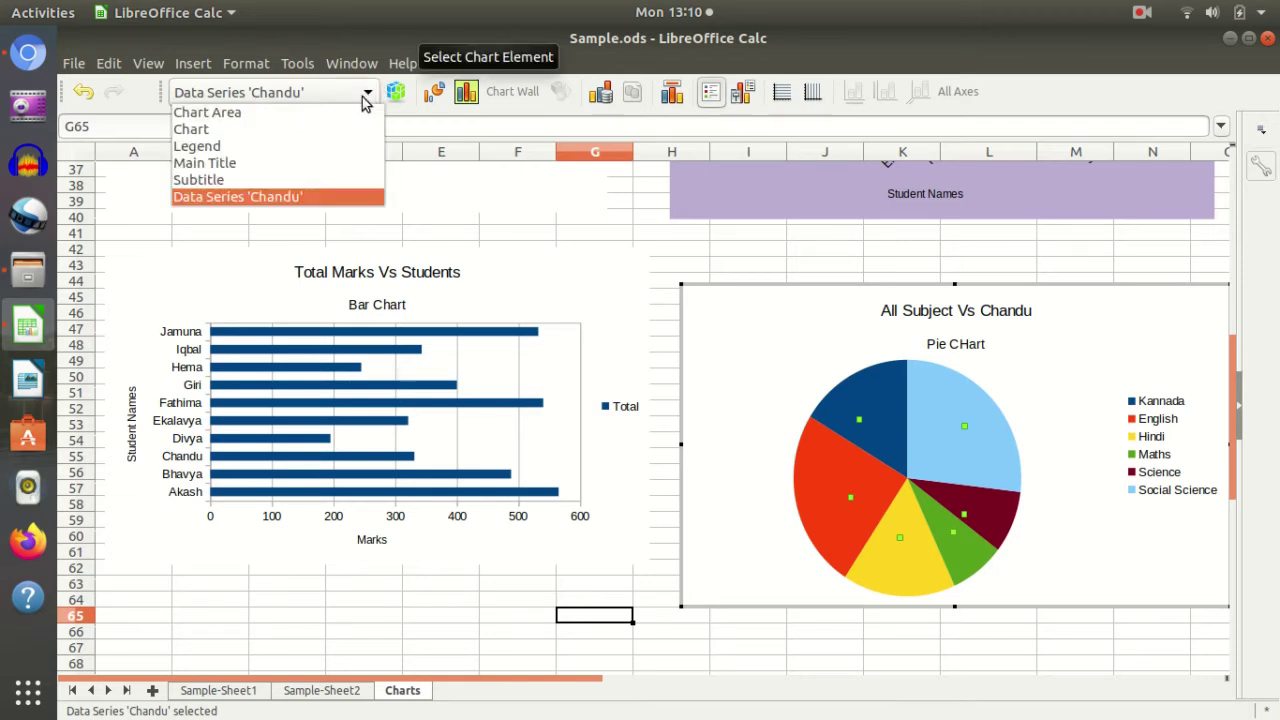
left_click(1127, 532)
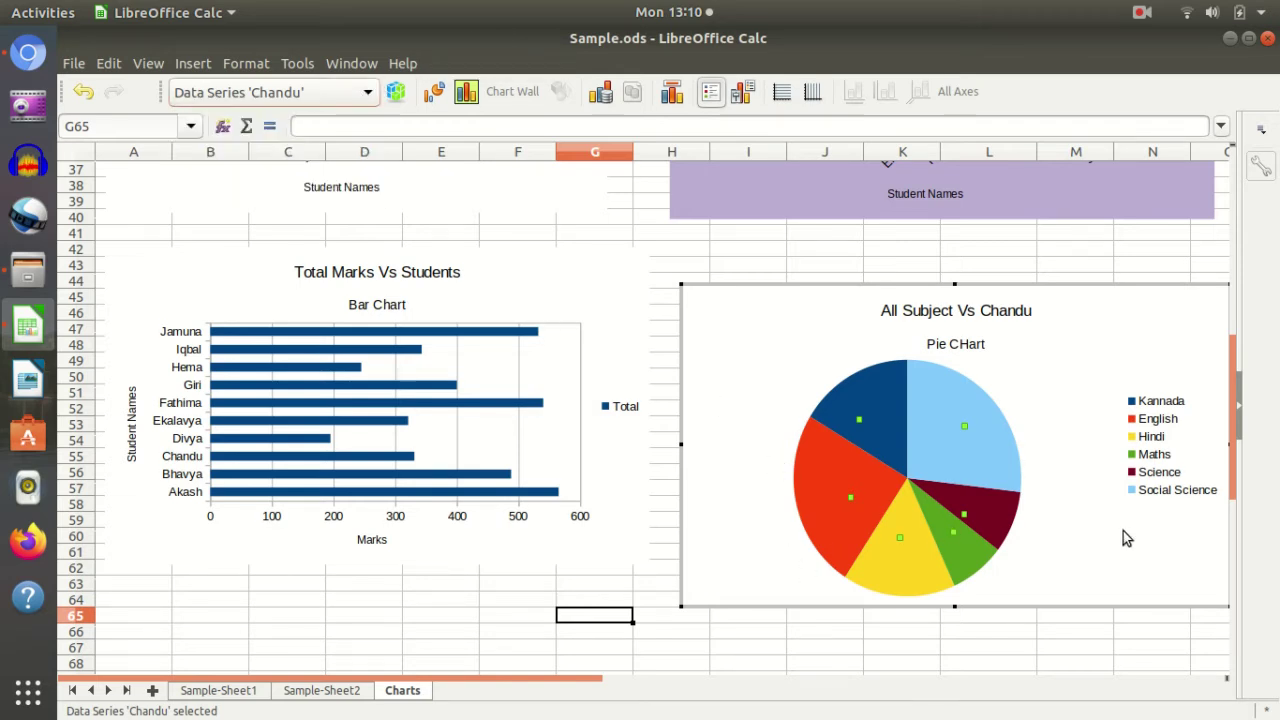
left_click(984, 506)
right_click(966, 421)
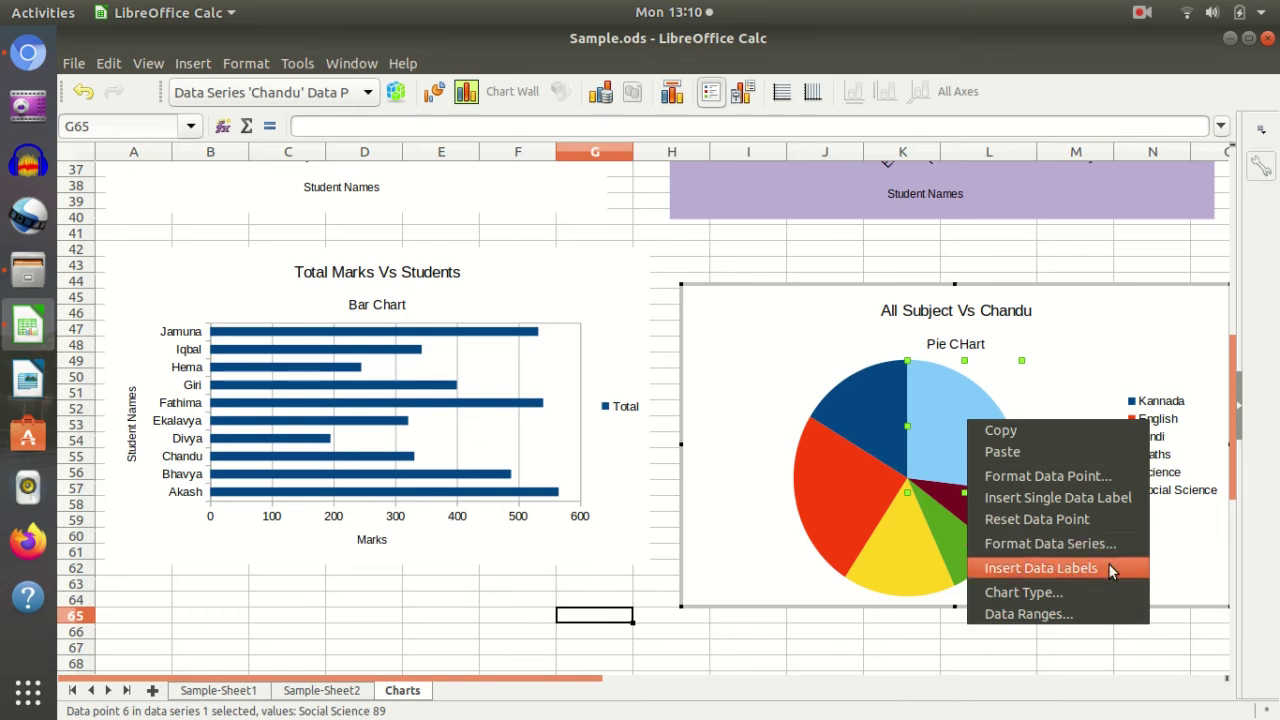
left_click(1108, 567)
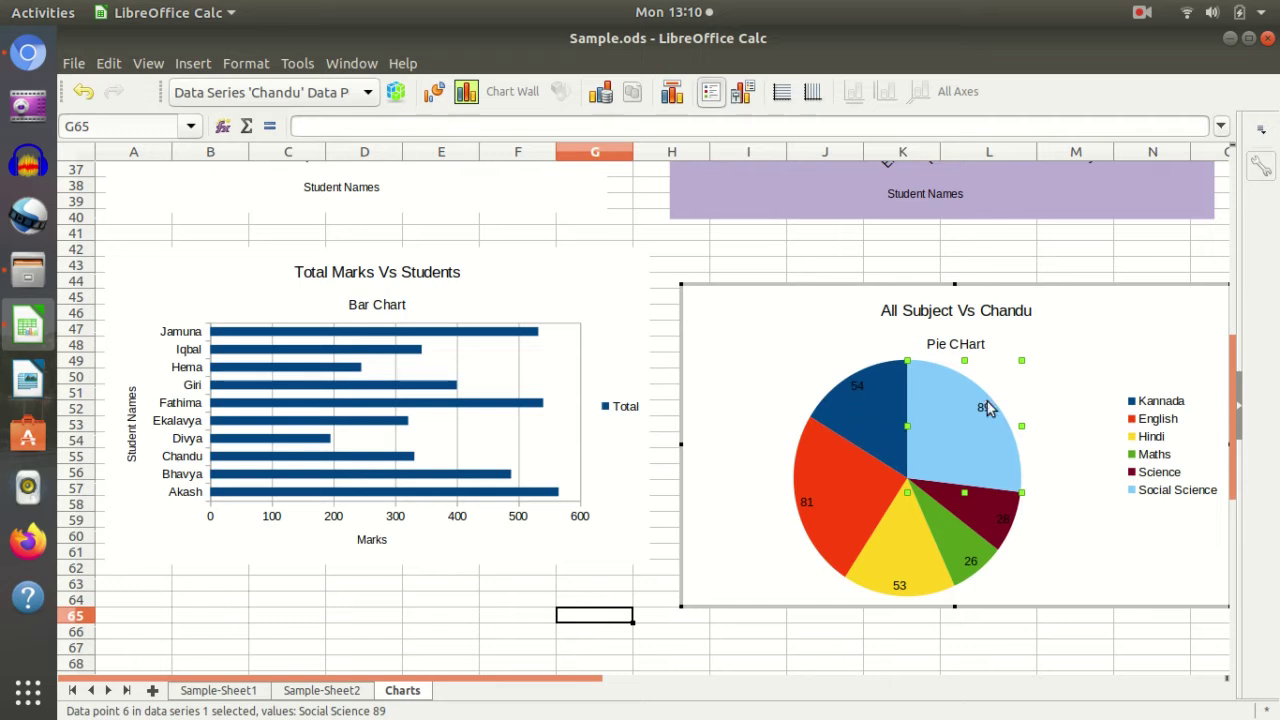
right_click(938, 438)
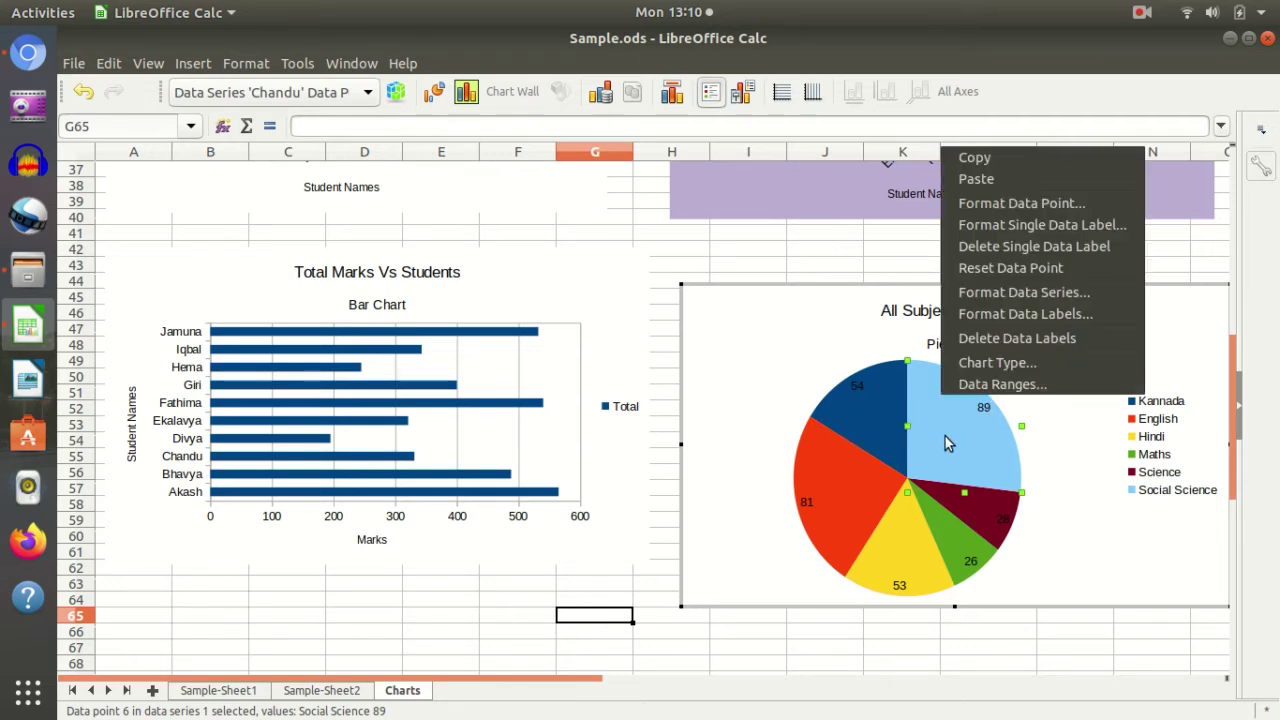
left_click(1078, 294)
left_click(260, 118)
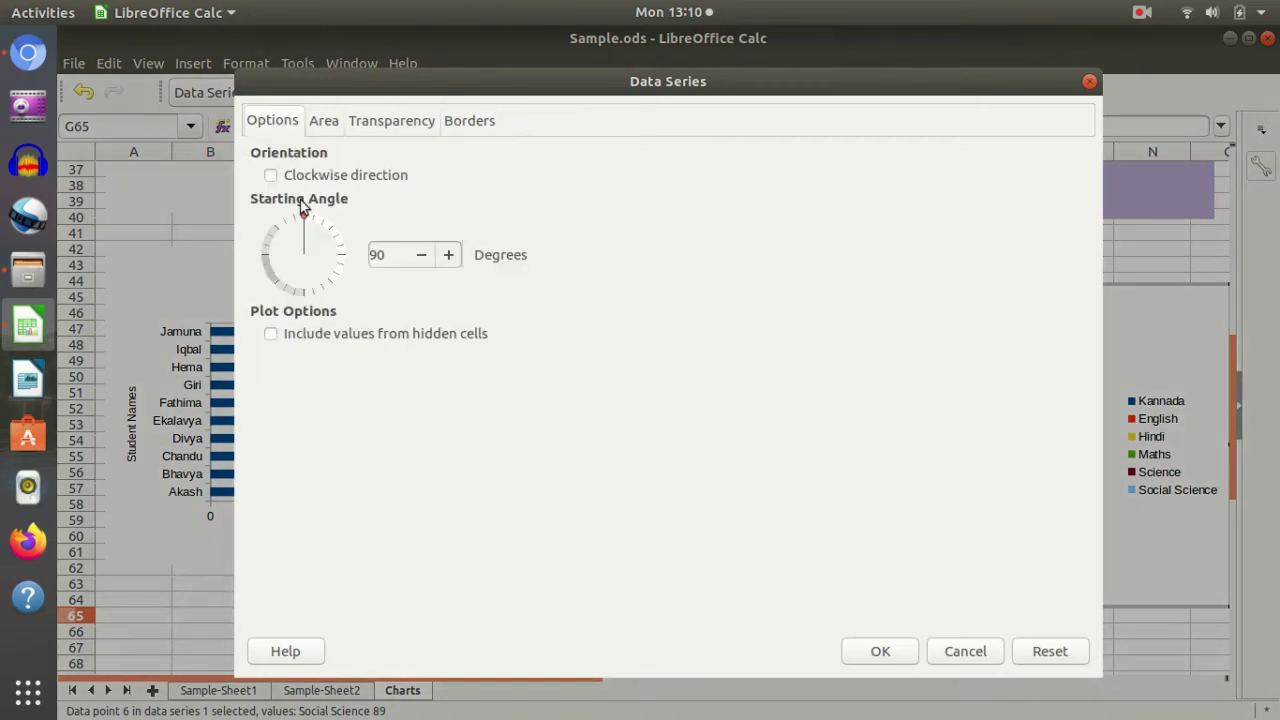
left_click(328, 124)
left_click(393, 121)
left_click(480, 121)
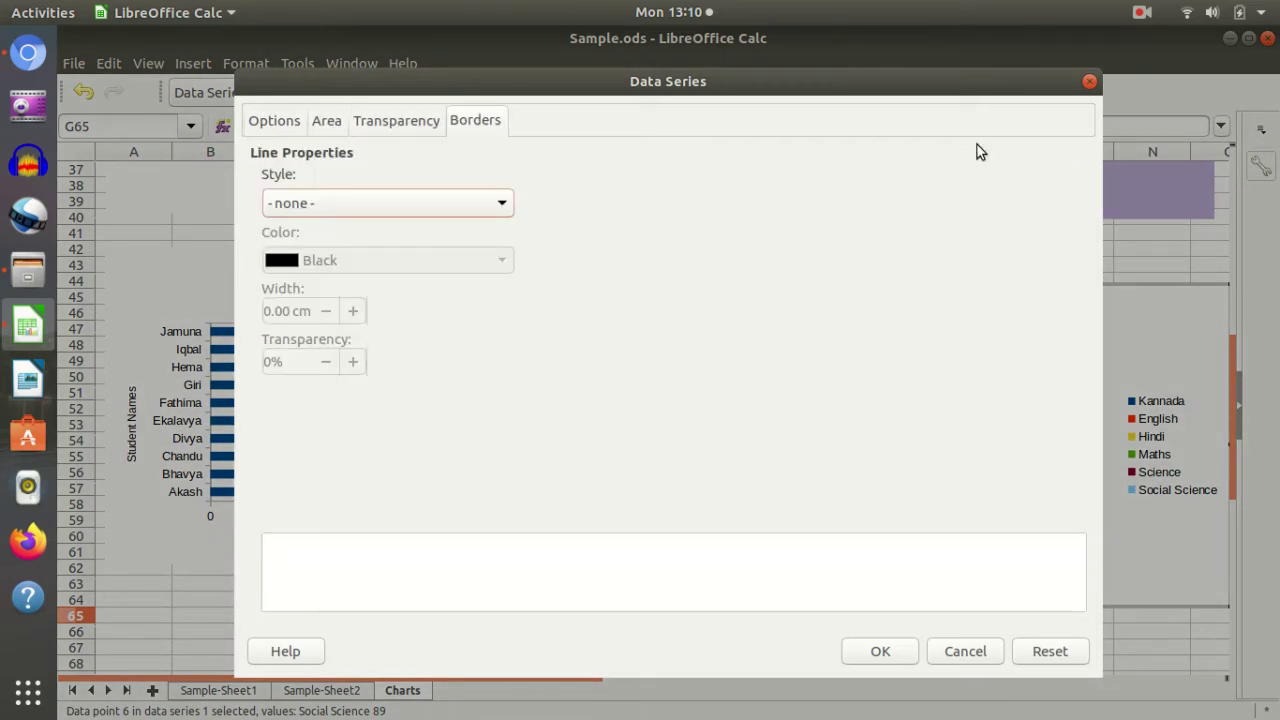
left_click(1090, 81)
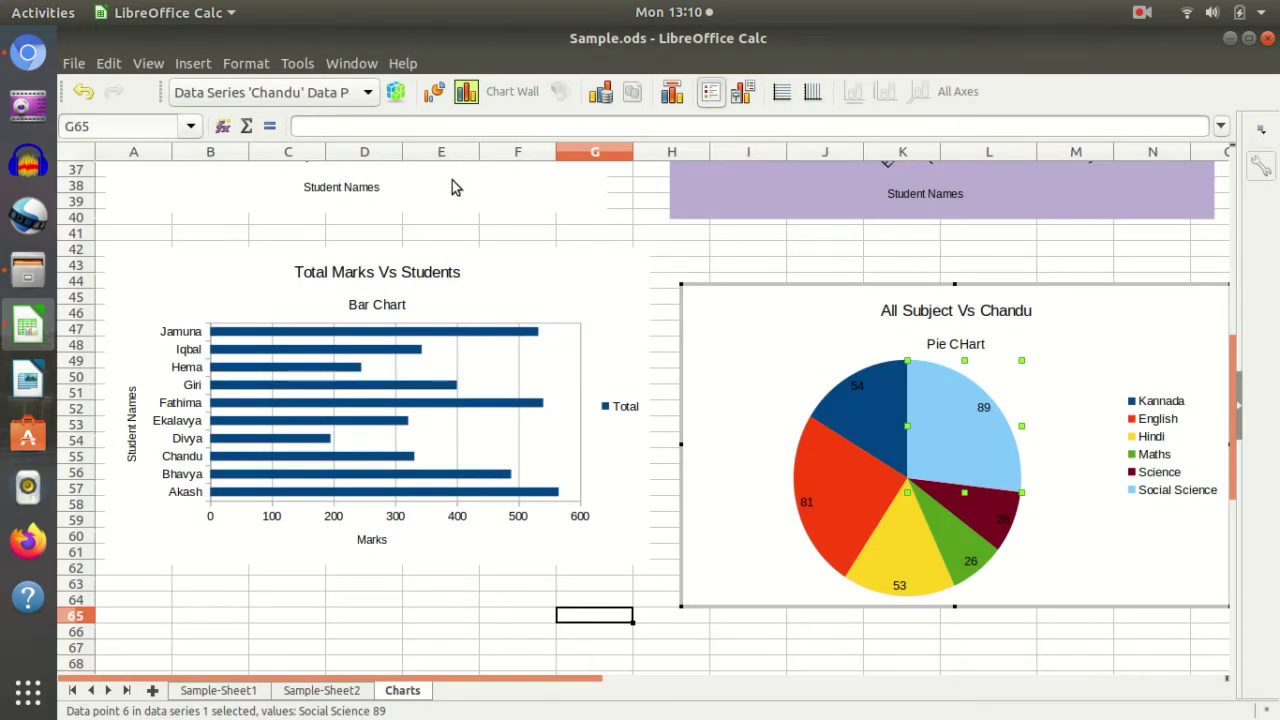
left_click(396, 92)
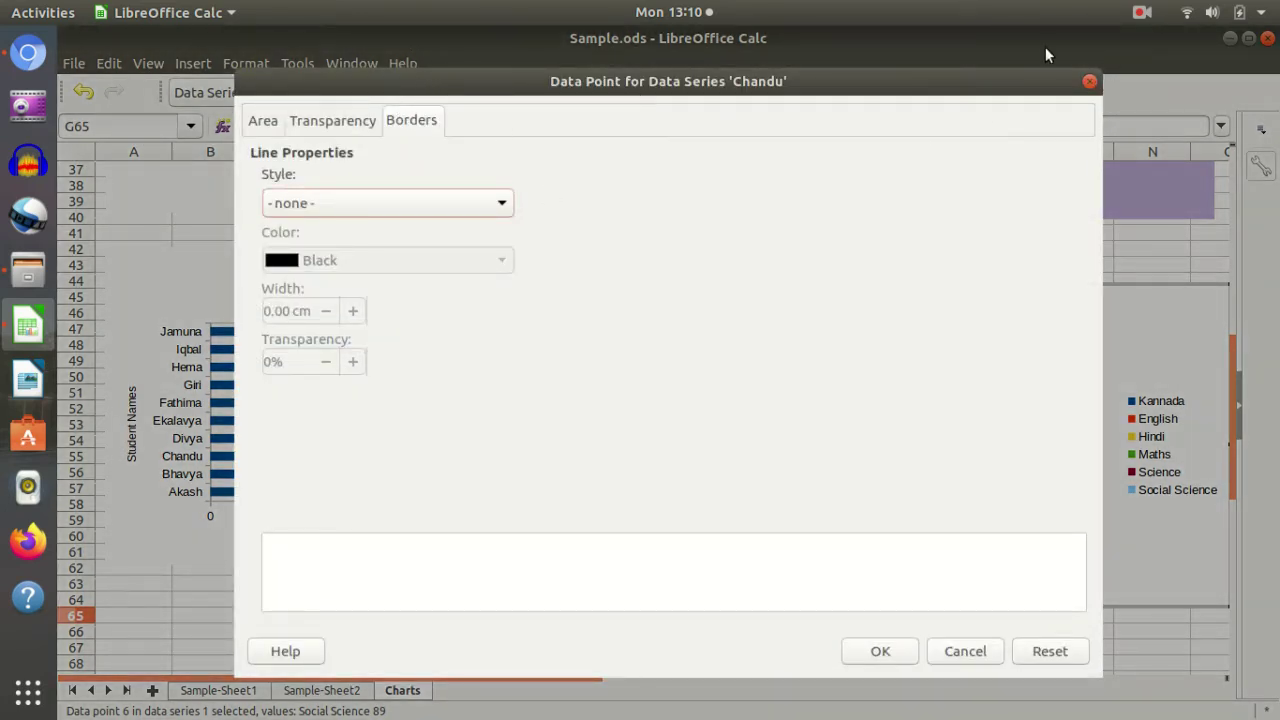
left_click(1090, 81)
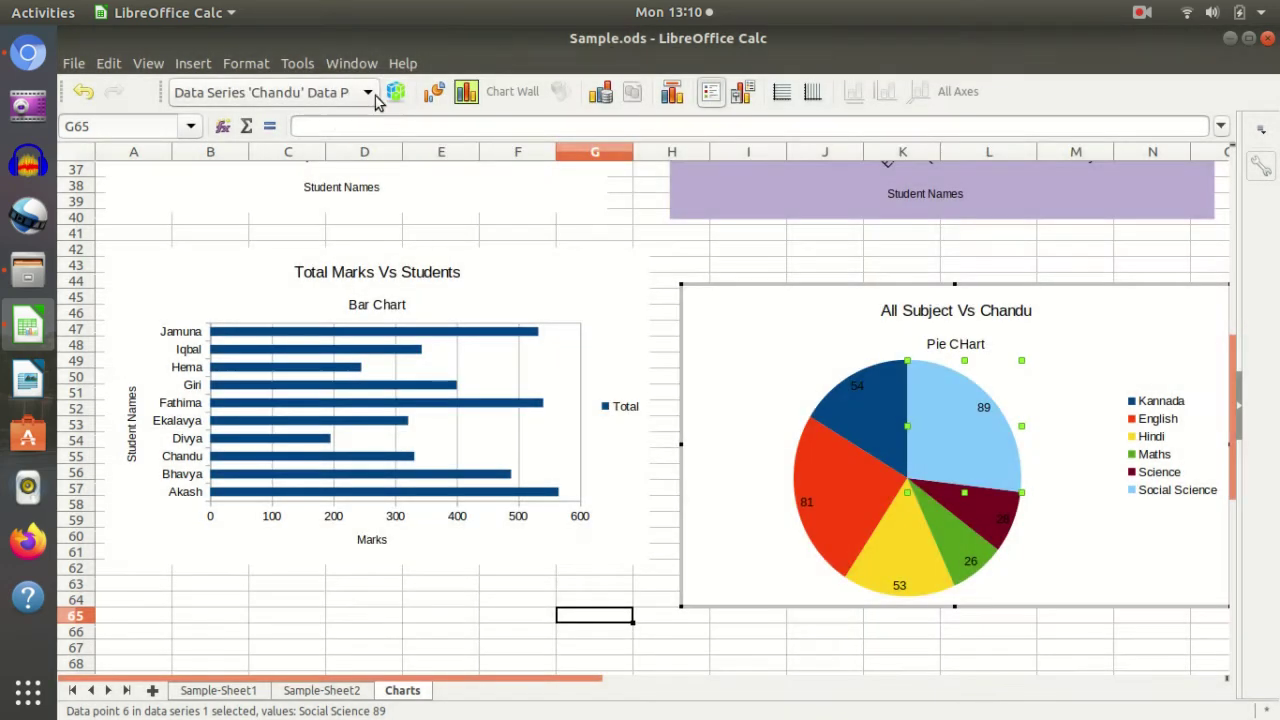
left_click(368, 93)
Format the pie's data labels to show the subject name, with its mark on a new line.
left_click(350, 234)
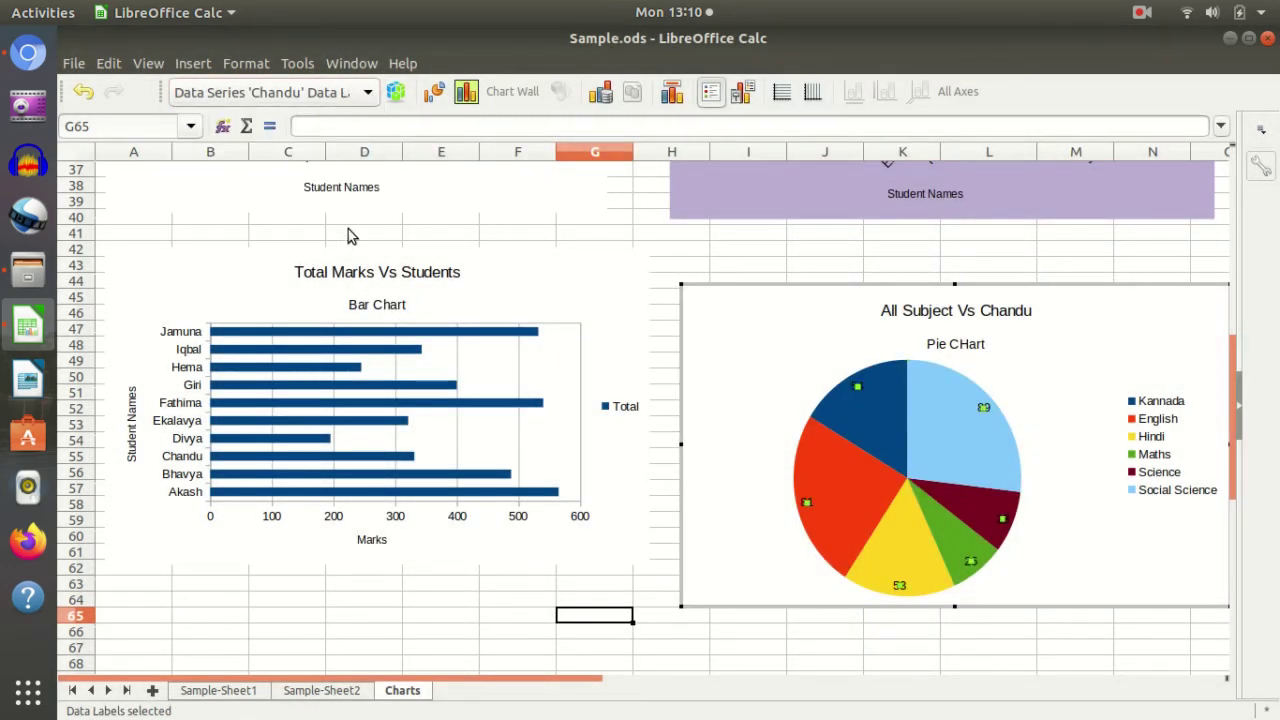
right_click(874, 424)
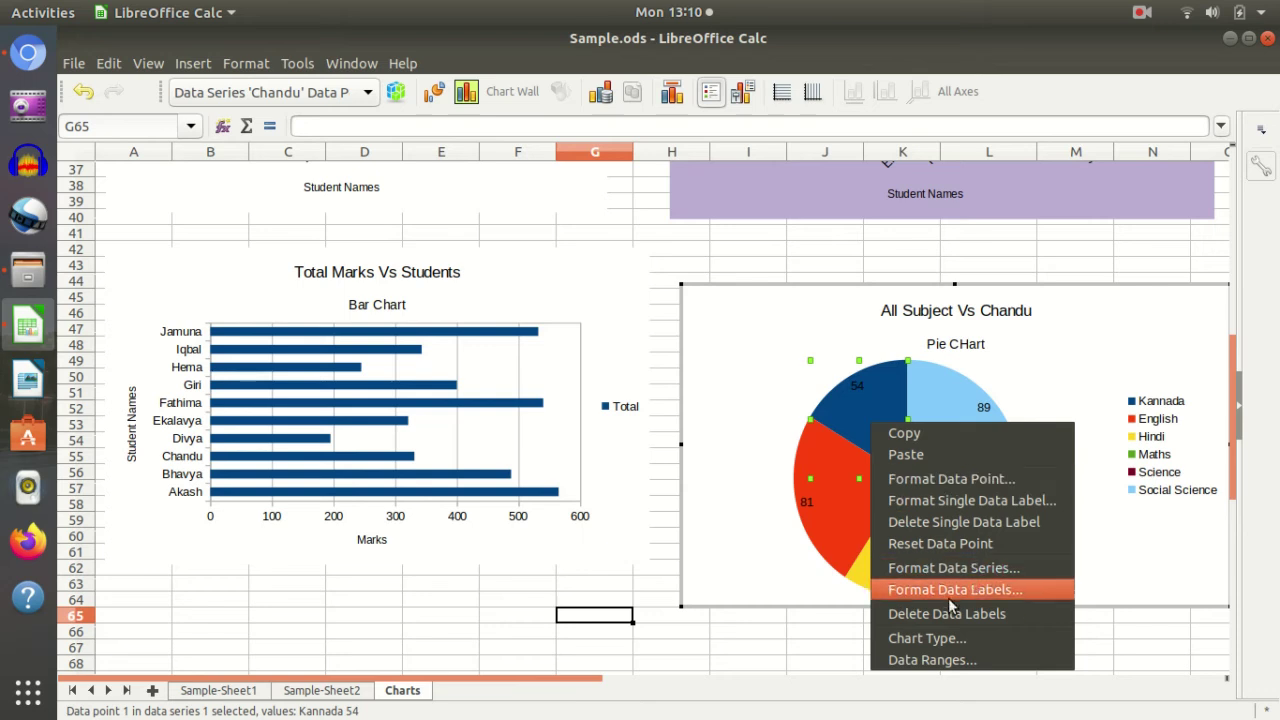
left_click(1026, 587)
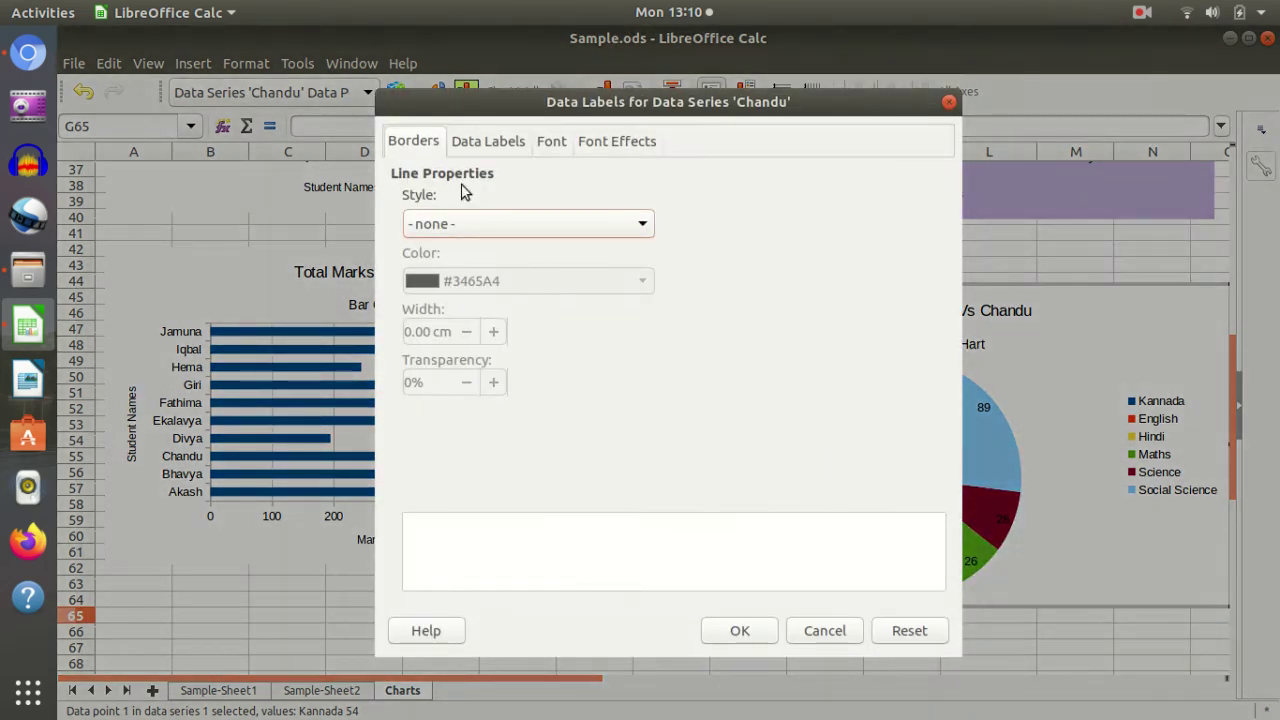
left_click(474, 146)
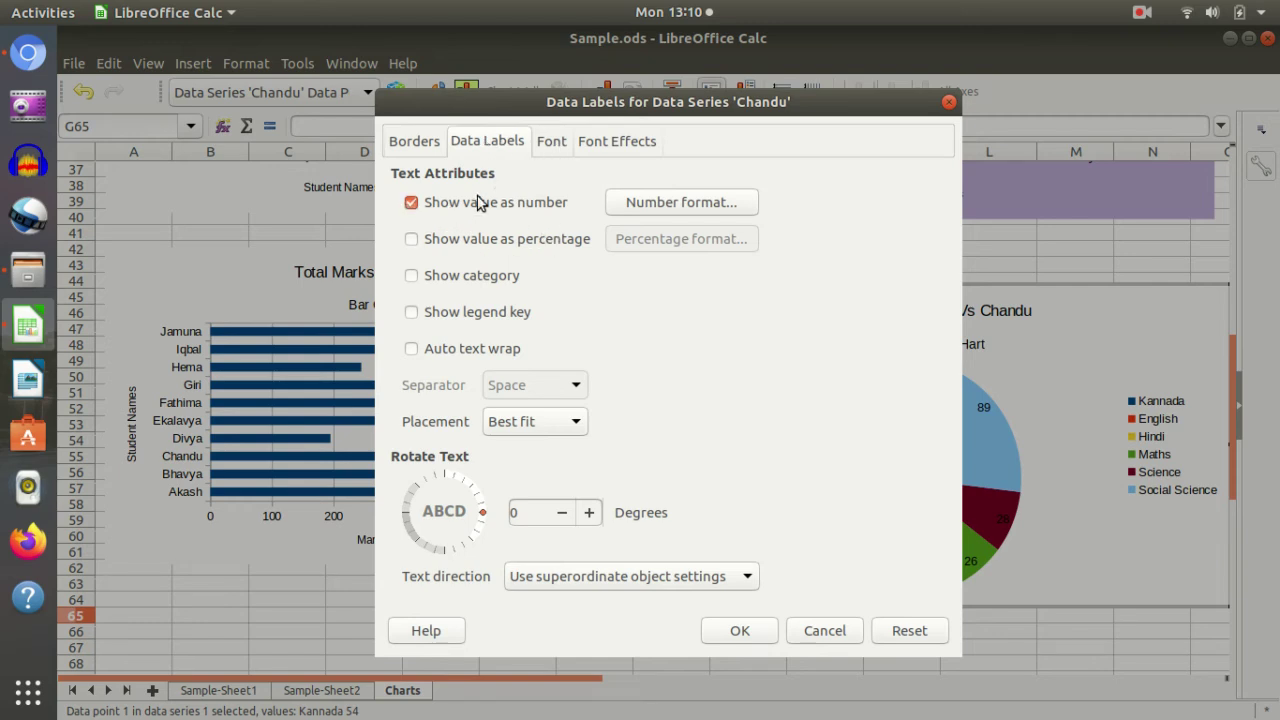
left_click(412, 276)
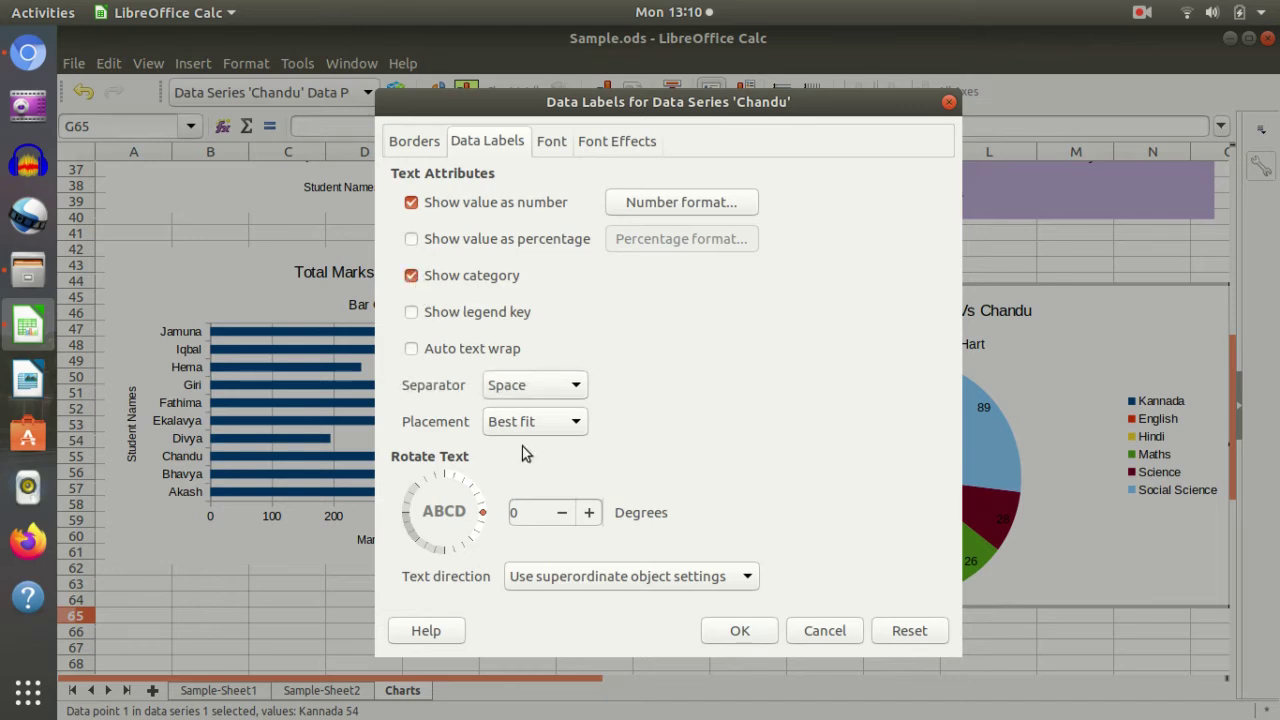
left_click(553, 386)
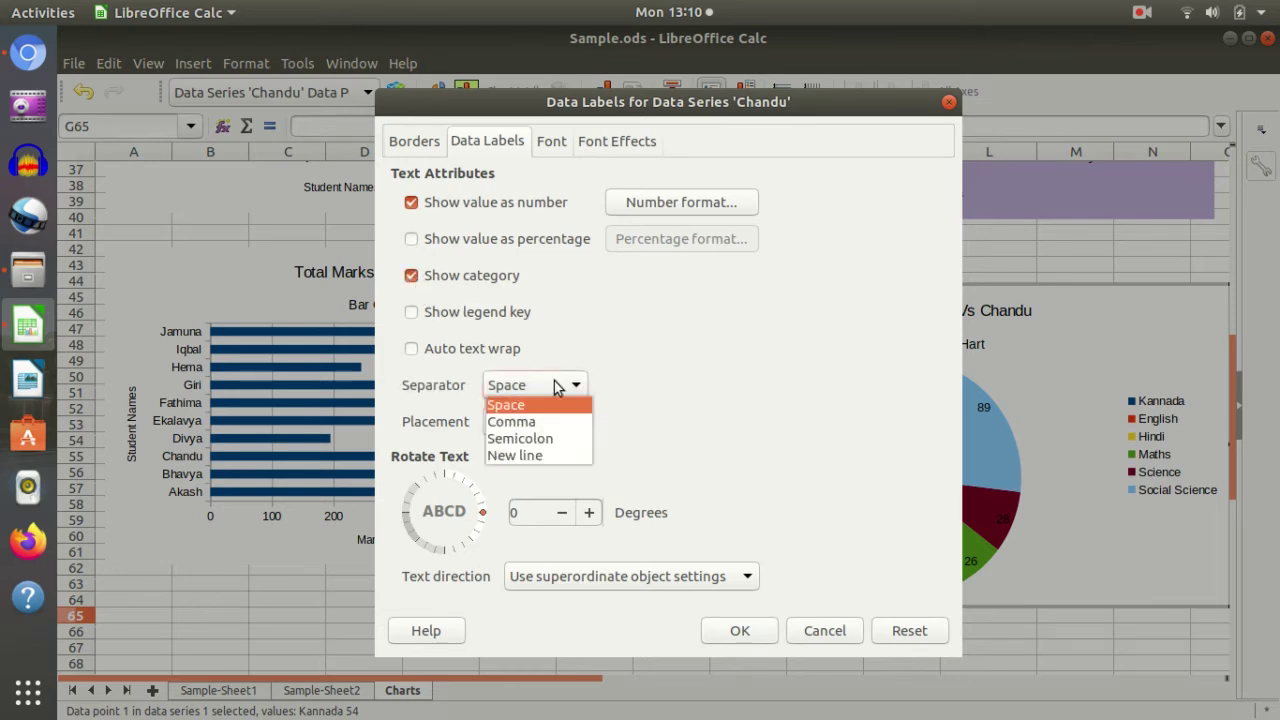
left_click(560, 454)
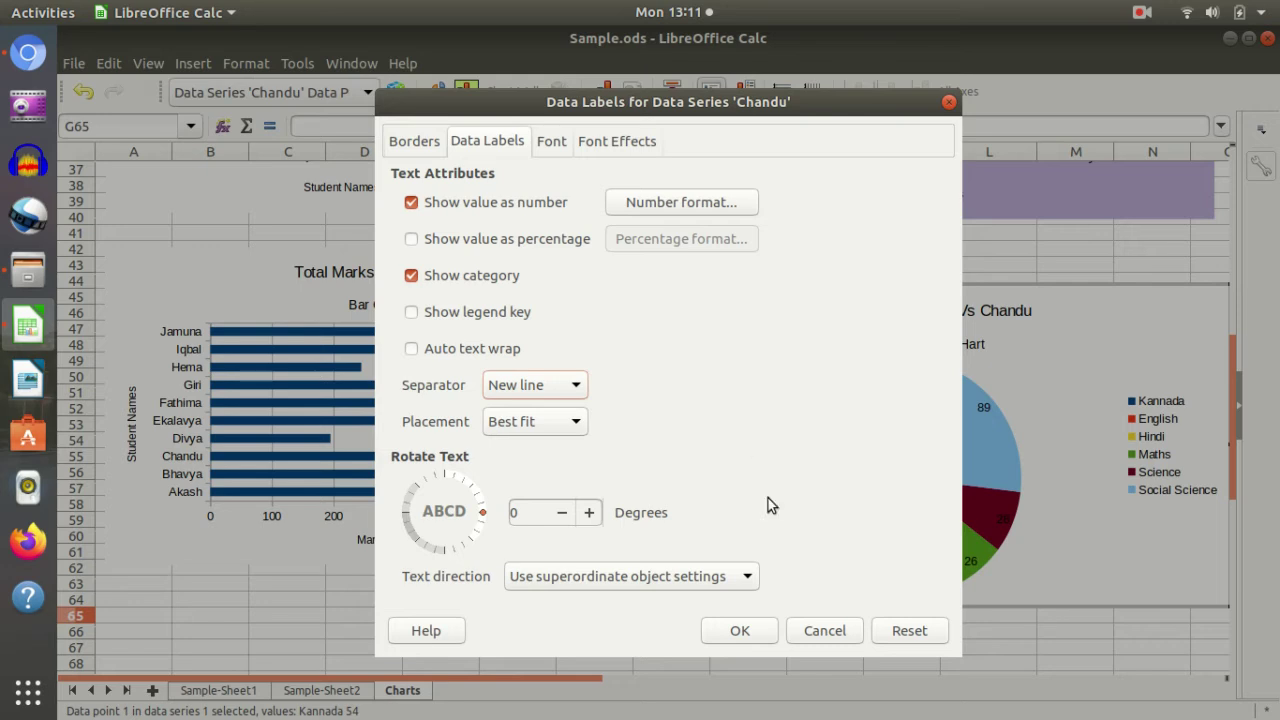
left_click(738, 631)
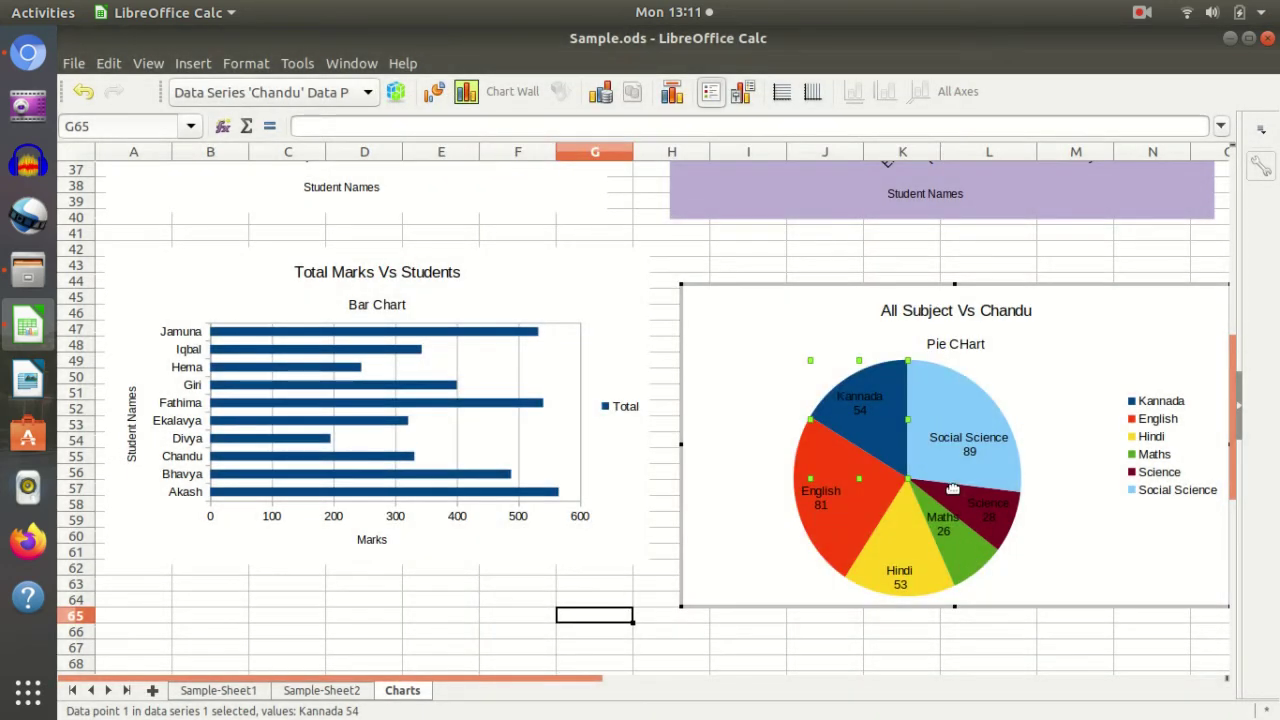
Shift the pie chart slightly down and left, to span about rows 46–66.
left_click_drag(688, 605, 684, 608)
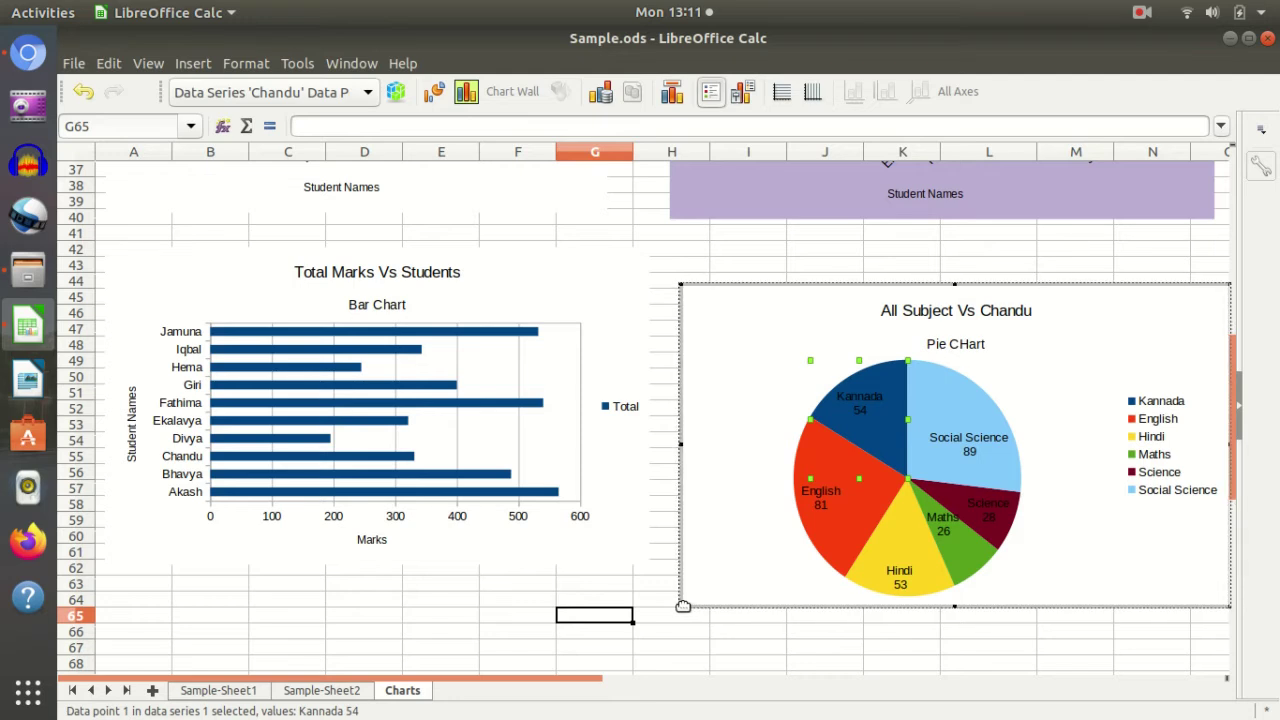
left_click(684, 608)
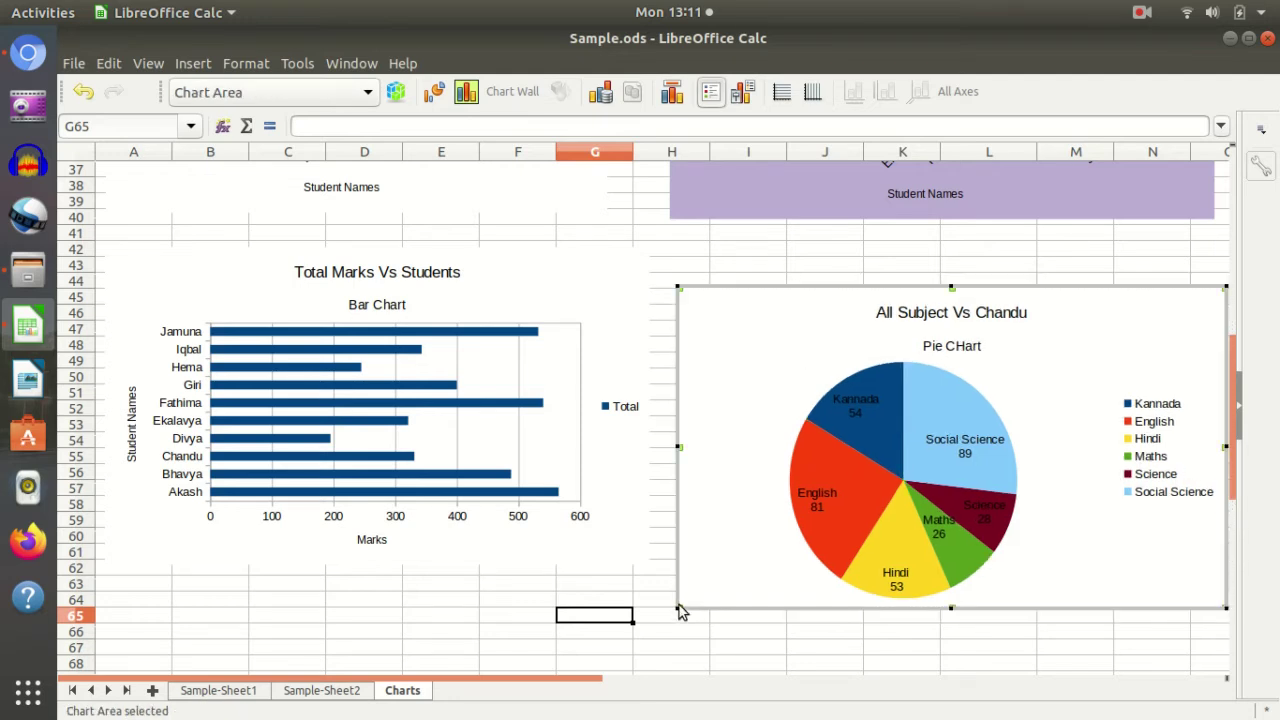
left_click_drag(678, 611, 658, 636)
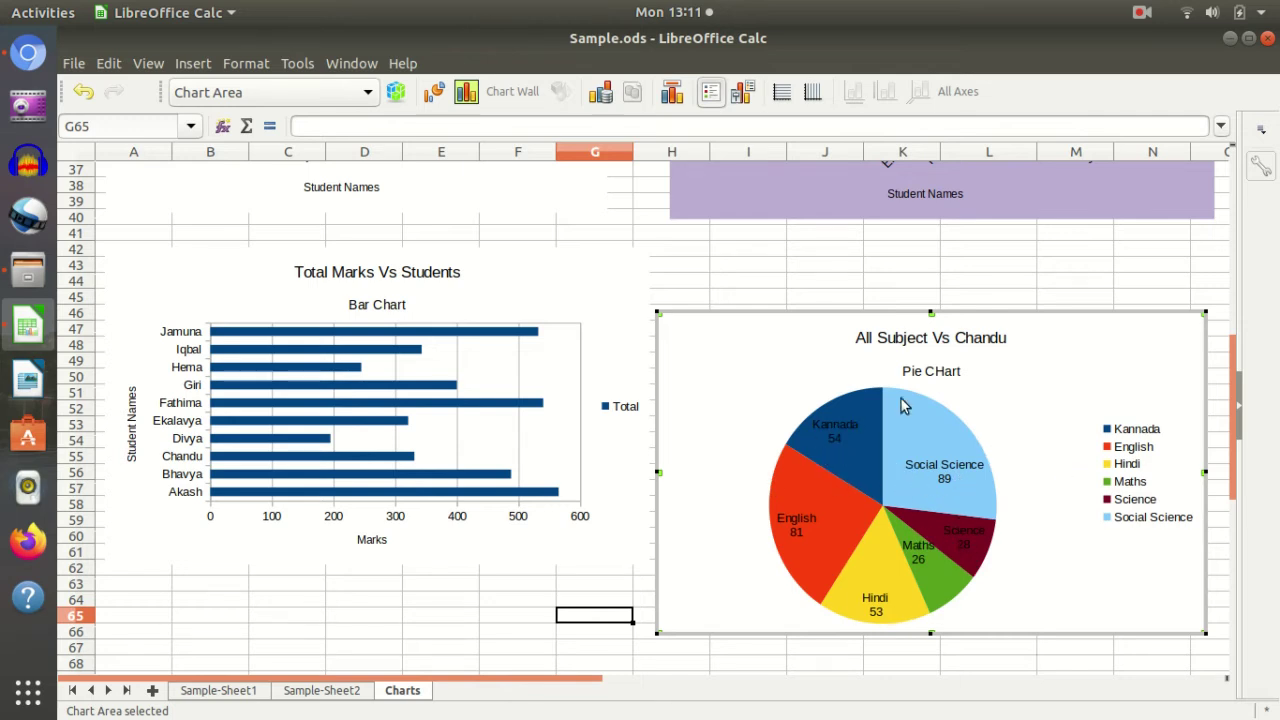
Make the Chandu pie series run clockwise, moving Social Science to the left.
left_click(933, 457)
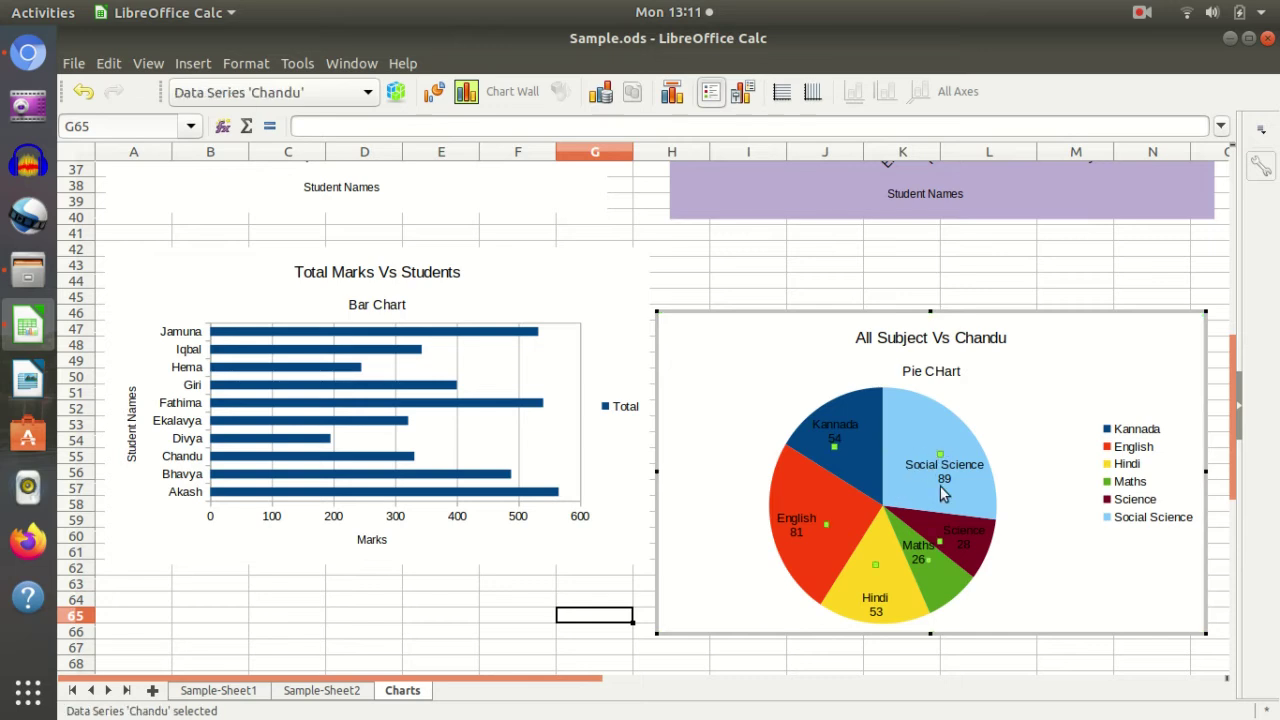
left_click(397, 93)
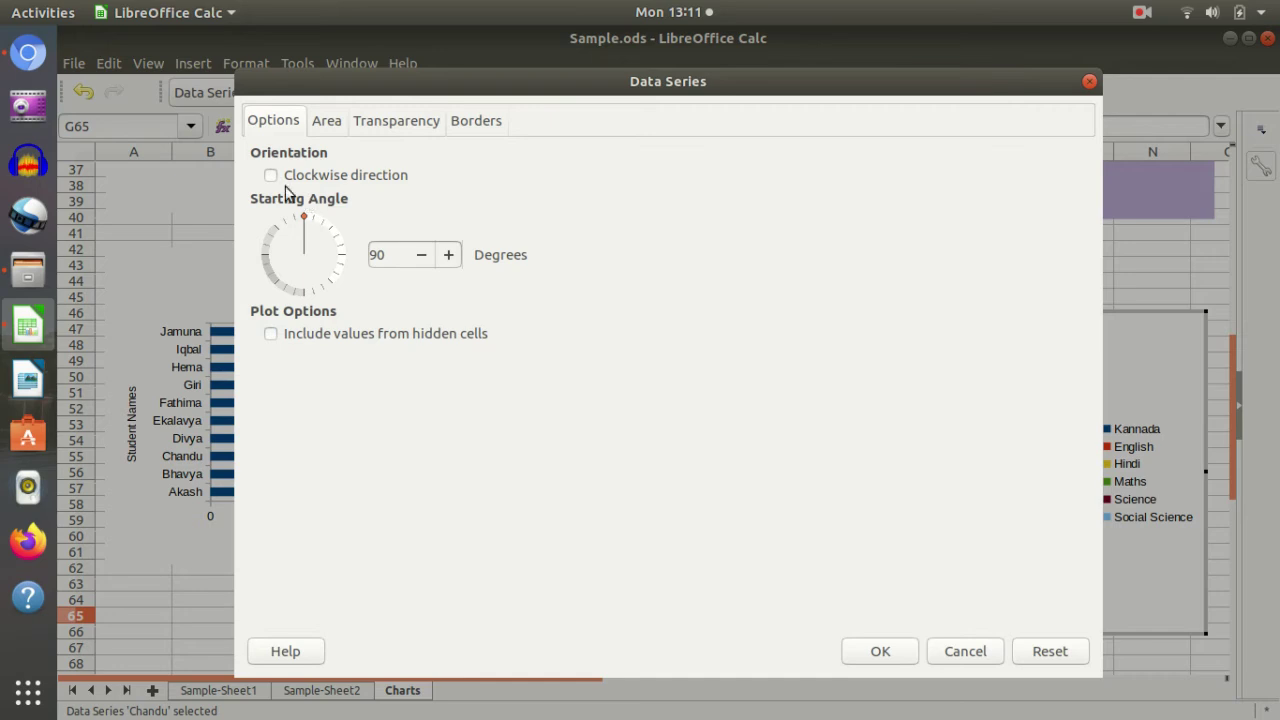
left_click(271, 177)
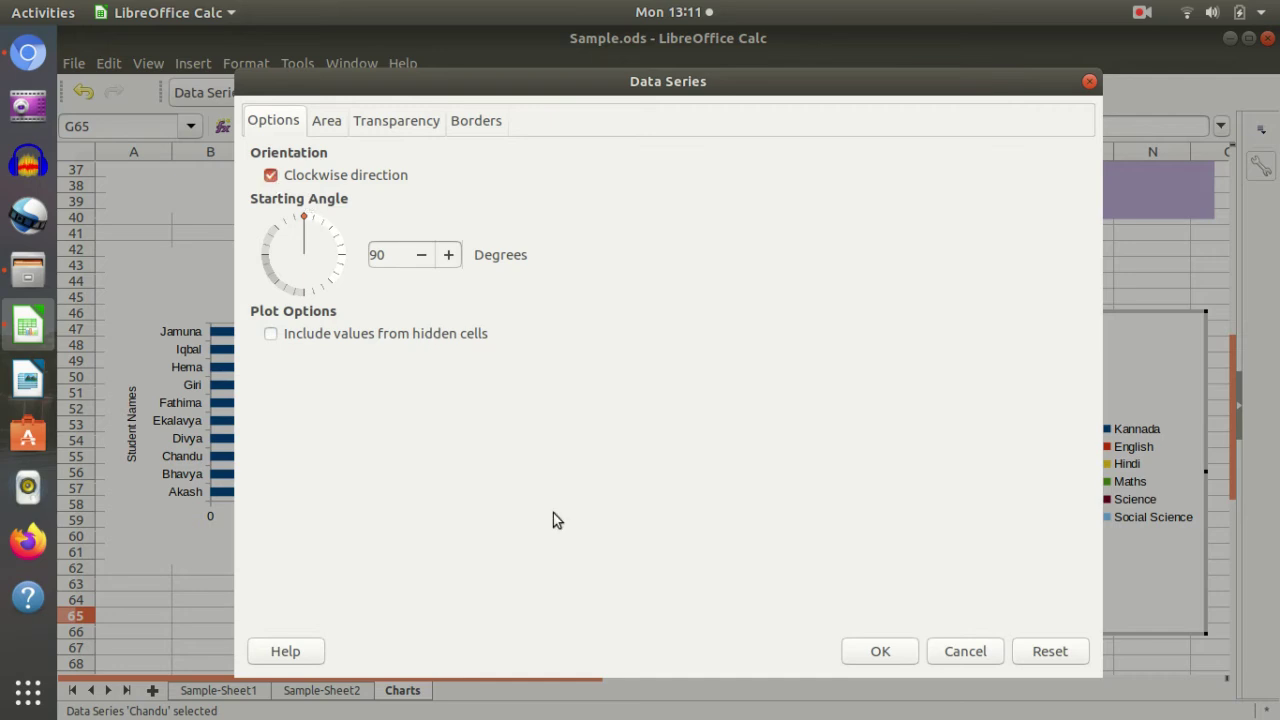
left_click(876, 651)
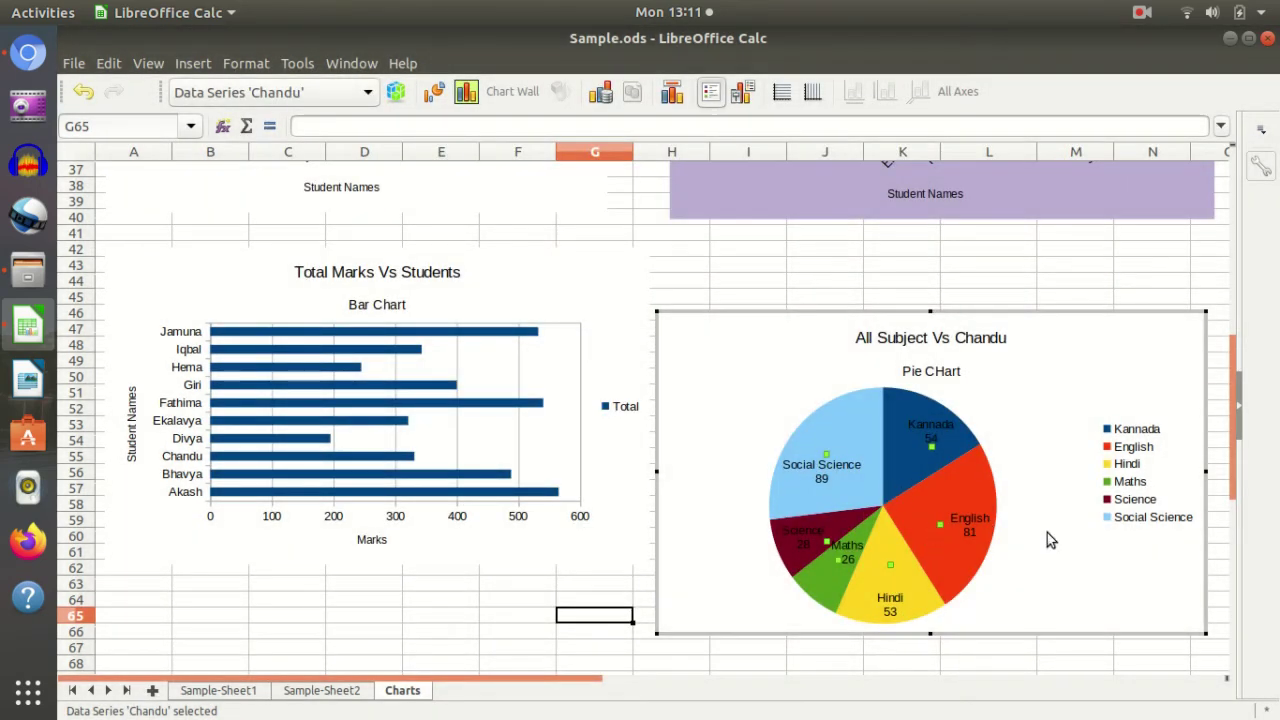
left_click(1033, 582)
left_click(866, 497)
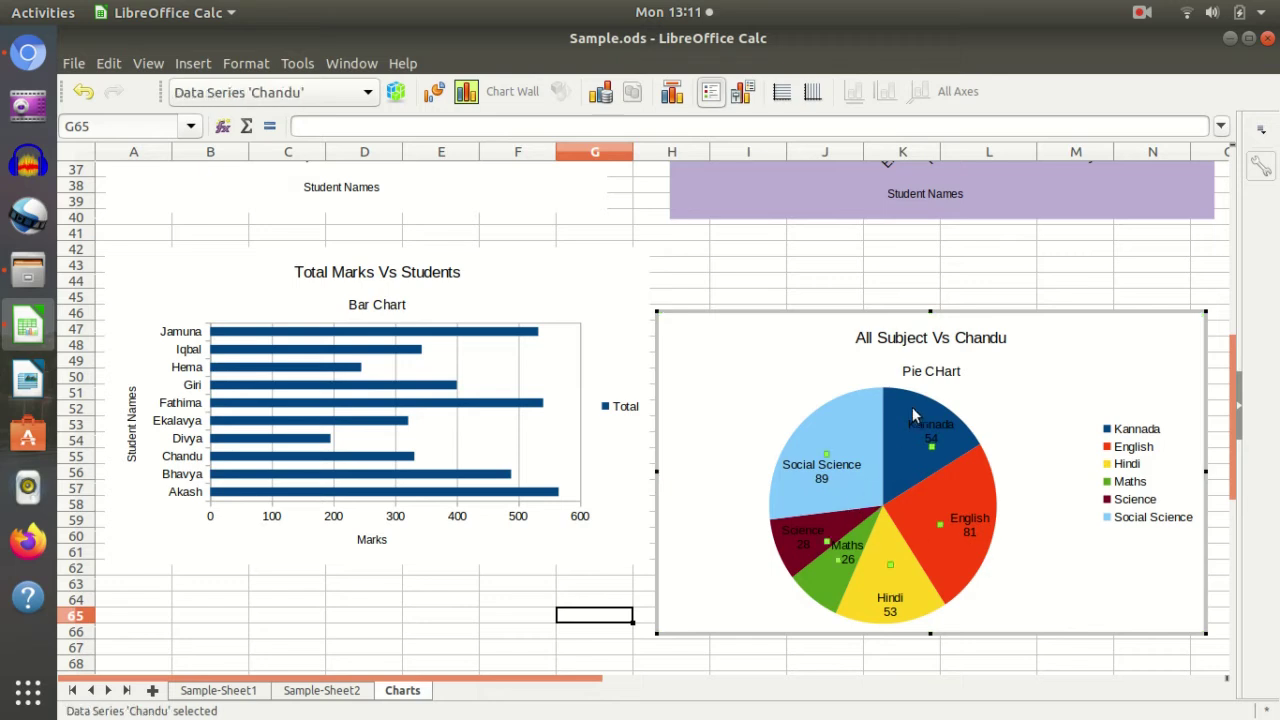
right_click(912, 467)
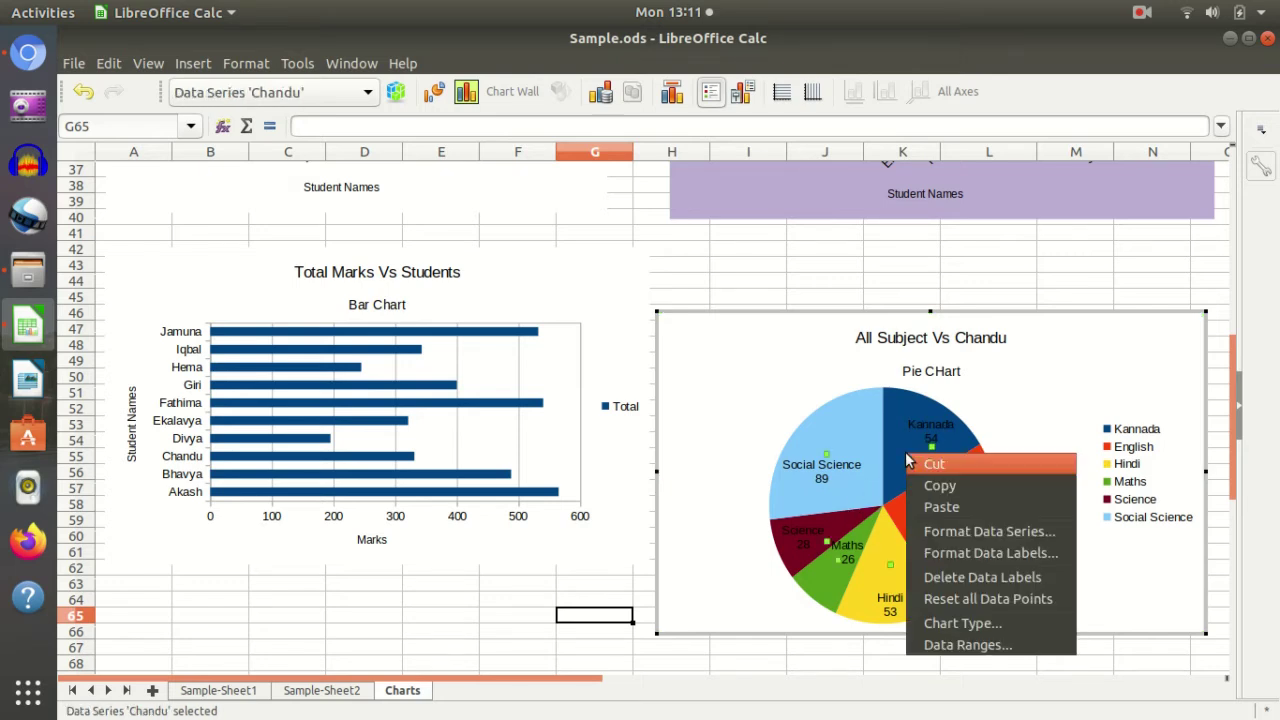
left_click(1013, 555)
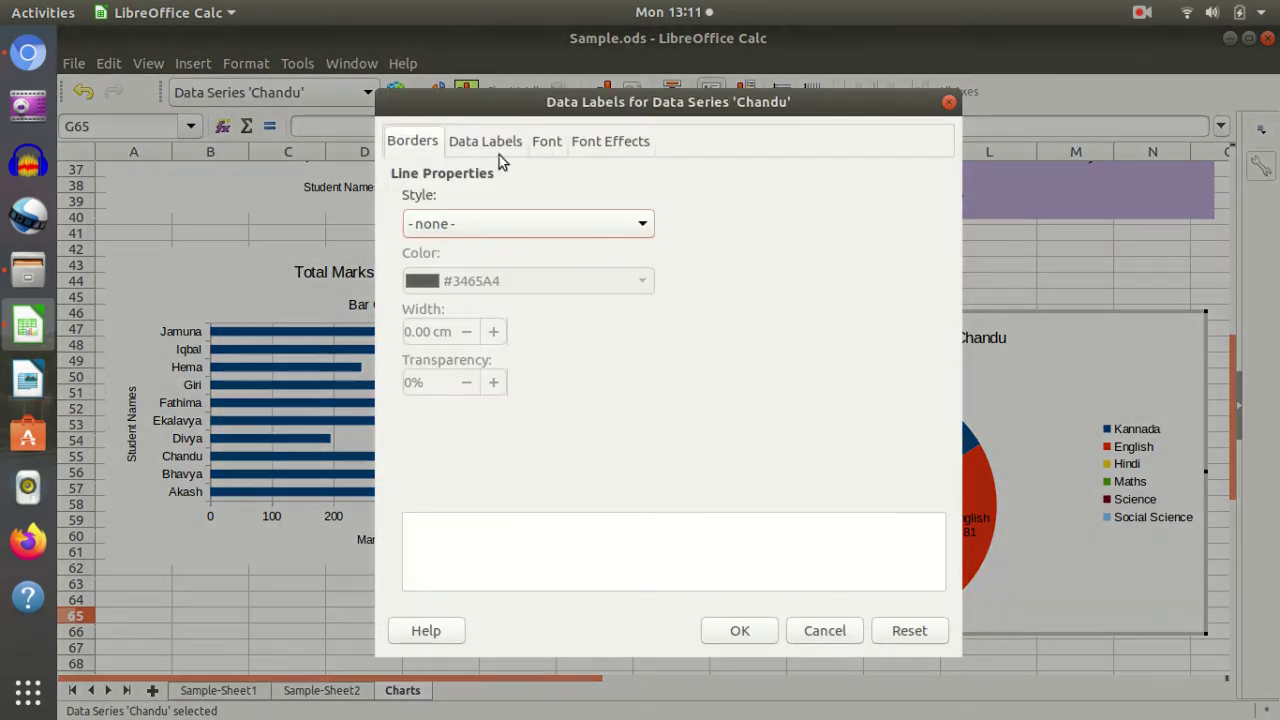
left_click(490, 145)
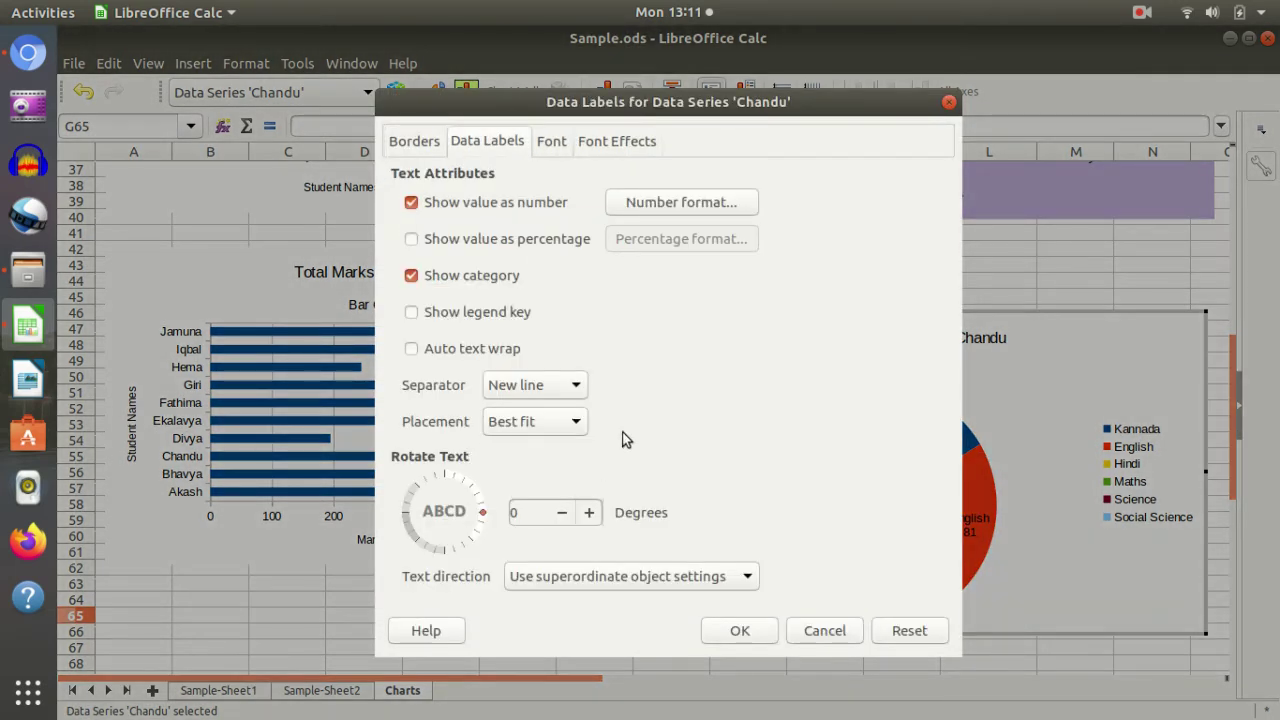
left_click(452, 243)
left_click(452, 243)
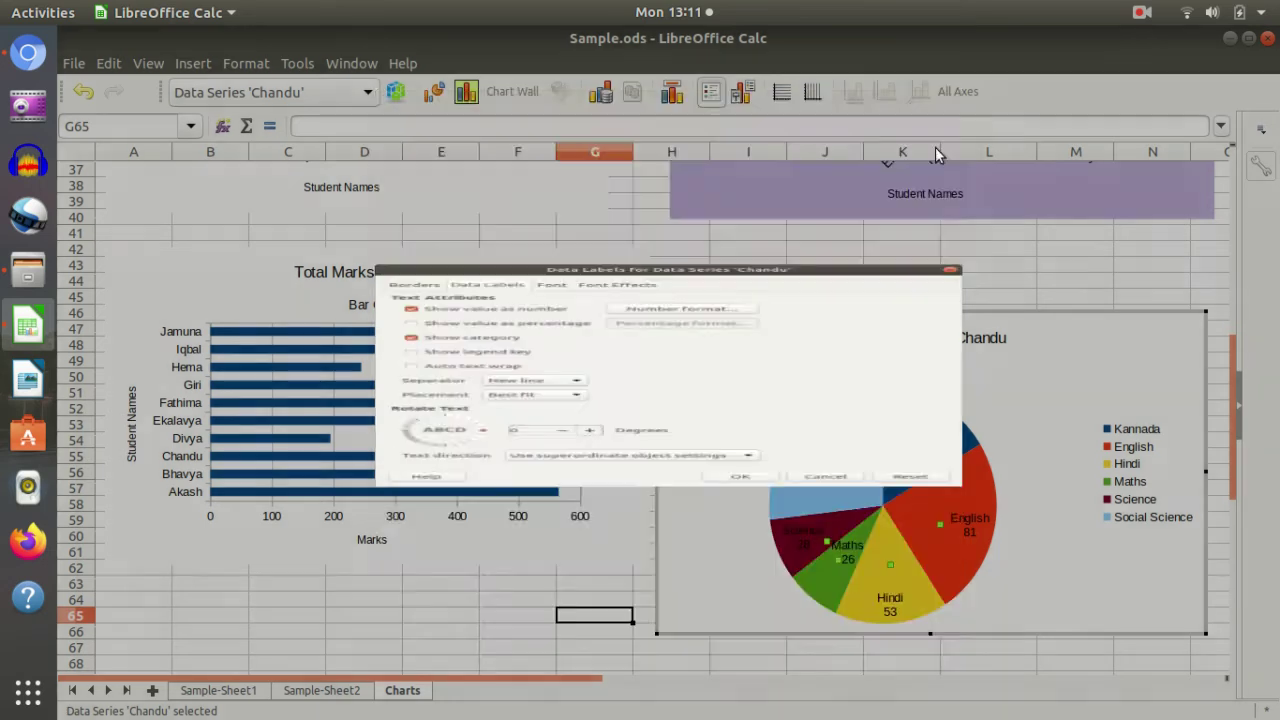
left_click(949, 102)
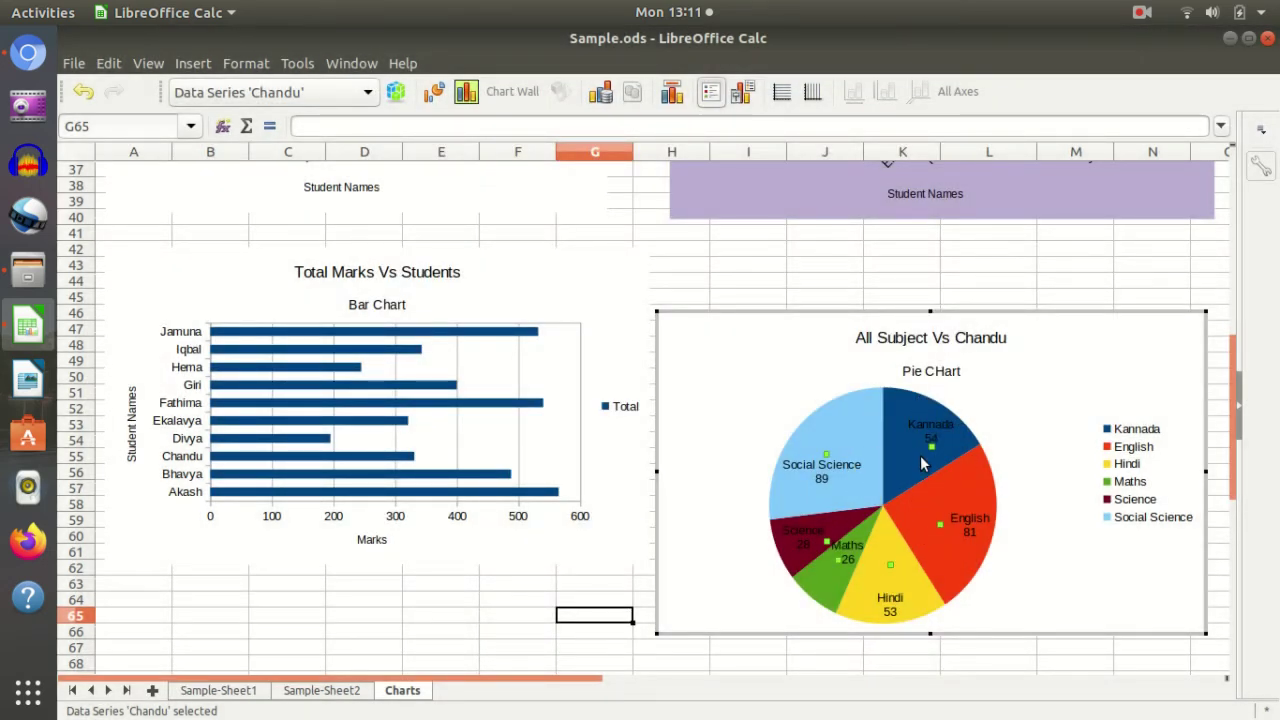
Review the pie series' area fill and transparency settings, then close them unchanged.
double_click(830, 450)
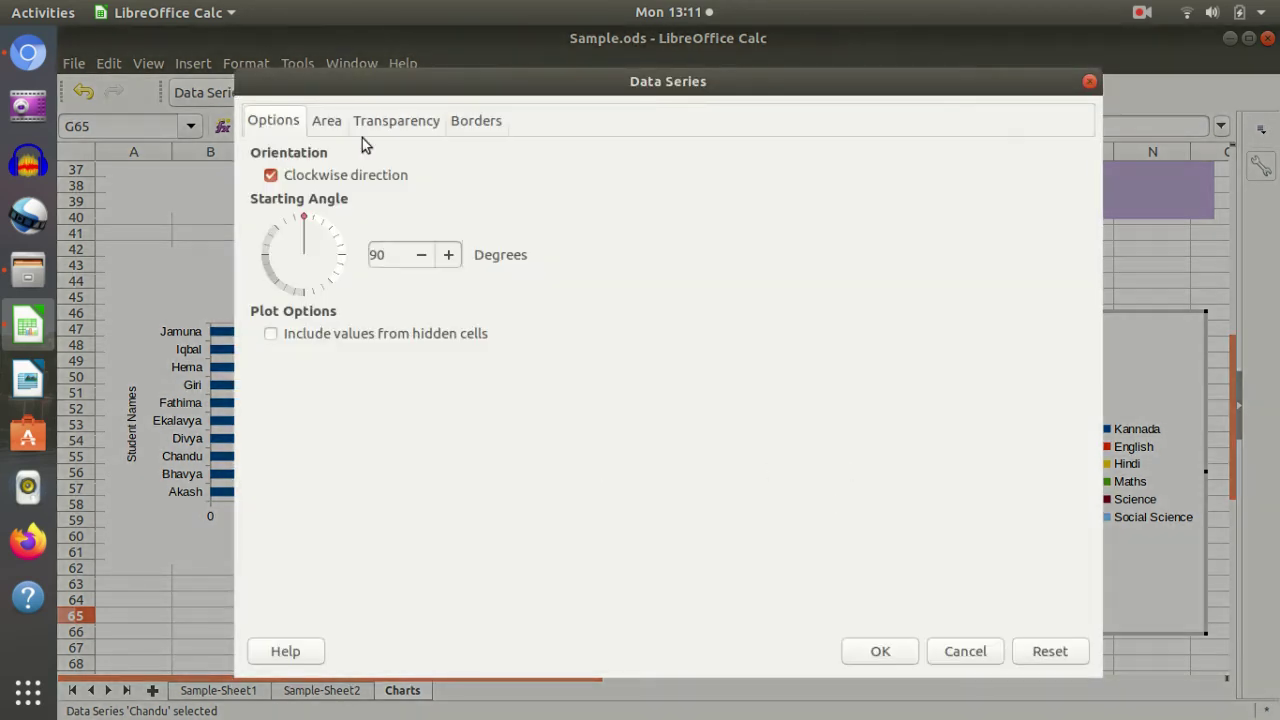
left_click(328, 122)
left_click(398, 121)
left_click(334, 124)
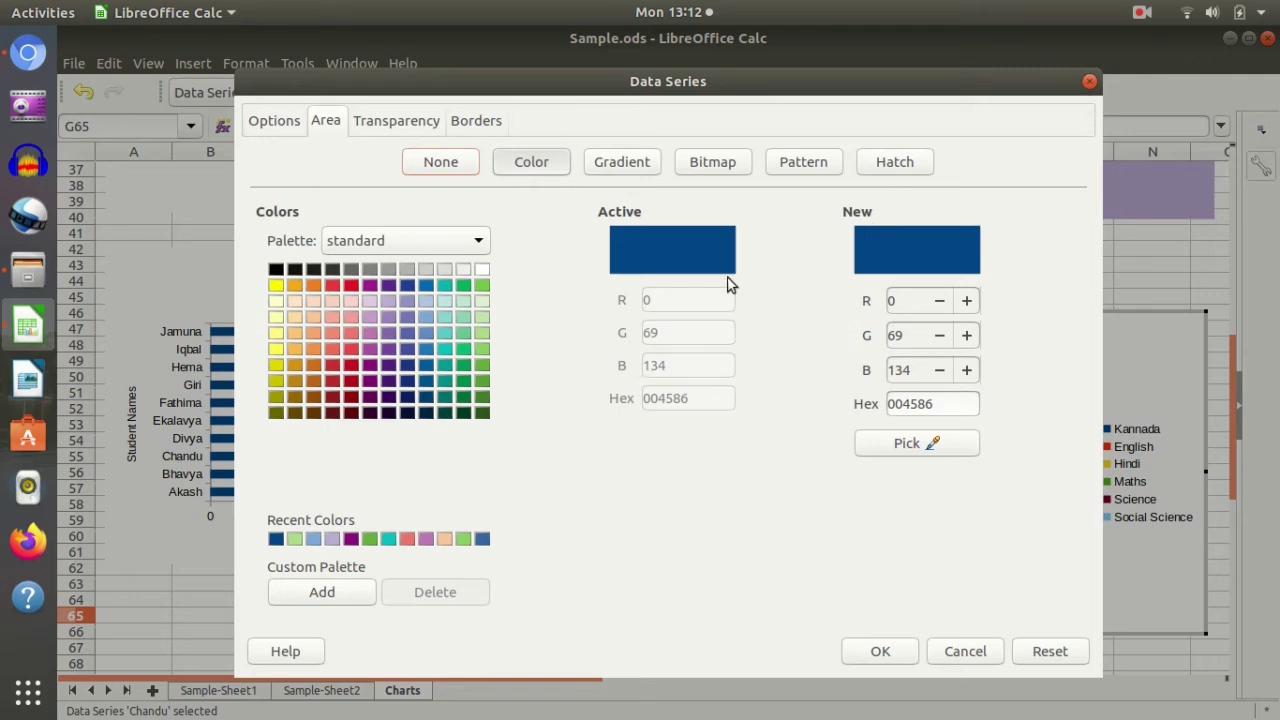
left_click(1090, 82)
Select the Pie CHart subtitle, then exit chart editing back to the cells.
left_click(1076, 556)
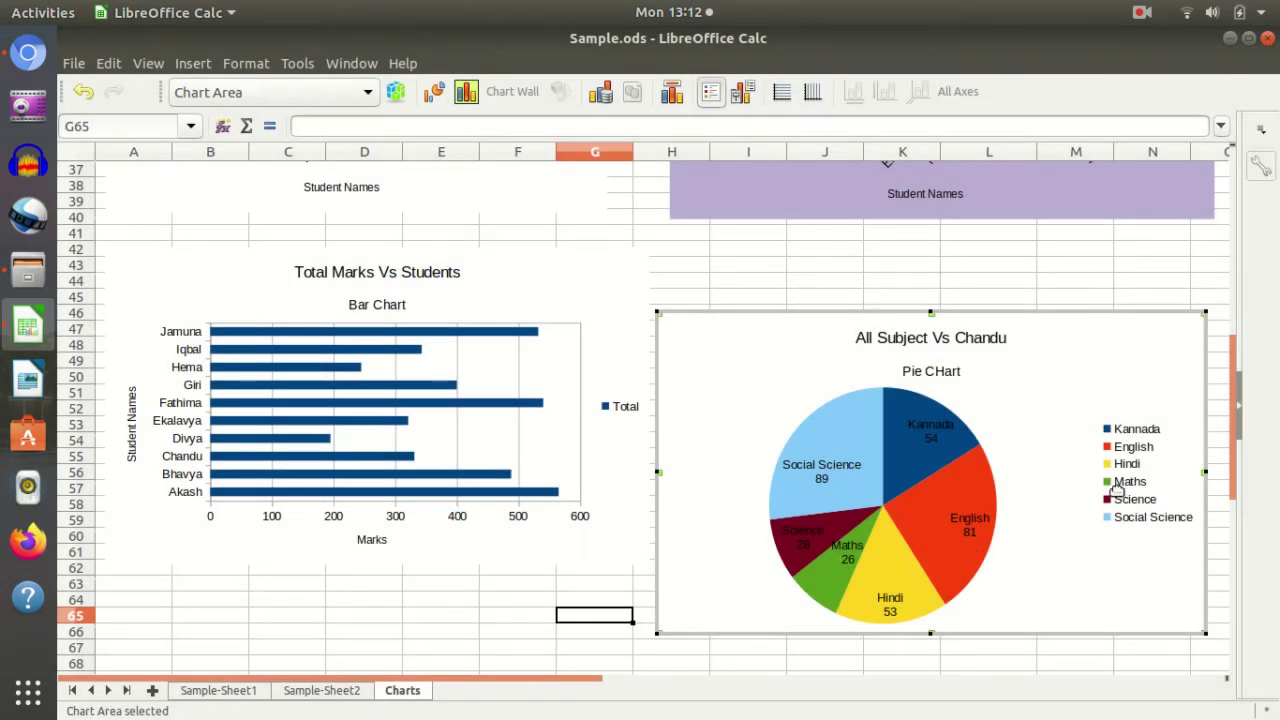
left_click(938, 373)
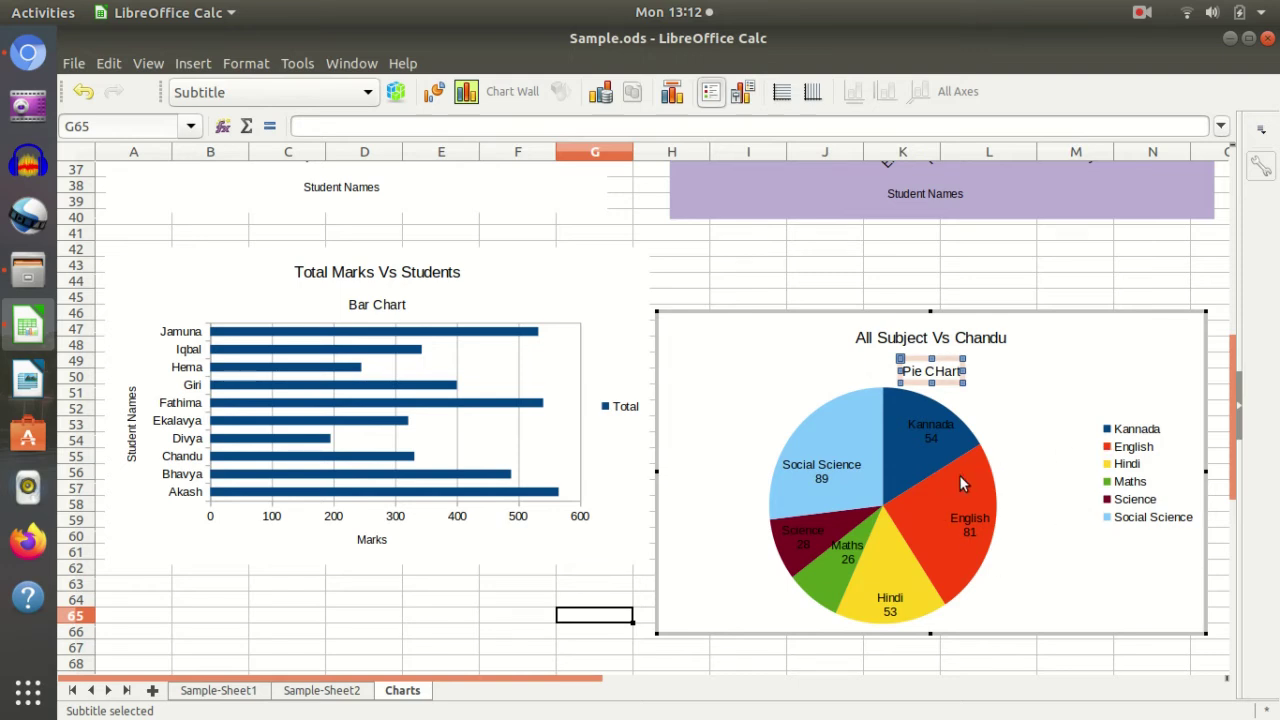
left_click(1078, 558)
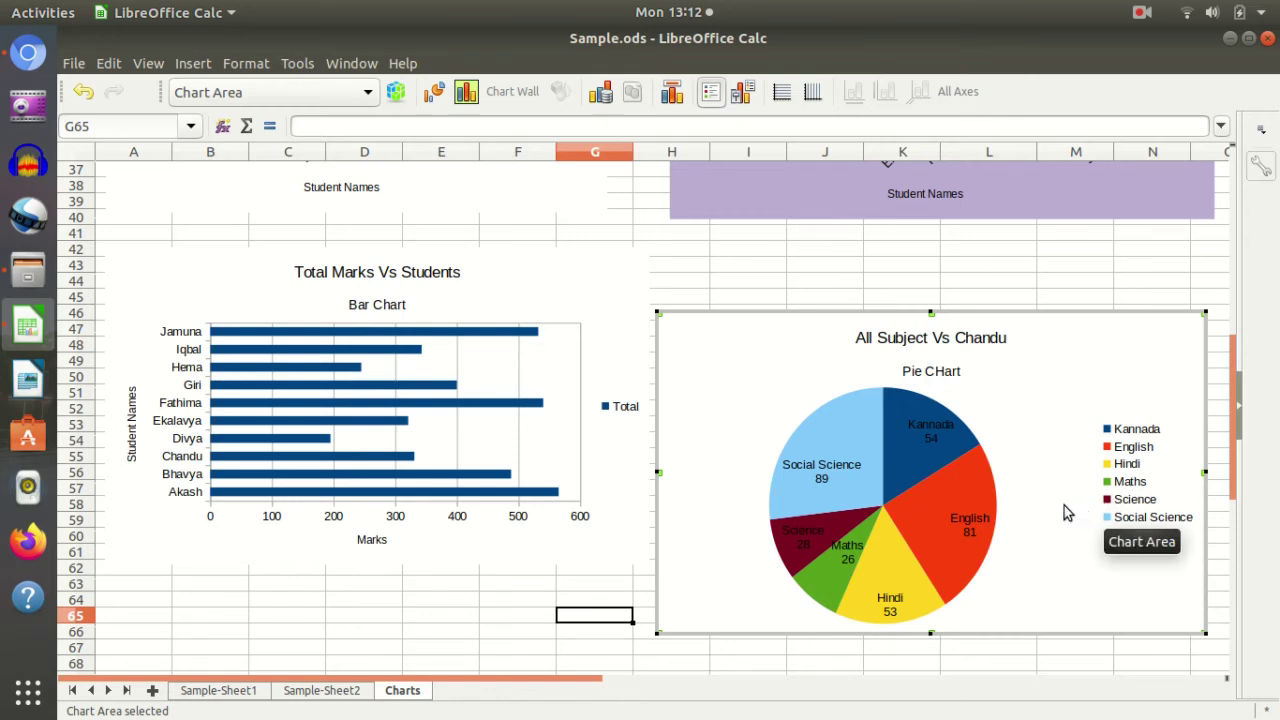
left_click(352, 647)
Select student names B3:B13 plus Maths and Science marks H3:I13 and insert a chart.
scroll(452, 523, "down", 7)
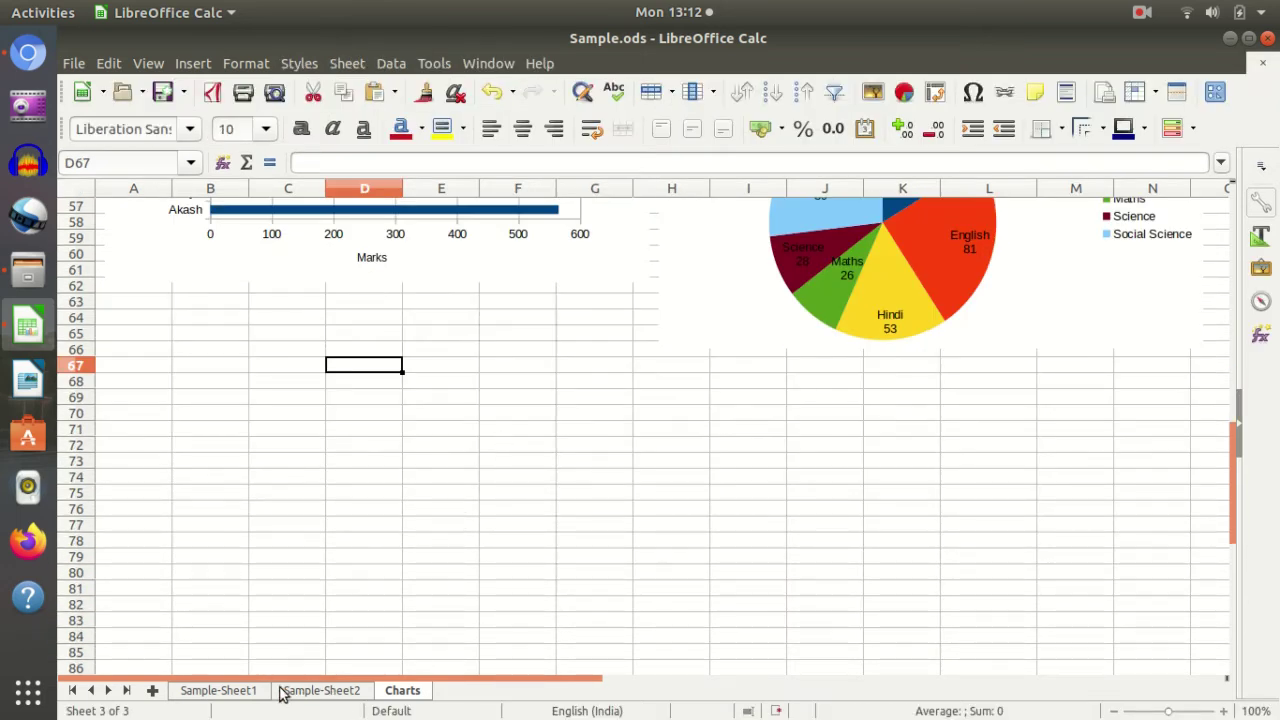
left_click(314, 692)
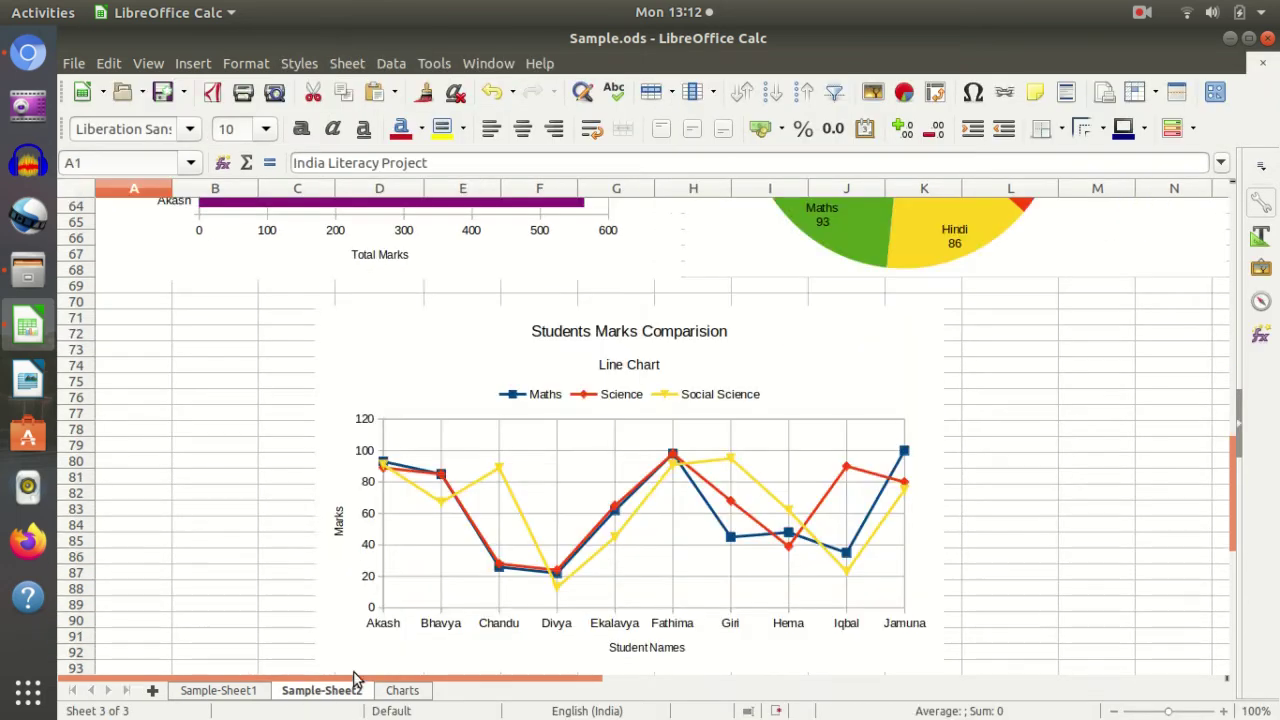
left_click(425, 690)
scroll(594, 517, "up", 6)
scroll(554, 506, "up", 6)
scroll(510, 463, "up", 7)
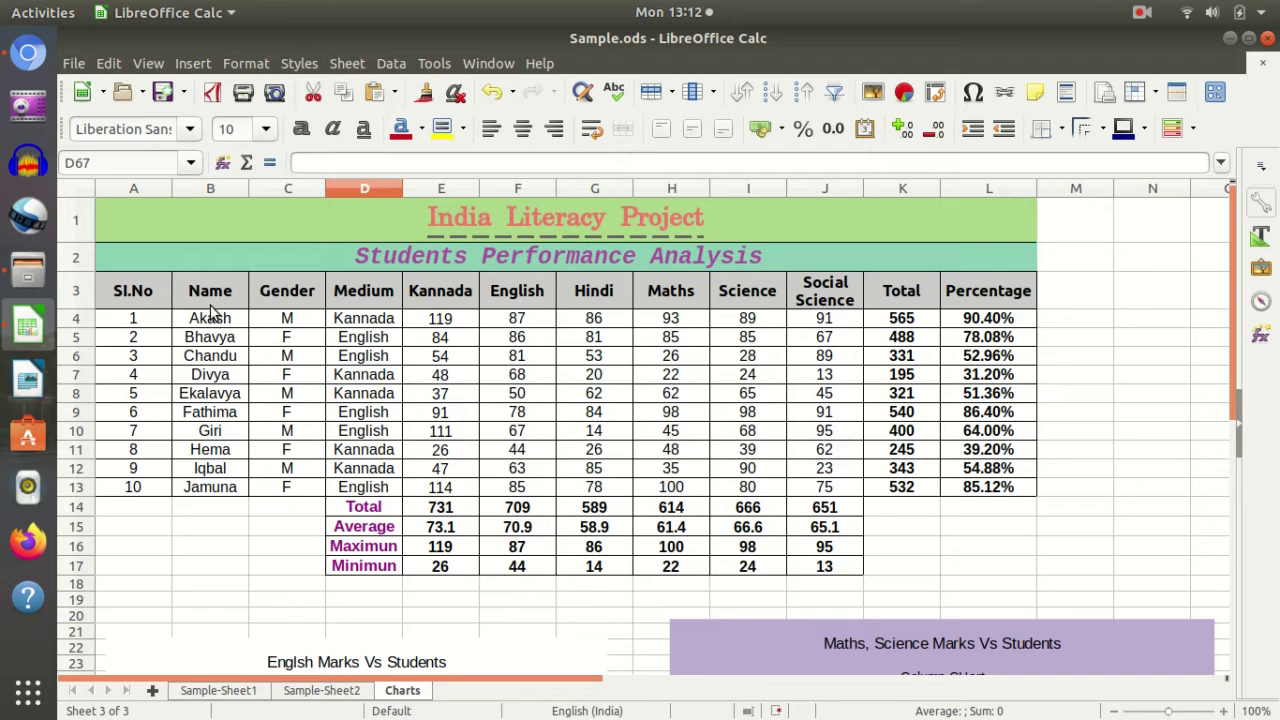
left_click_drag(211, 298, 215, 488)
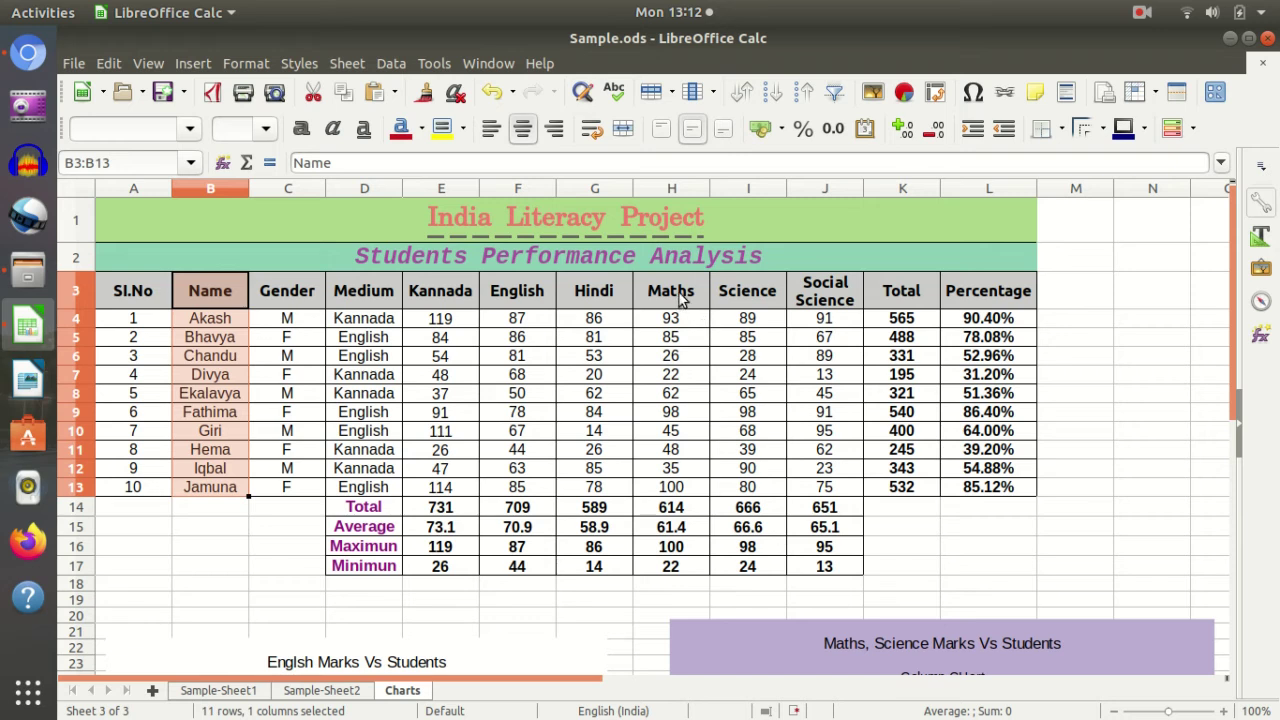
left_click_drag(682, 298, 739, 492)
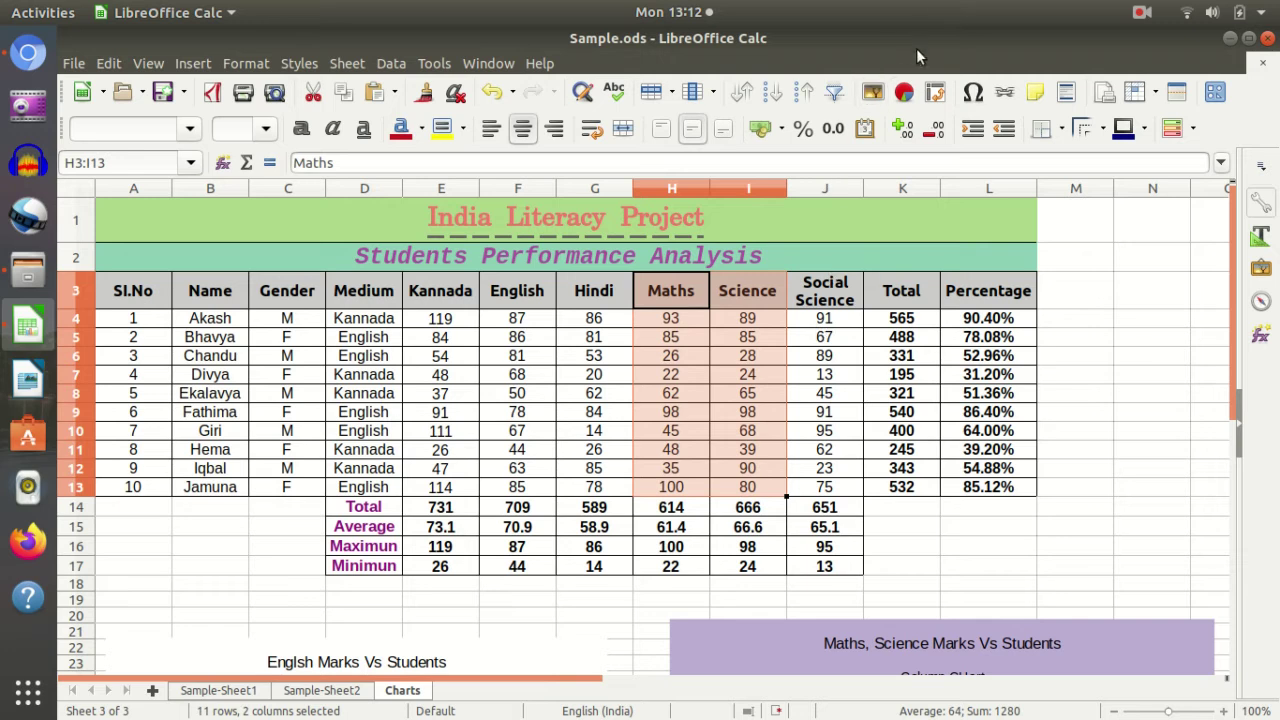
left_click(903, 91)
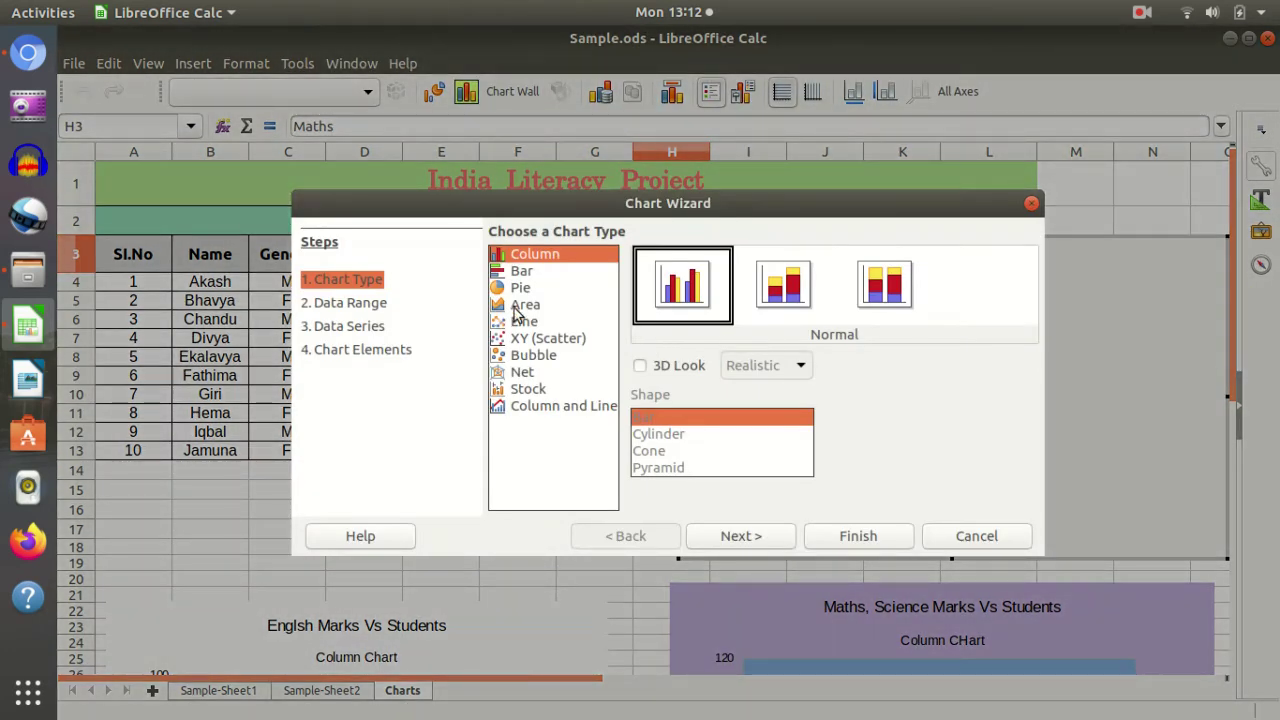
Choose Line > Points and Lines and review the Maths and Science series ranges.
left_click(530, 321)
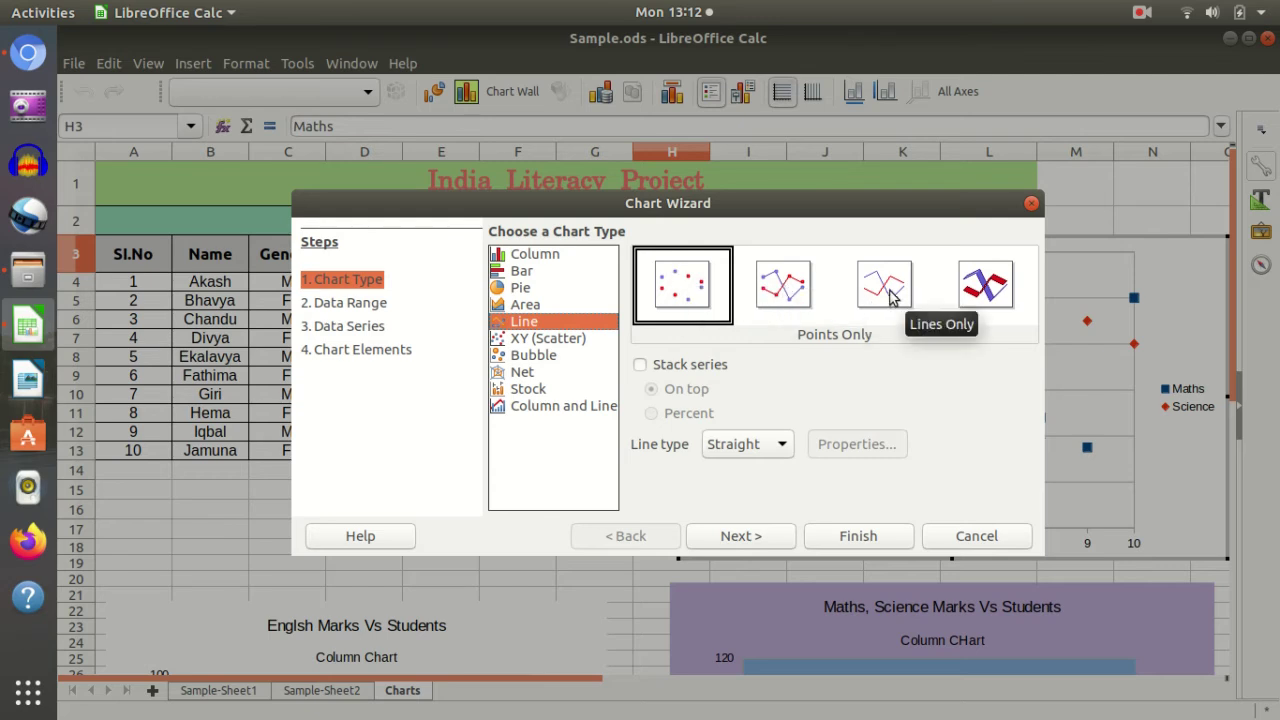
left_click(785, 286)
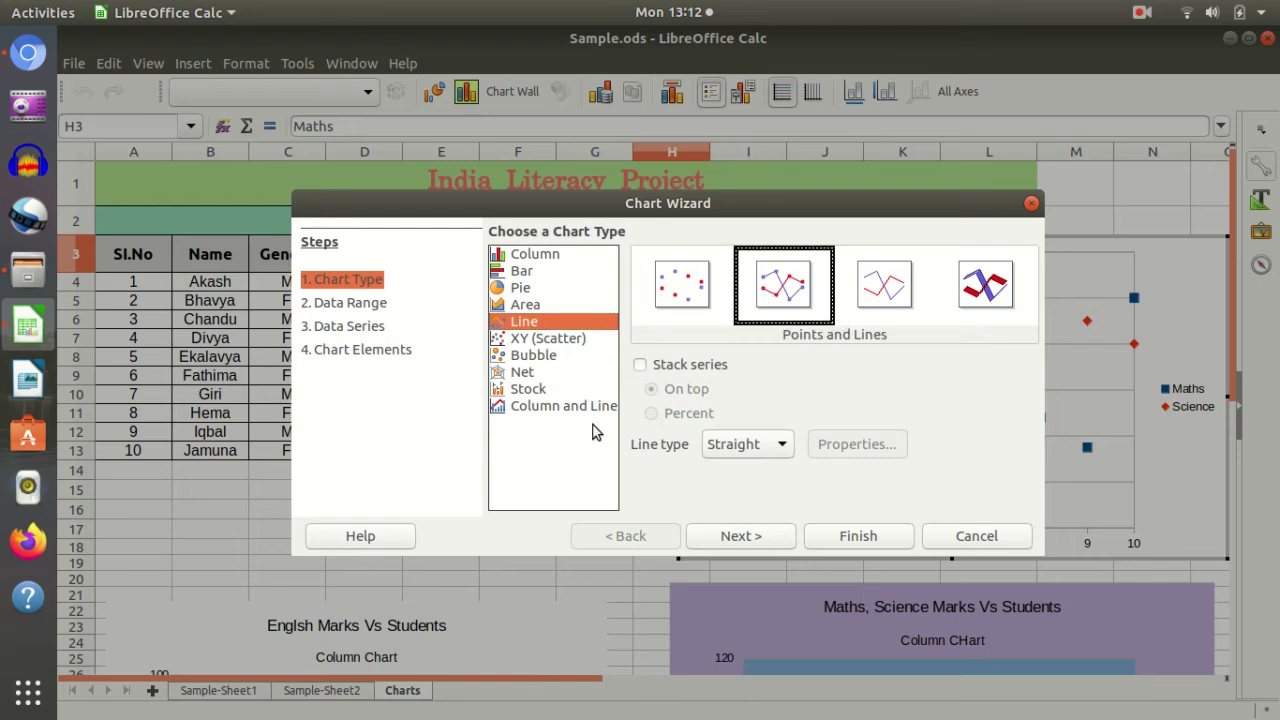
left_click(731, 540)
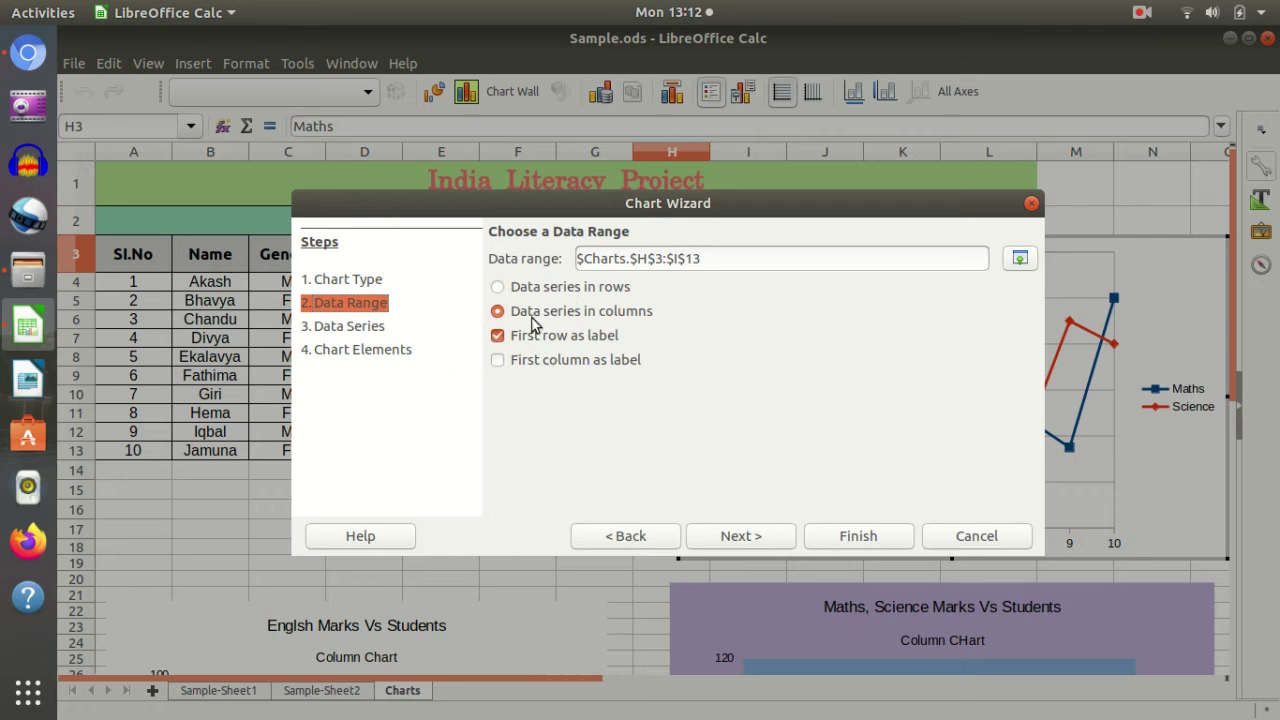
left_click(733, 540)
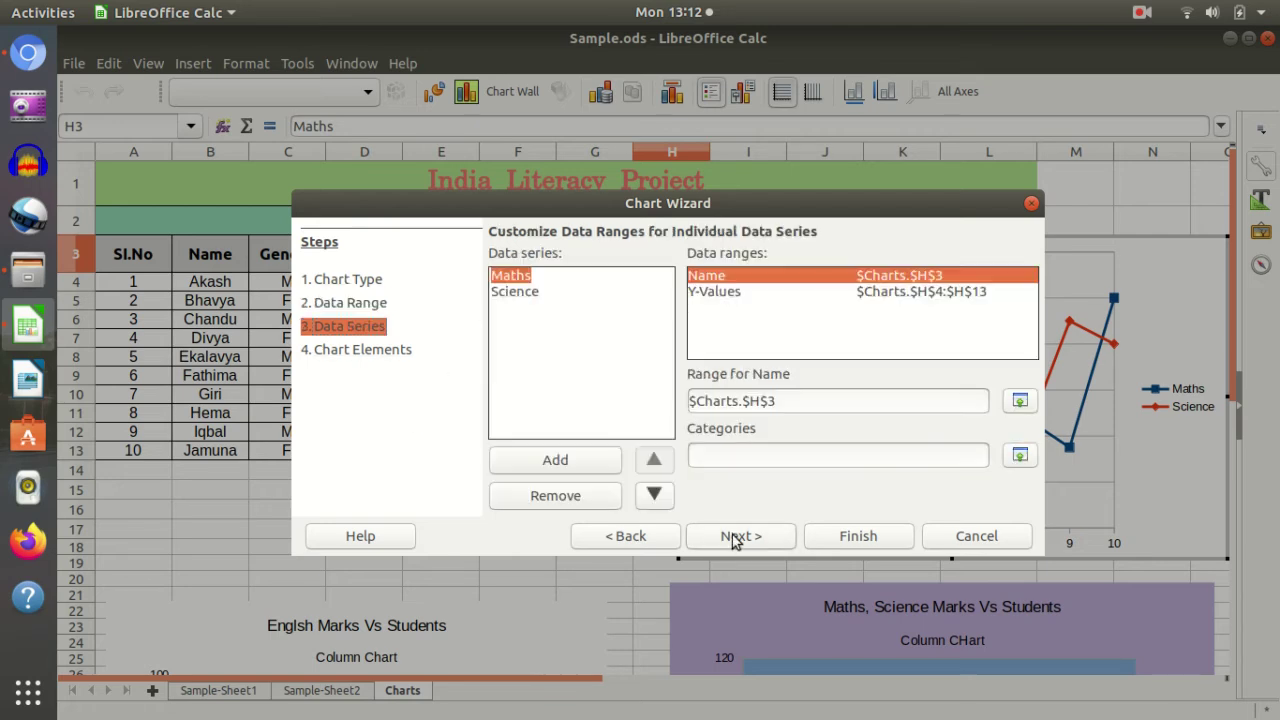
left_click(709, 283)
left_click(499, 292)
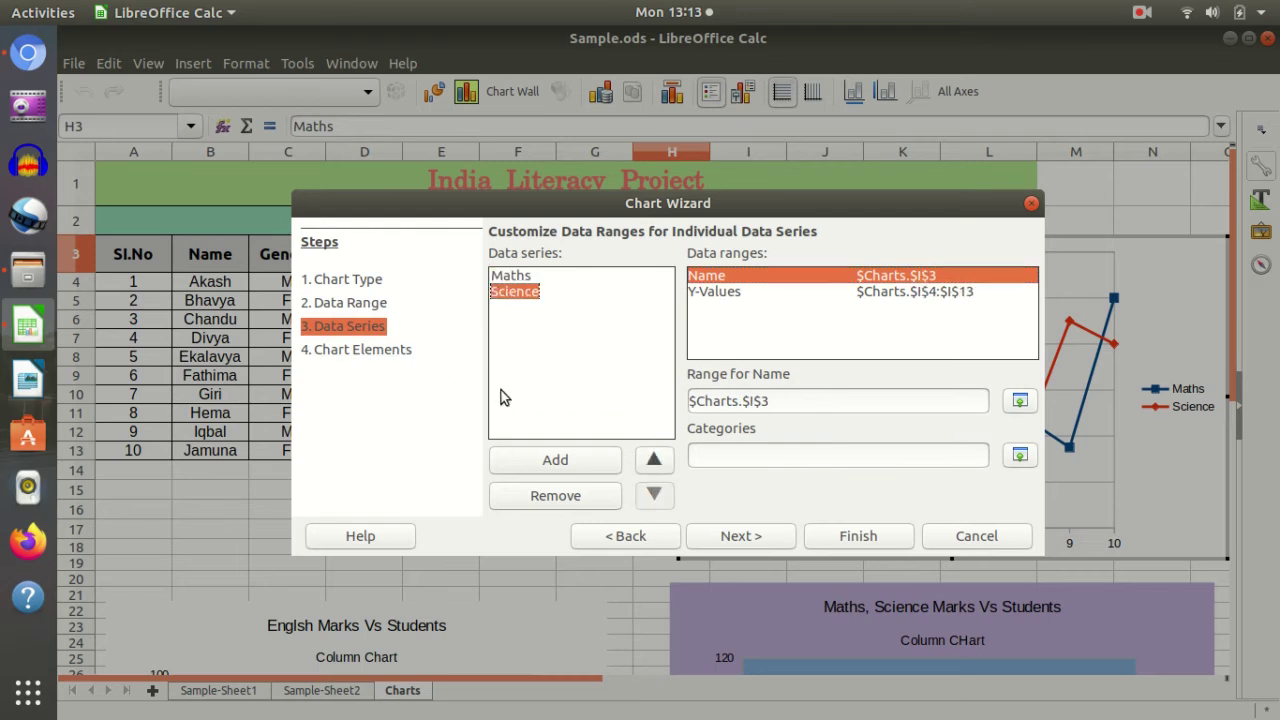
left_click(739, 537)
type("Maths, Science Marks V")
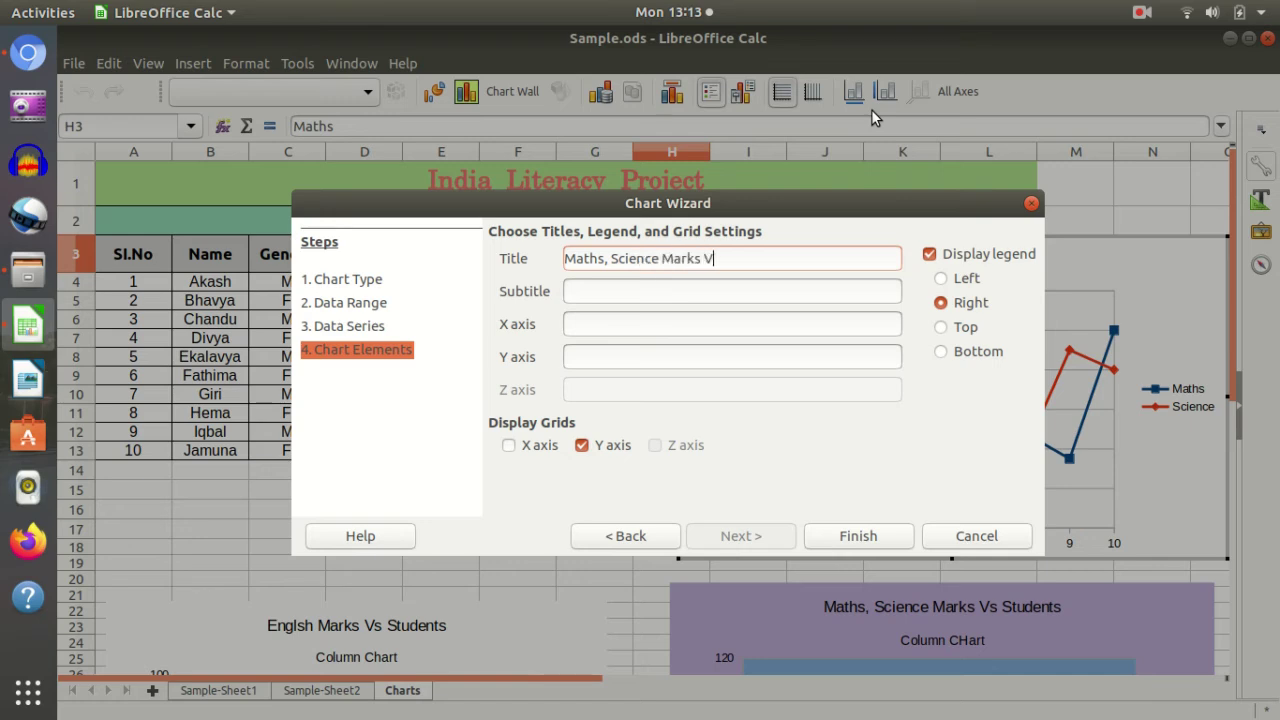
Title it 'Maths, Science Marks Vs Students', axes Student Names and Marks, legend Top, and finish.
type("s Studen")
type("ts")
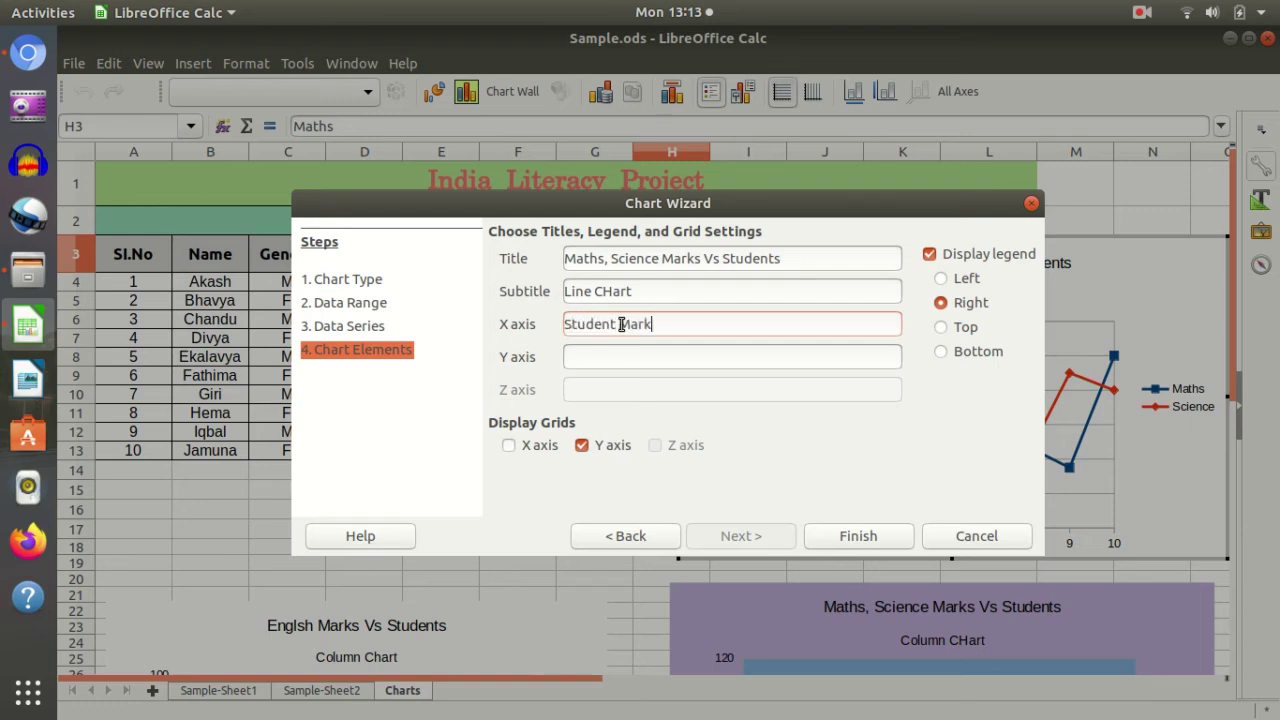
type("ame")
type("ks")
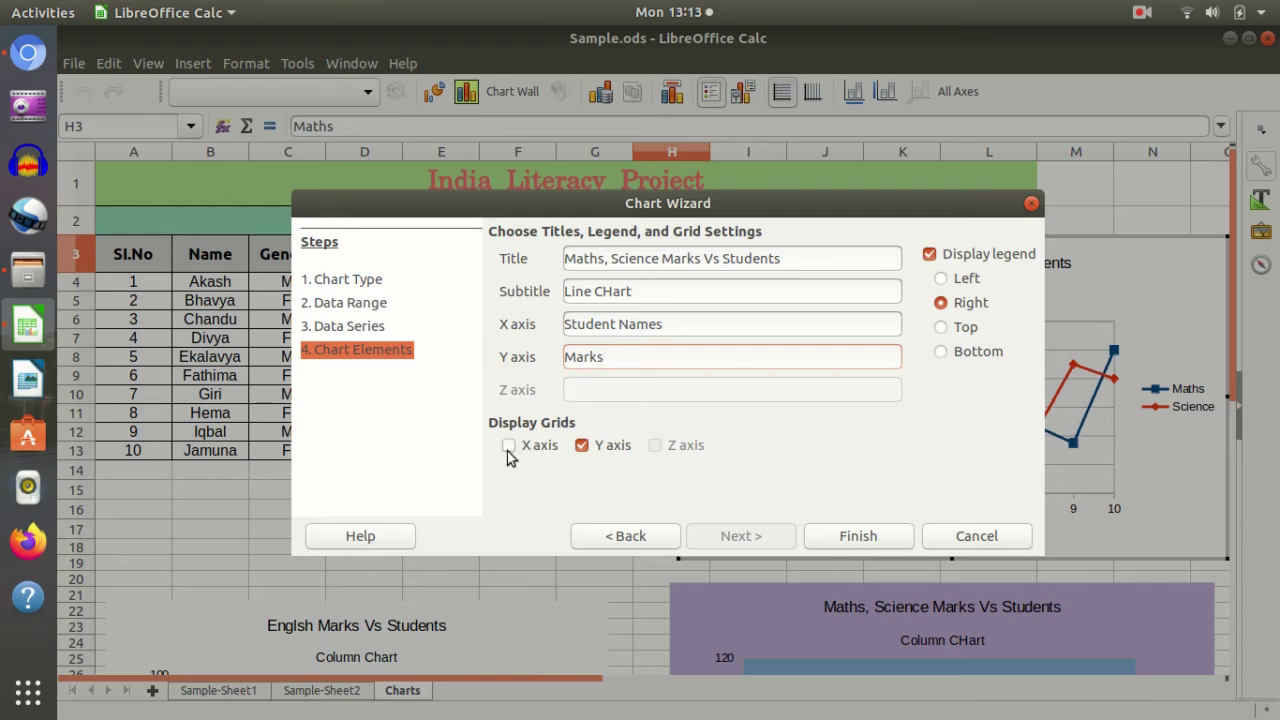
left_click(941, 328)
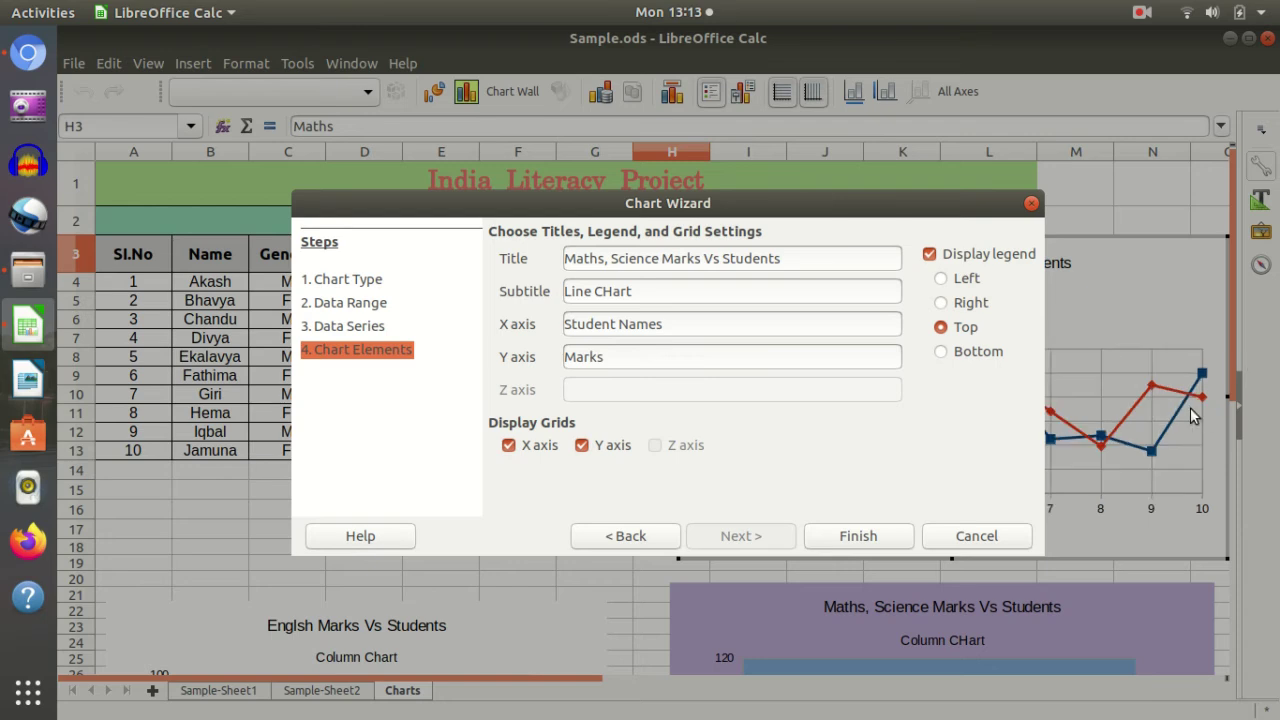
left_click(857, 537)
left_click(769, 292)
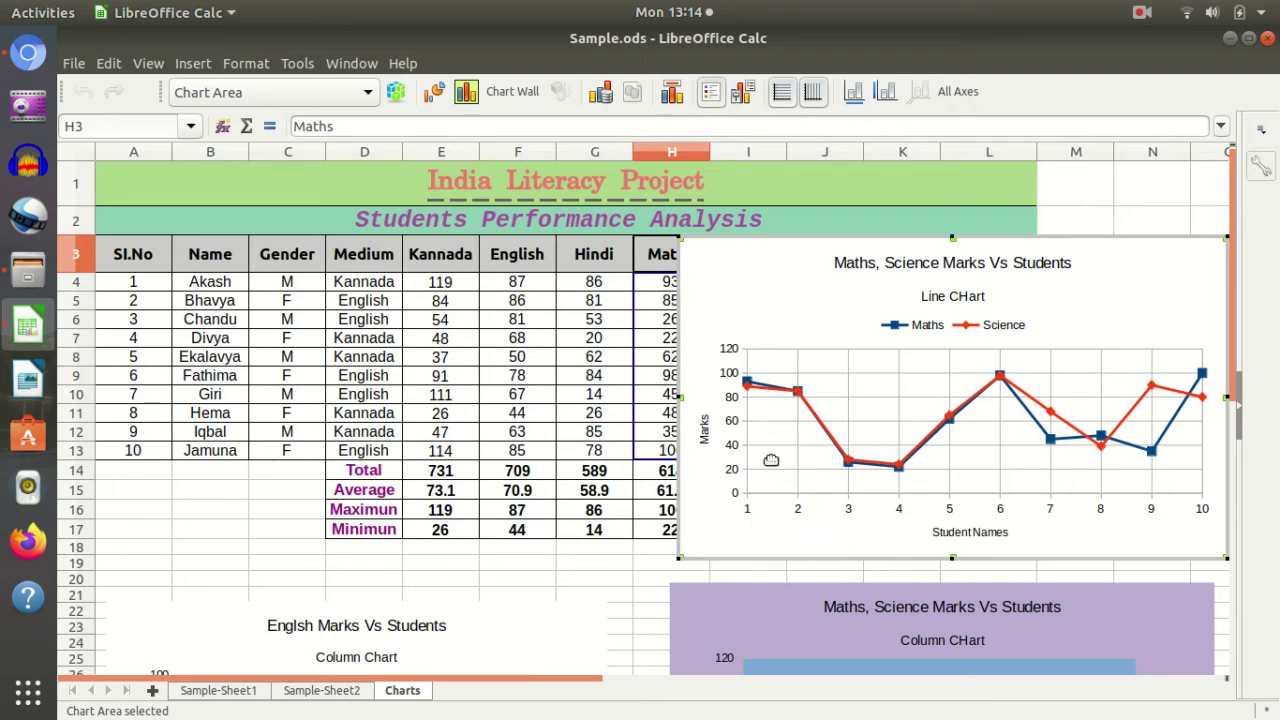
Drag the Maths, Science line chart below the bar and pie charts, to about rows 69–89.
left_click(548, 581)
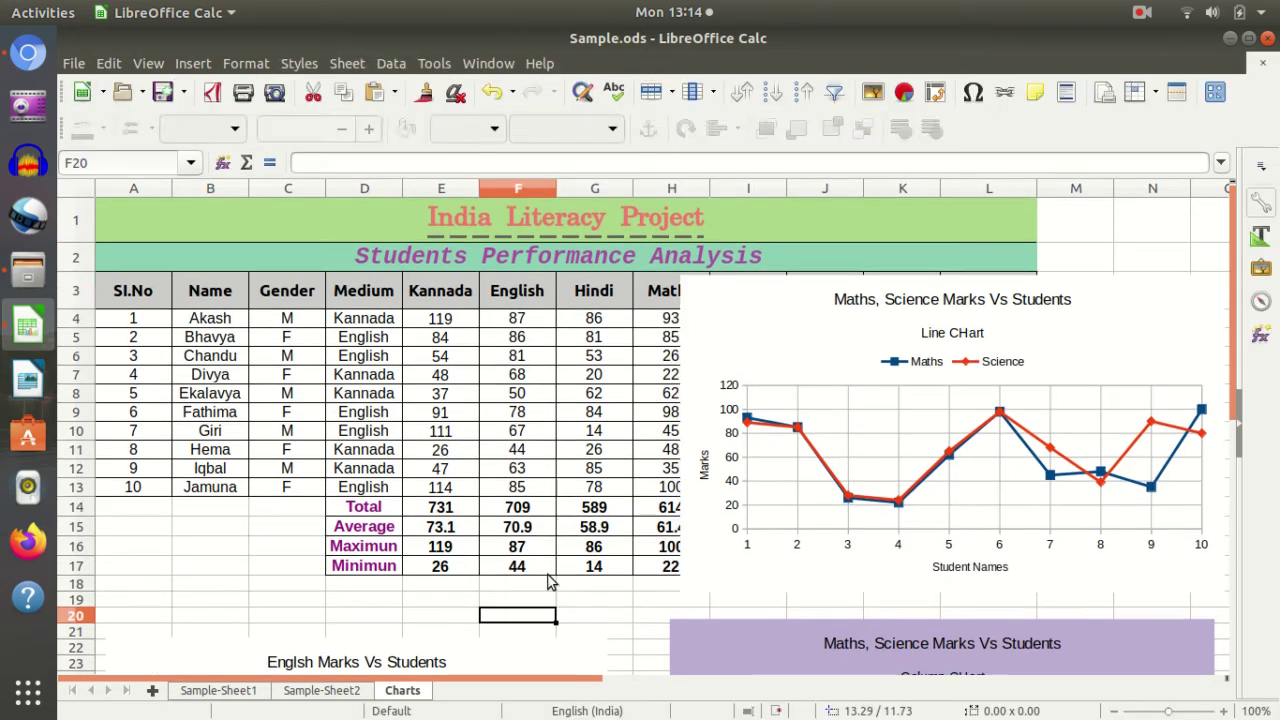
left_click(770, 338)
left_click(321, 690)
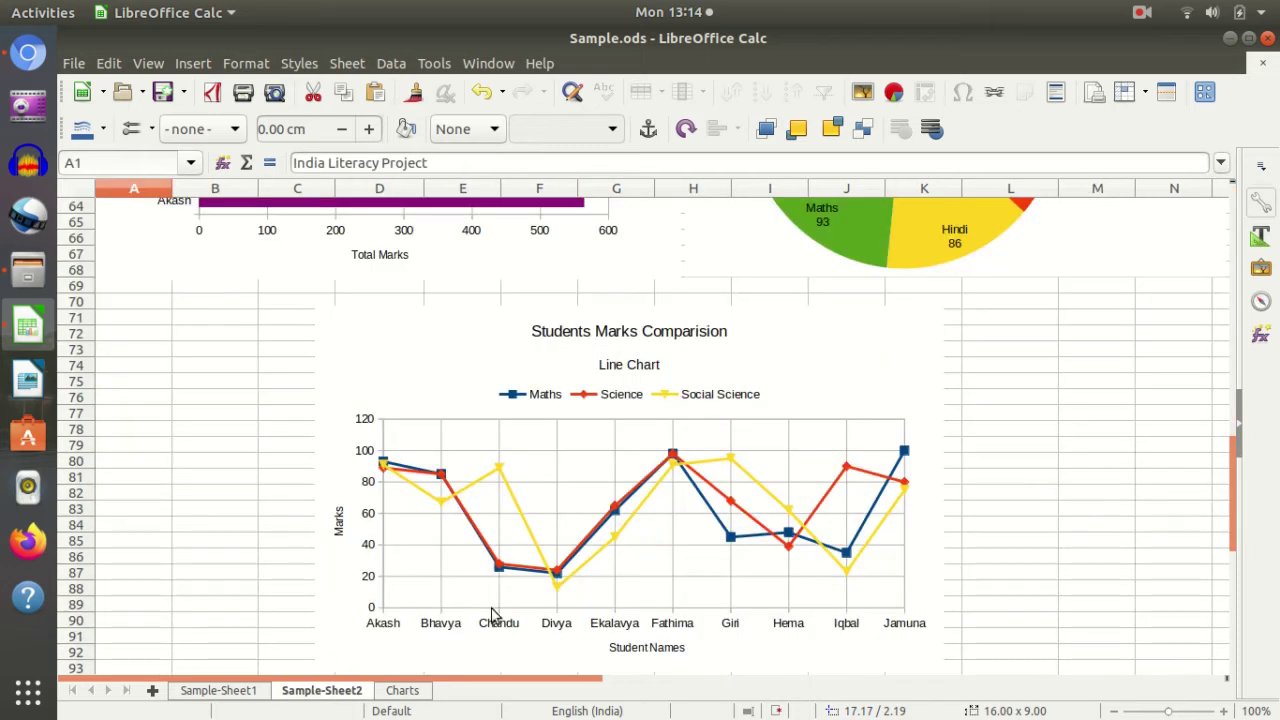
left_click(402, 690)
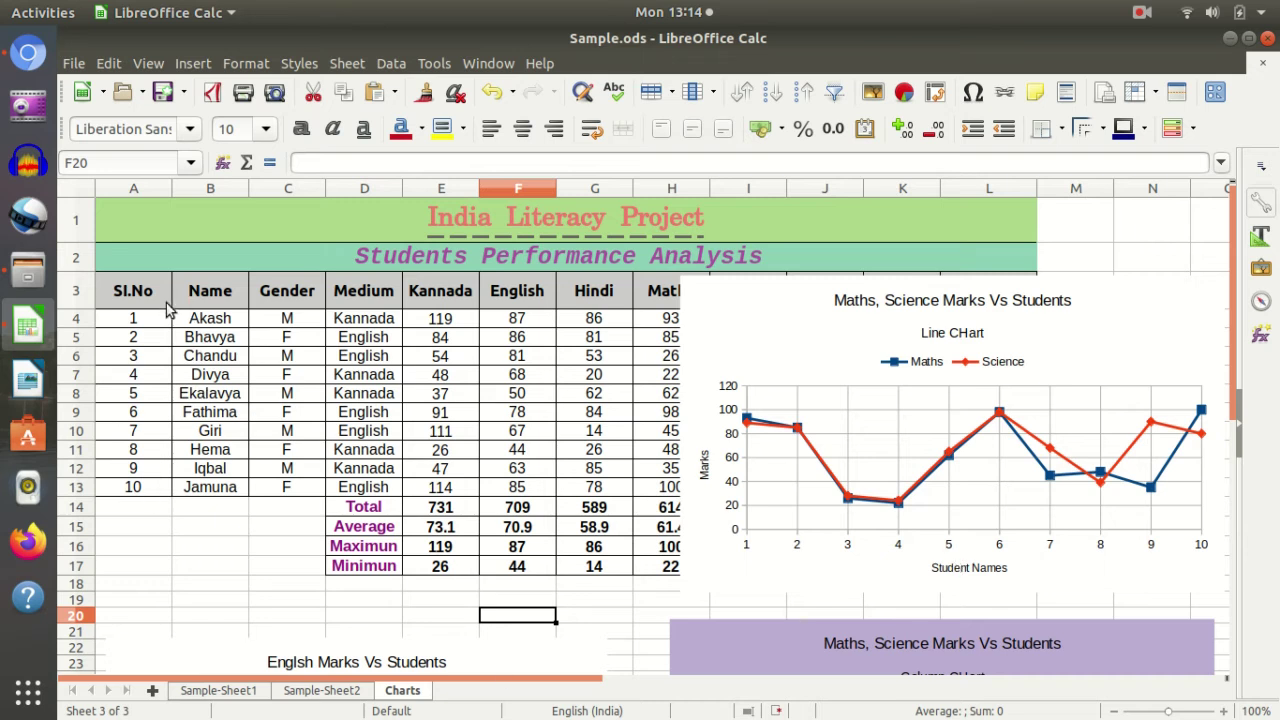
left_click(788, 328)
left_click(595, 616)
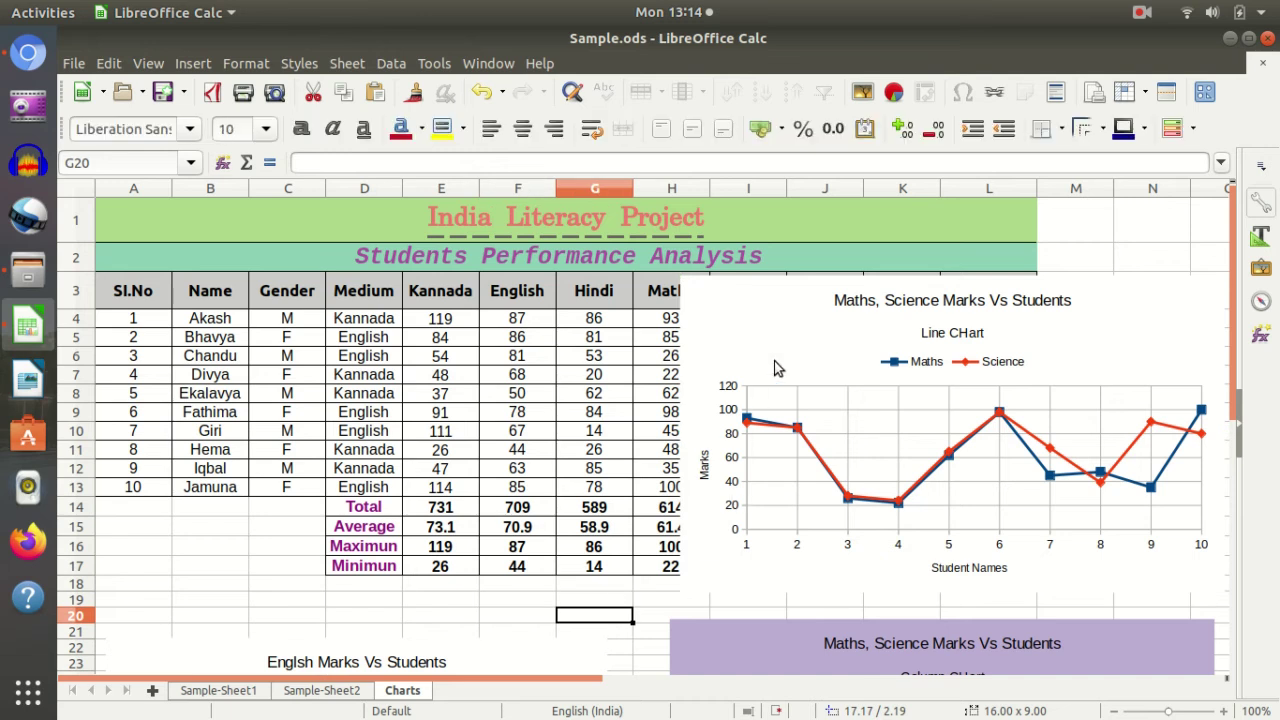
left_click(749, 347)
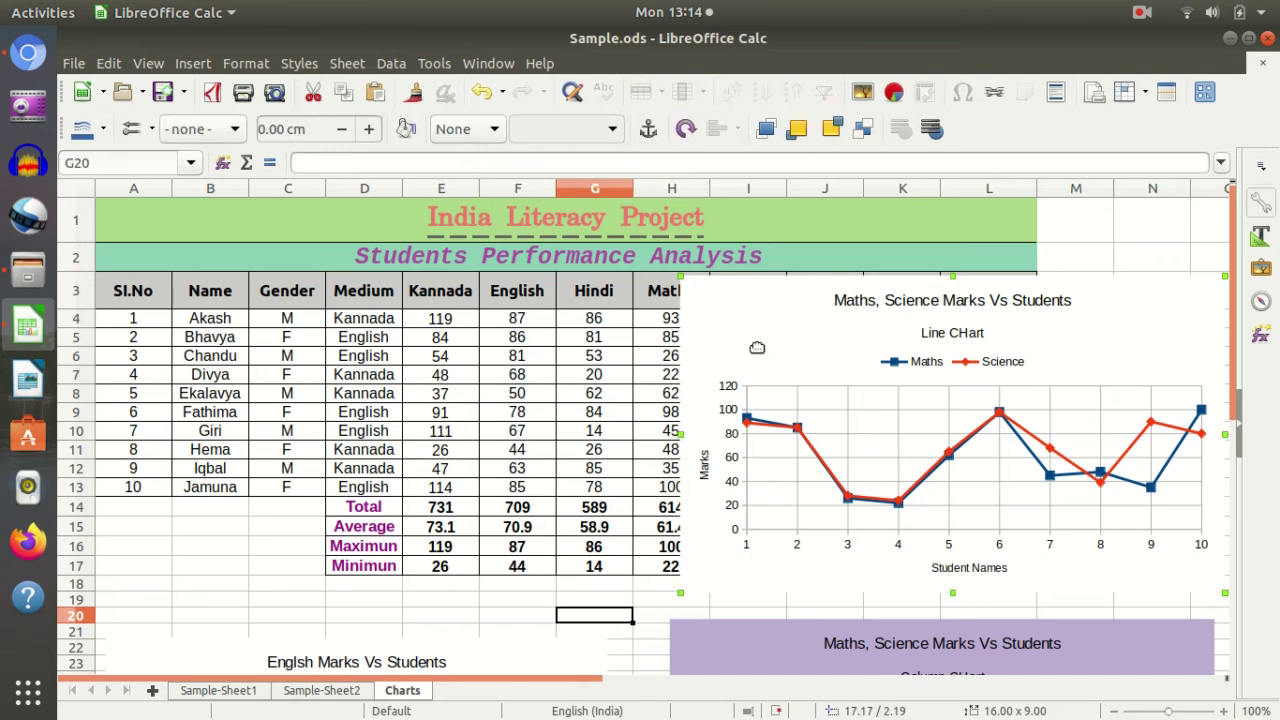
mouse_move(697, 375)
left_mouse_down()
mouse_move(654, 443)
mouse_move(571, 423)
left_mouse_up()
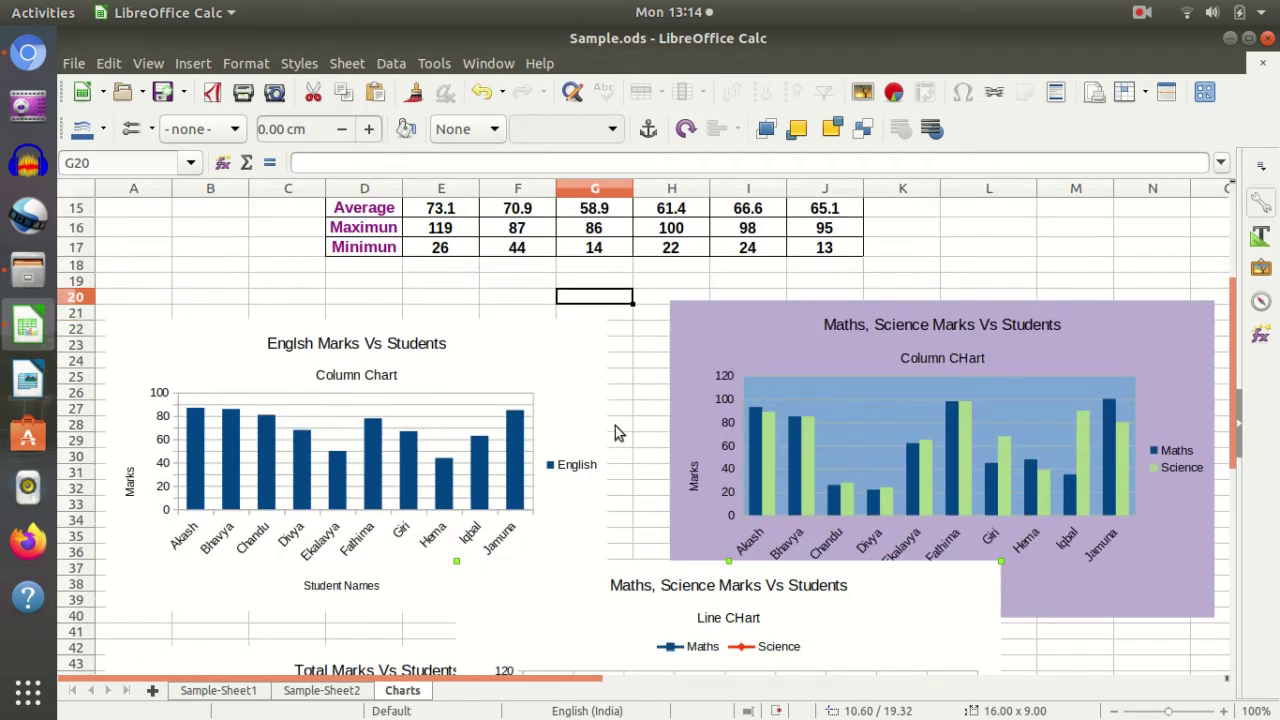
mouse_move(571, 423)
left_mouse_down()
mouse_move(624, 470)
mouse_move(605, 383)
left_mouse_up()
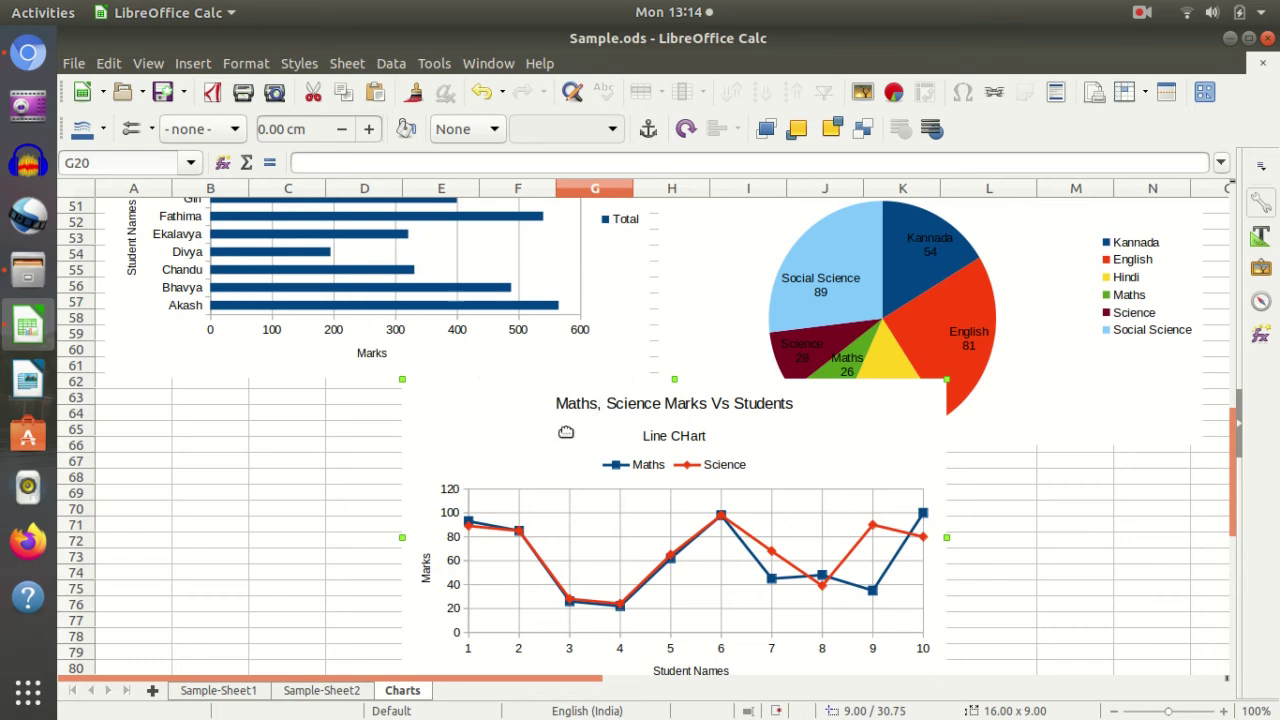
left_click_drag(605, 383, 640, 323)
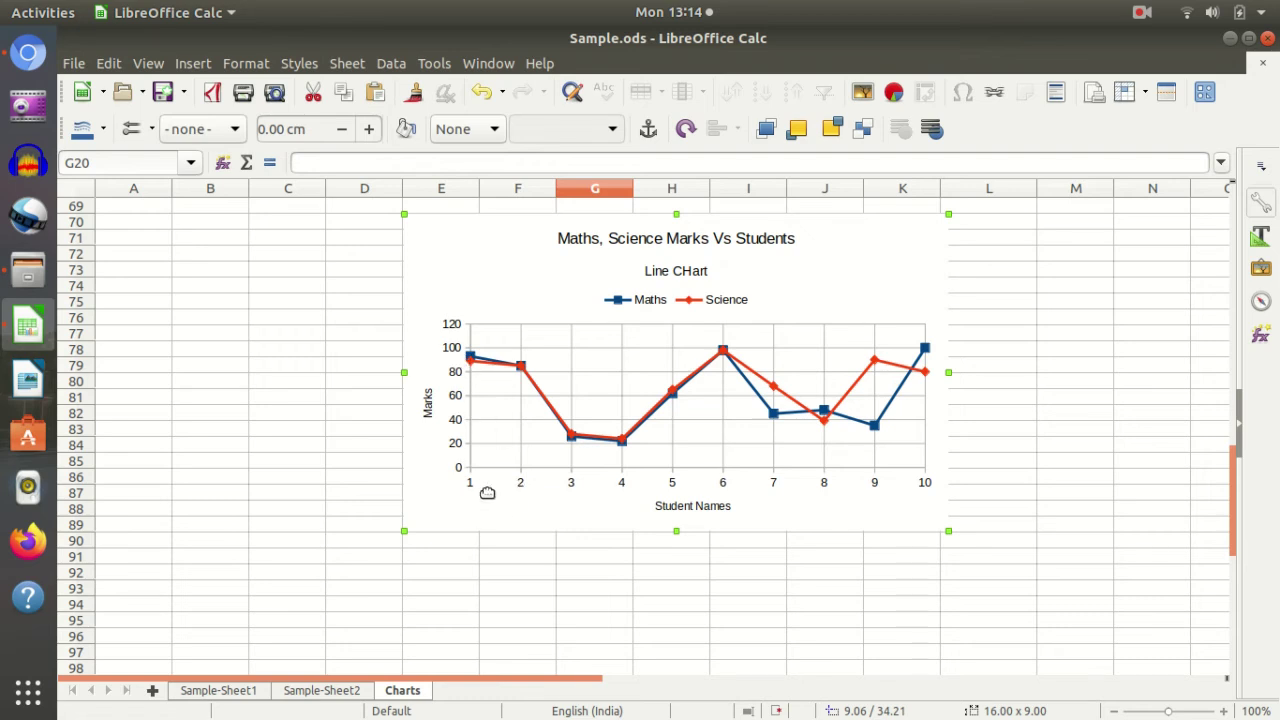
scroll(308, 340, "up", 16)
scroll(306, 334, "up", 6)
scroll(160, 320, "up", 1)
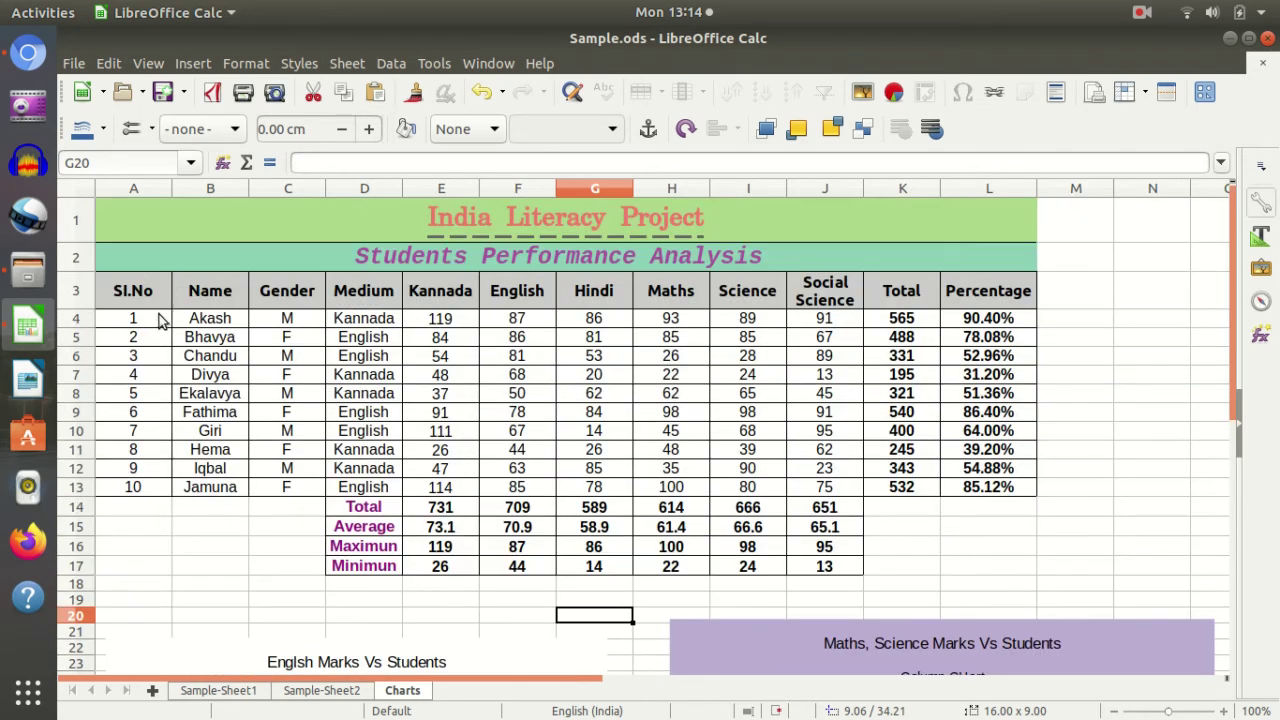
scroll(370, 465, "down", 8)
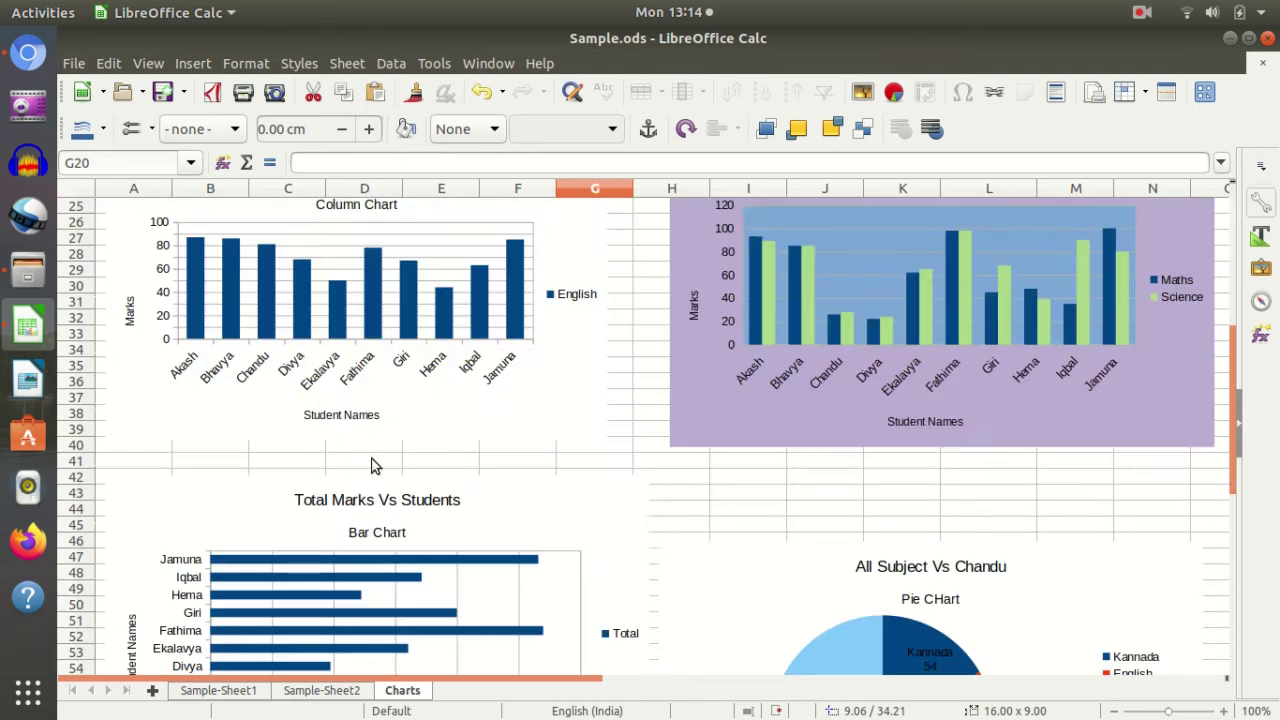
scroll(370, 465, "down", 10)
scroll(514, 483, "down", 6)
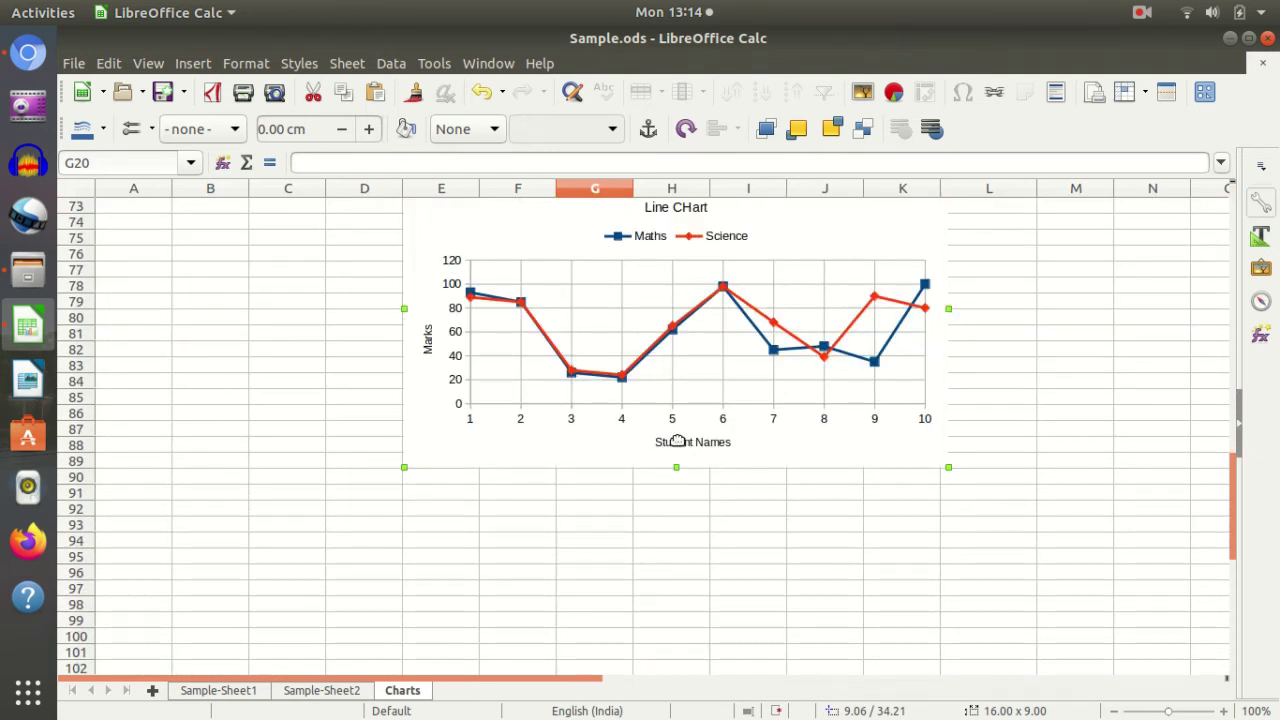
scroll(647, 495, "up", 8)
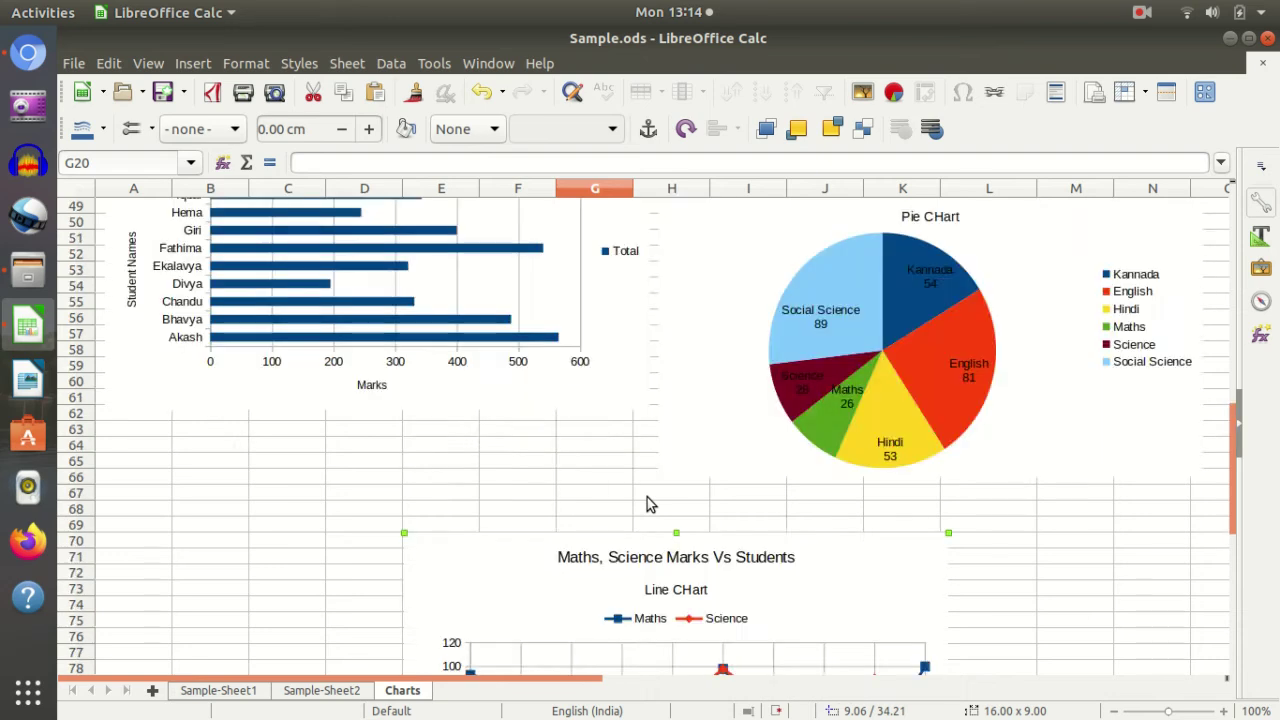
scroll(652, 490, "up", 8)
scroll(657, 485, "up", 8)
scroll(658, 486, "down", 12)
scroll(657, 486, "down", 8)
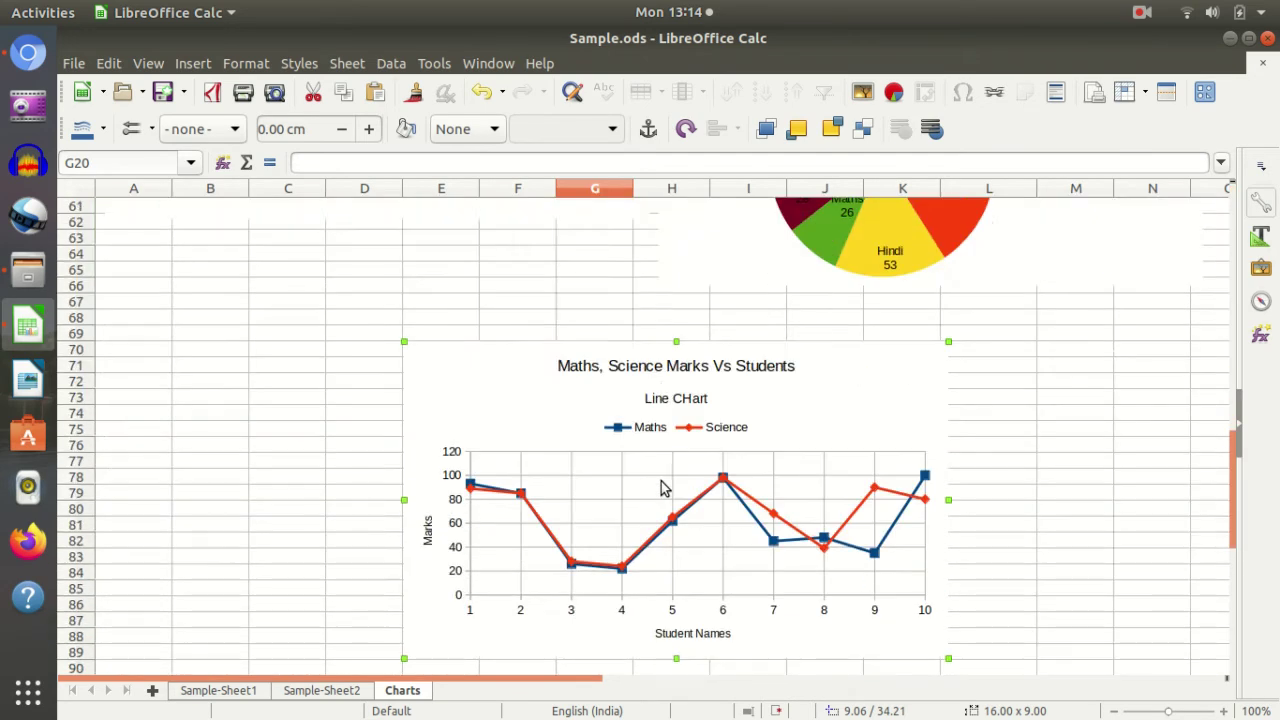
scroll(623, 376, "down", 4)
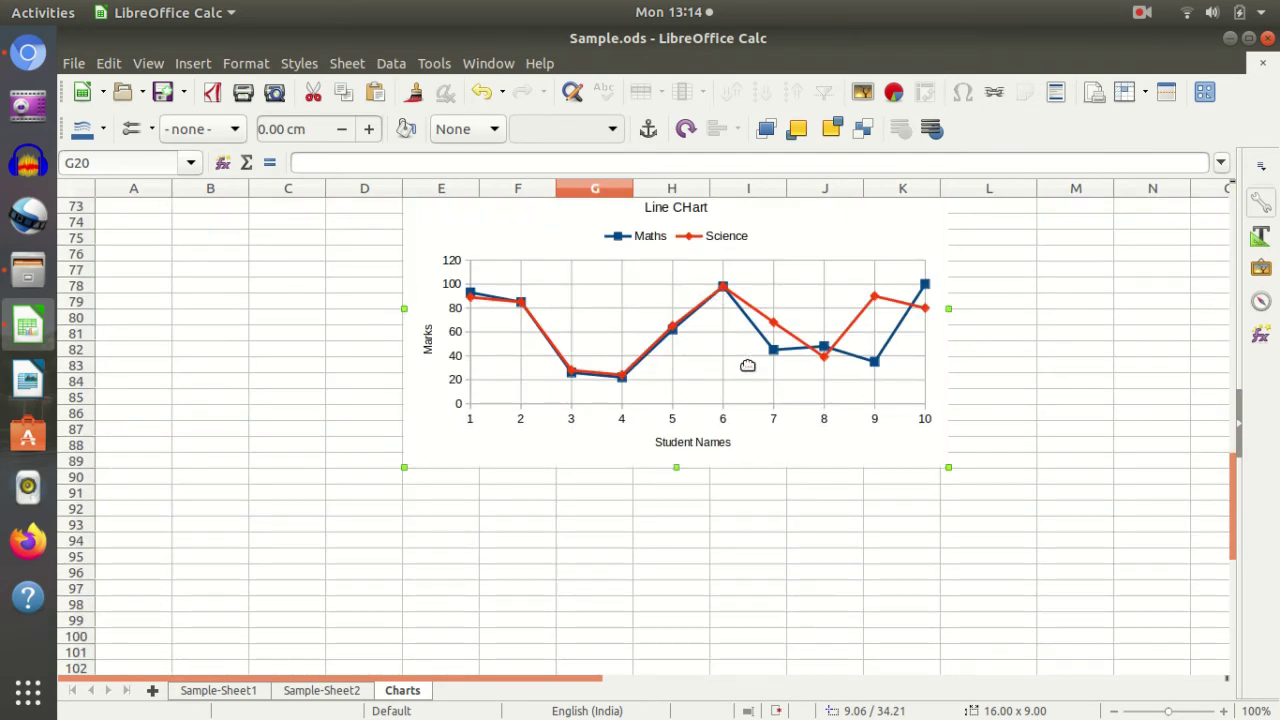
scroll(733, 385, "up", 4)
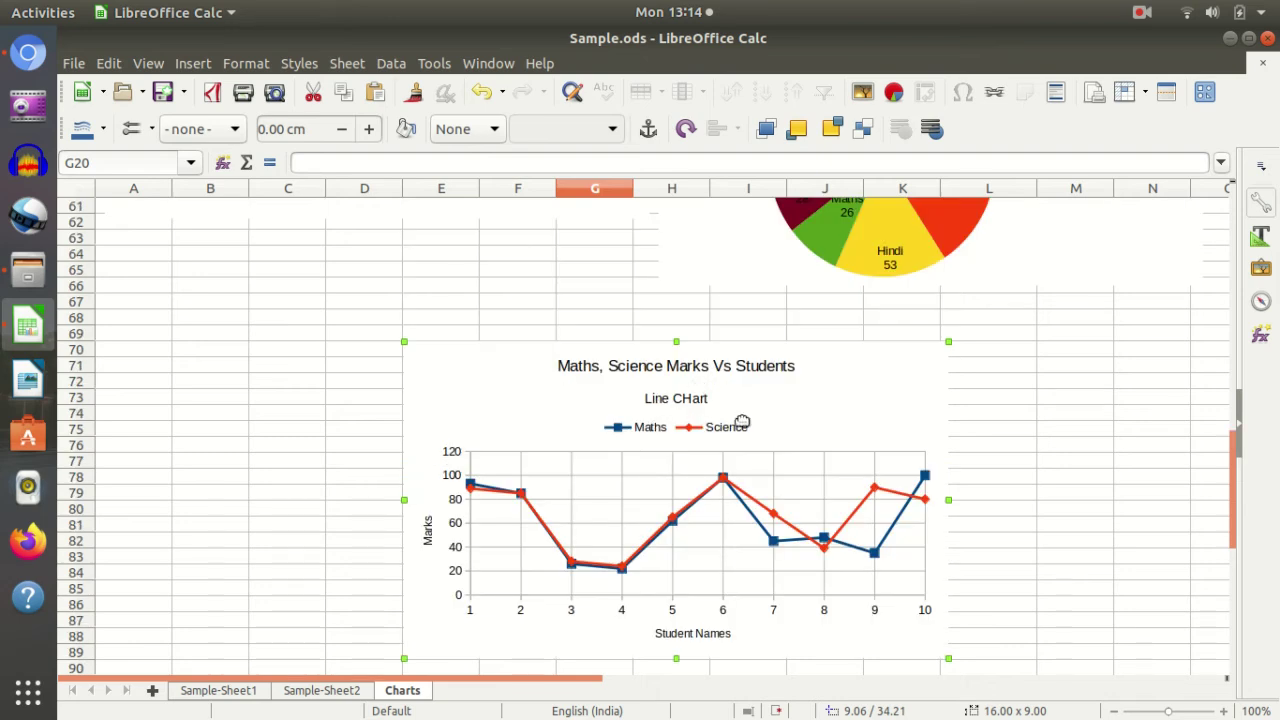
scroll(742, 422, "down", 2)
scroll(740, 434, "down", 2)
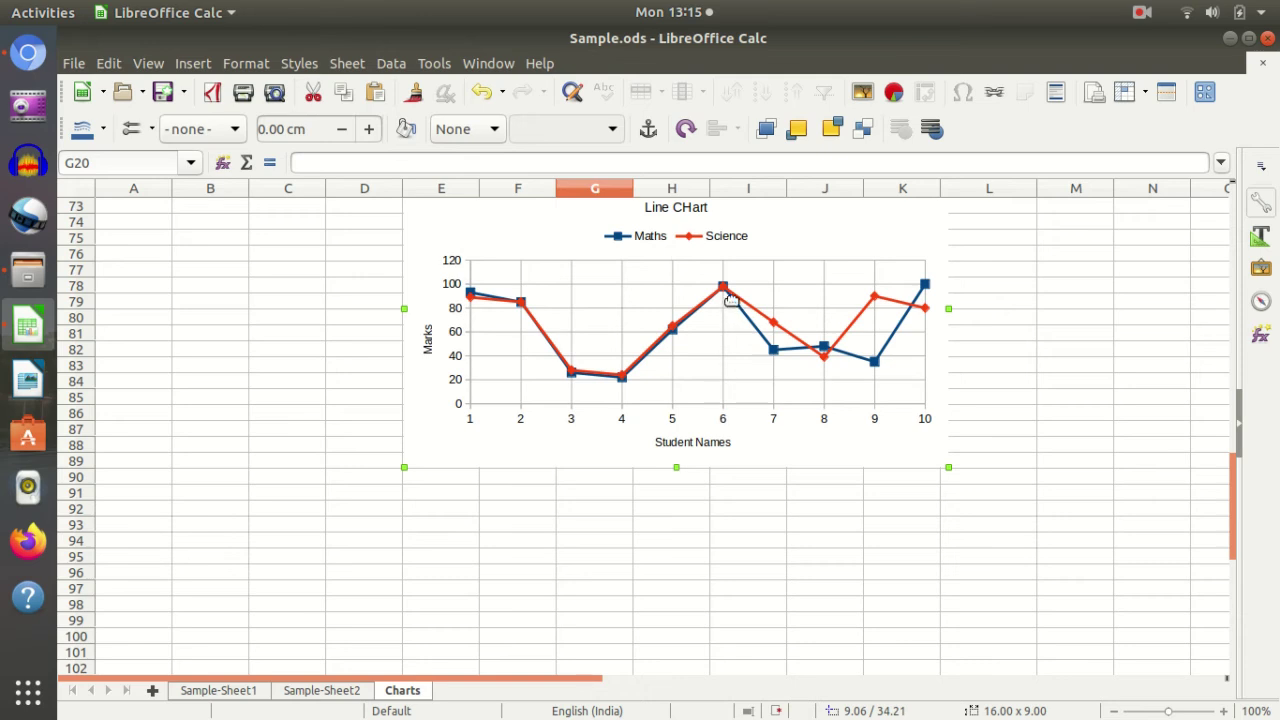
scroll(704, 422, "up", 6)
scroll(707, 420, "down", 6)
scroll(716, 400, "up", 8)
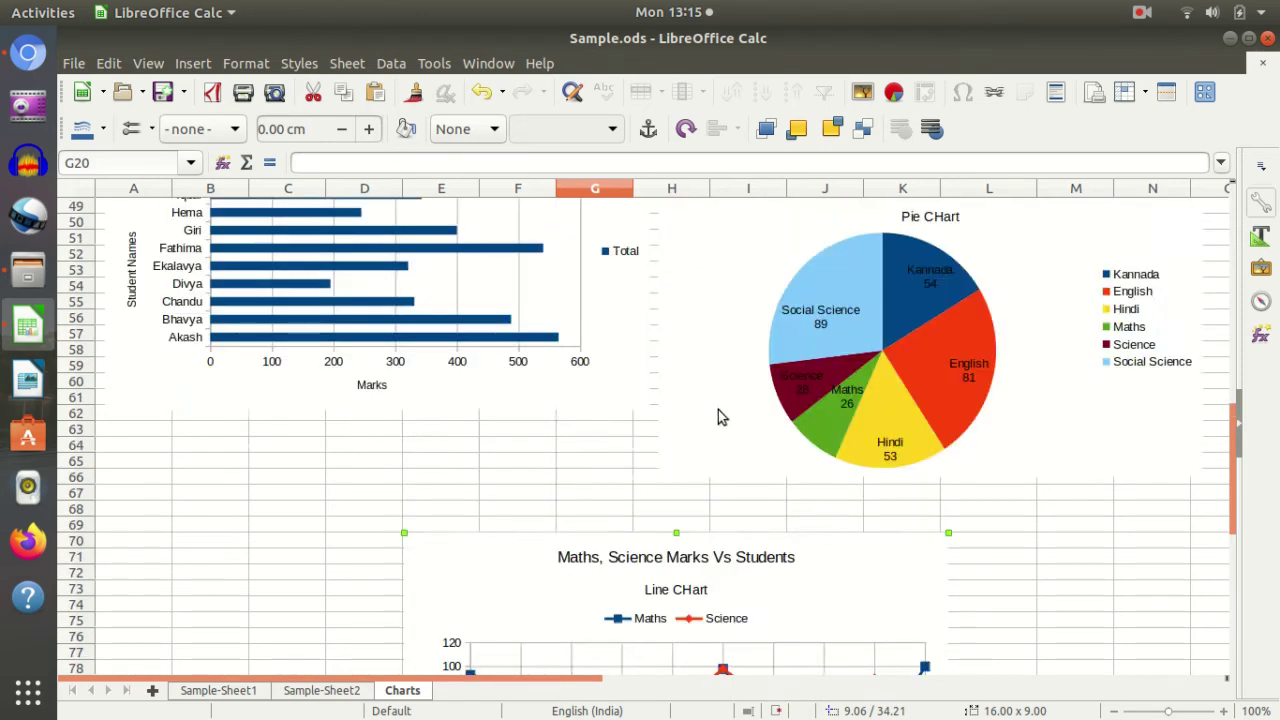
scroll(722, 350, "down", 2)
scroll(700, 520, "down", 6)
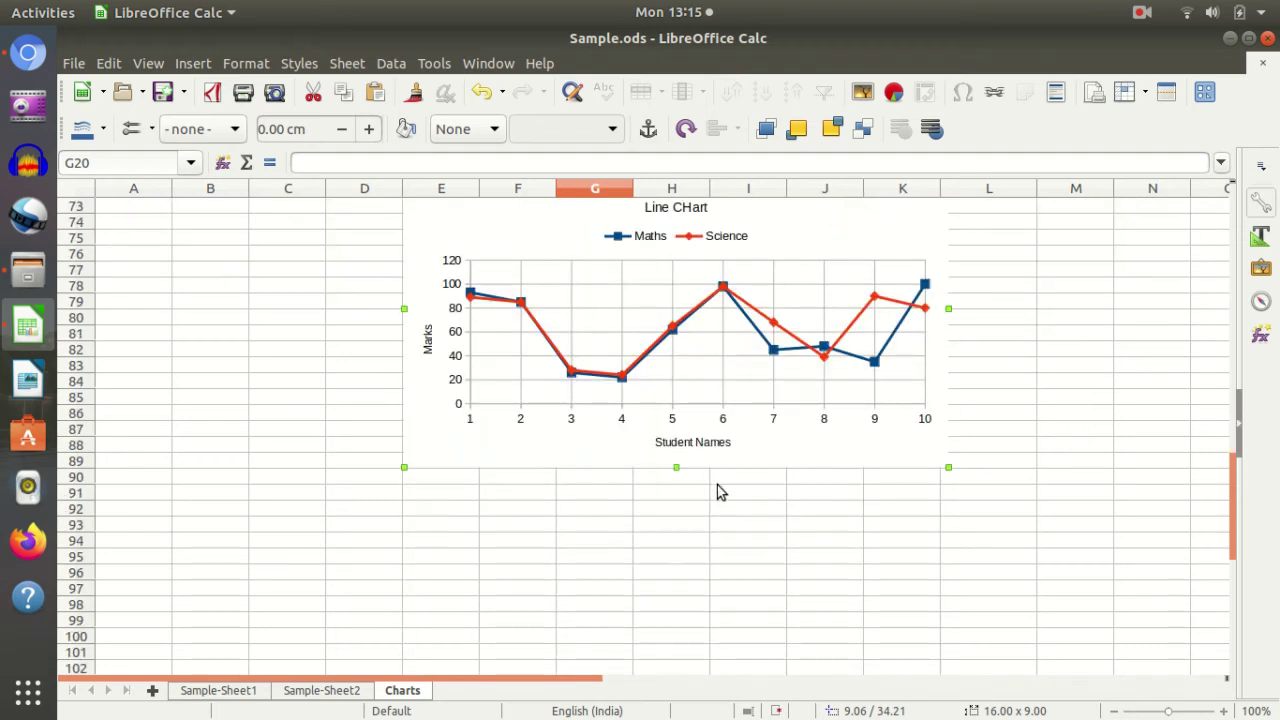
Review the line chart's chart type and keep it as Points and Lines.
double_click(710, 392)
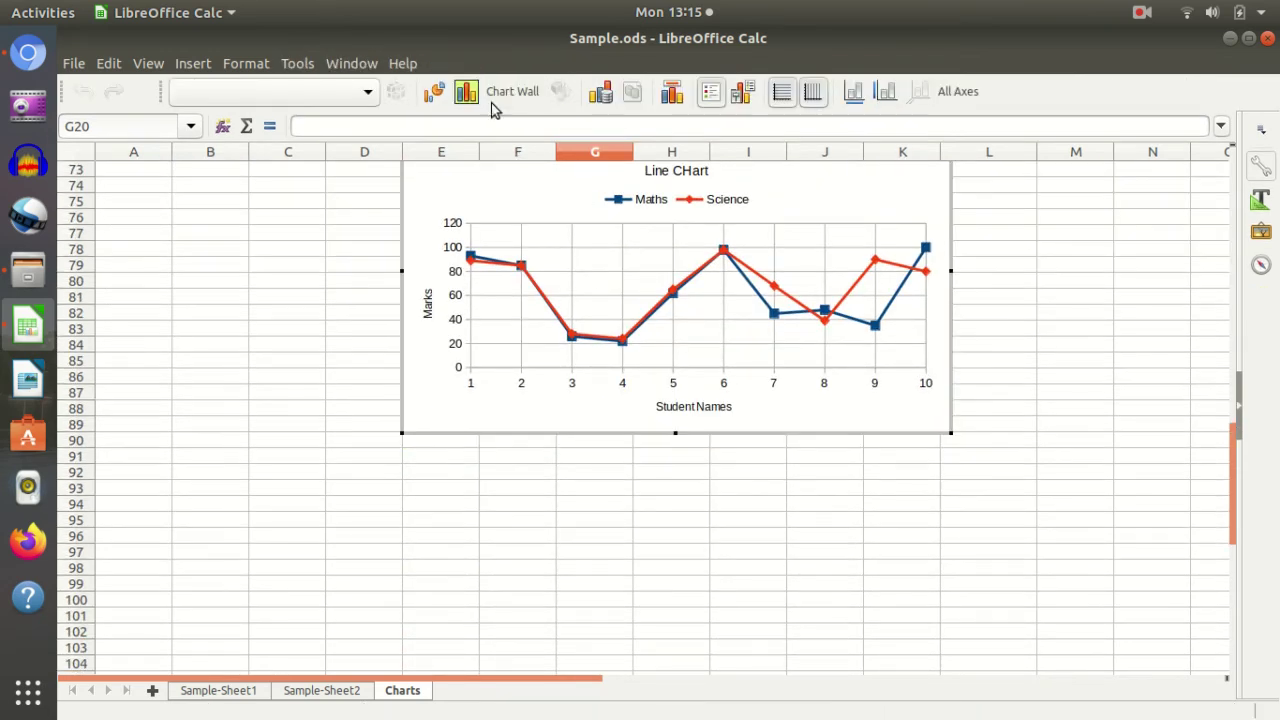
left_click(432, 94)
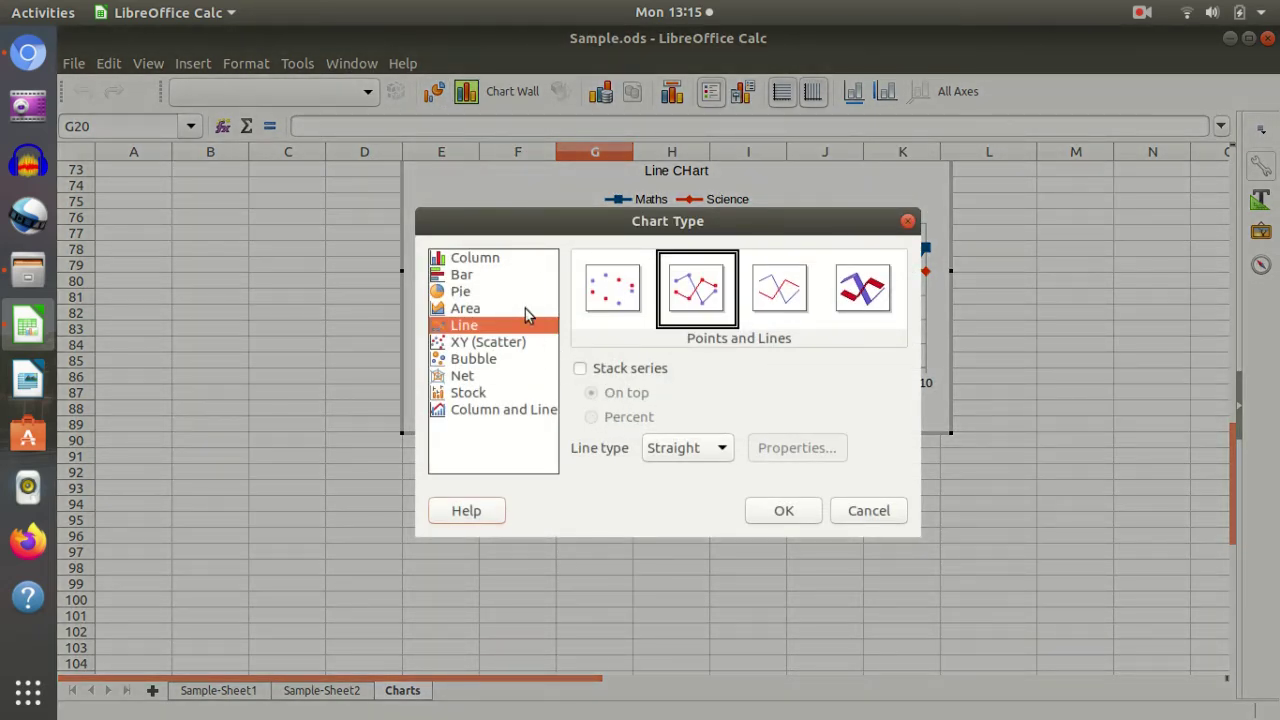
left_click(908, 222)
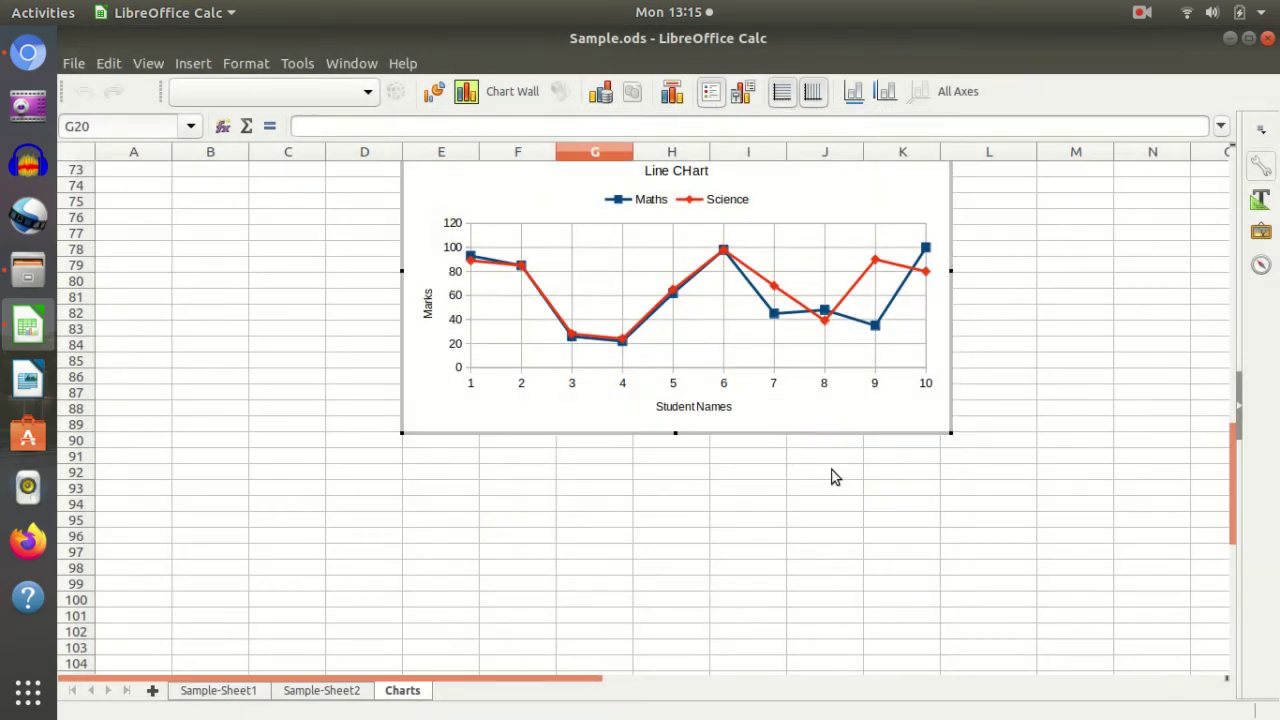
left_click(821, 232)
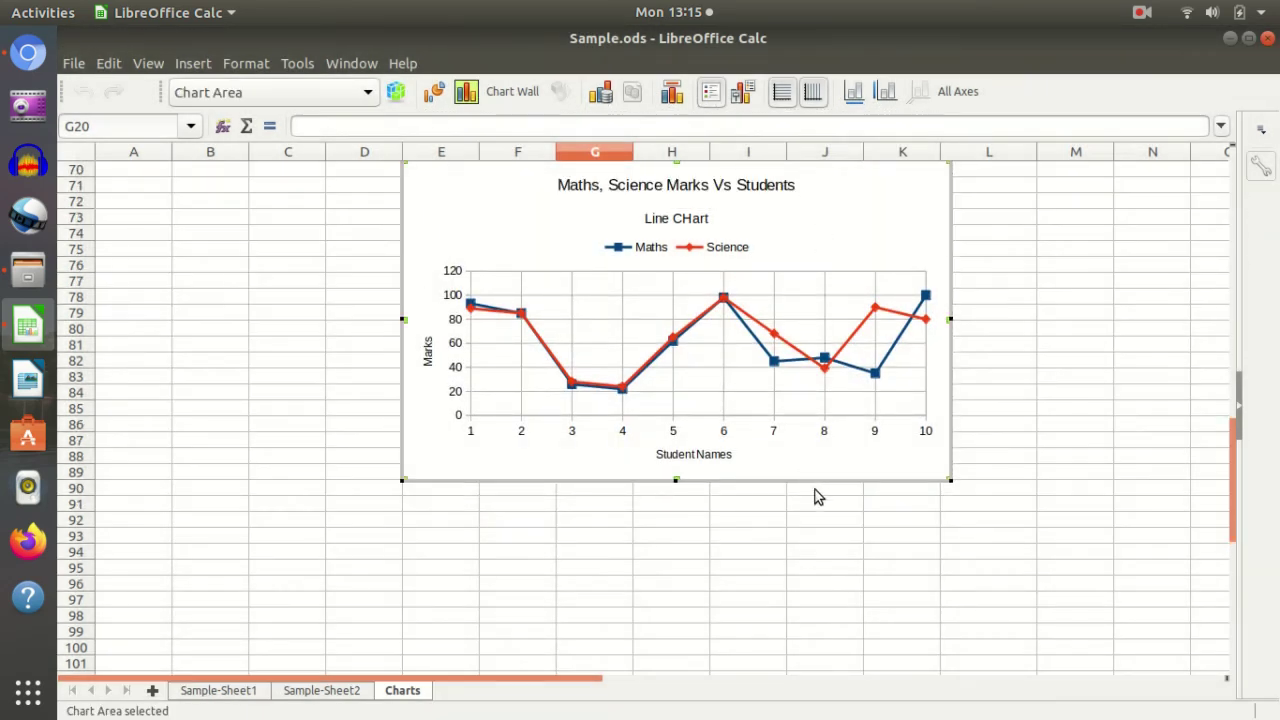
left_click(1026, 414)
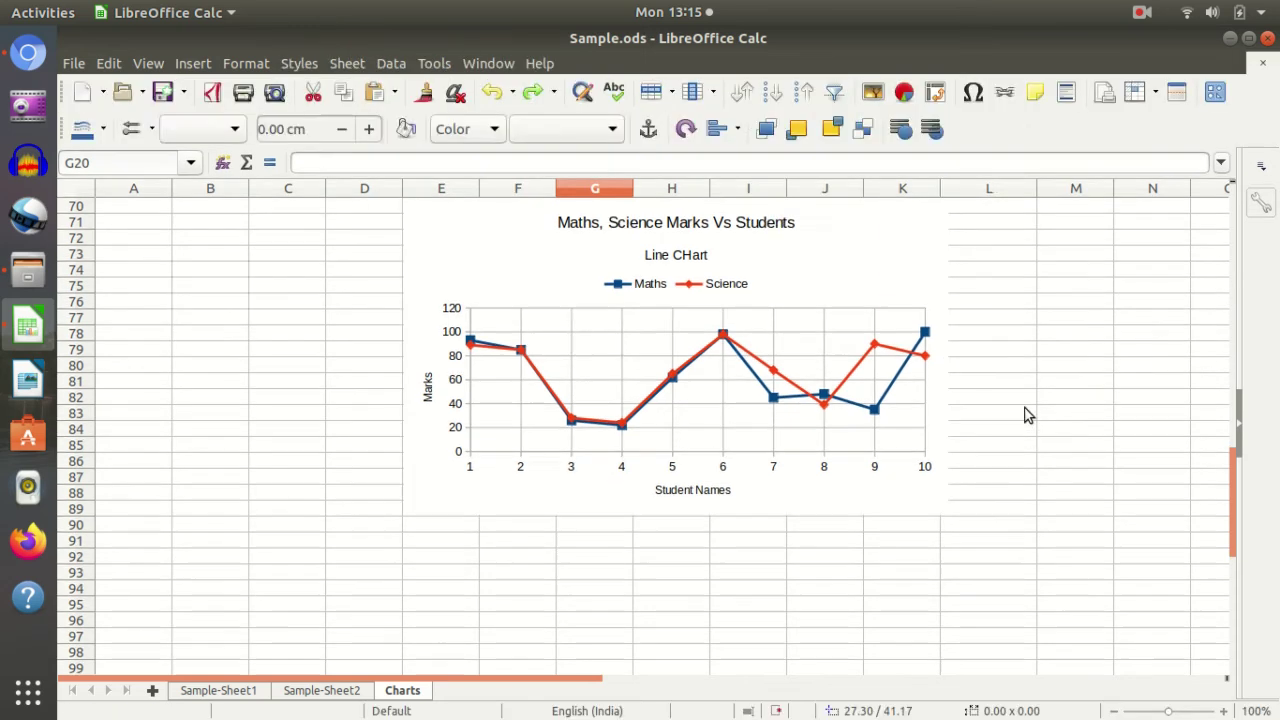
left_click(945, 442)
Delete the Maths and Science line chart and return to the marks table.
scroll(686, 436, "up", 8)
scroll(686, 436, "down", 6)
left_click(686, 436)
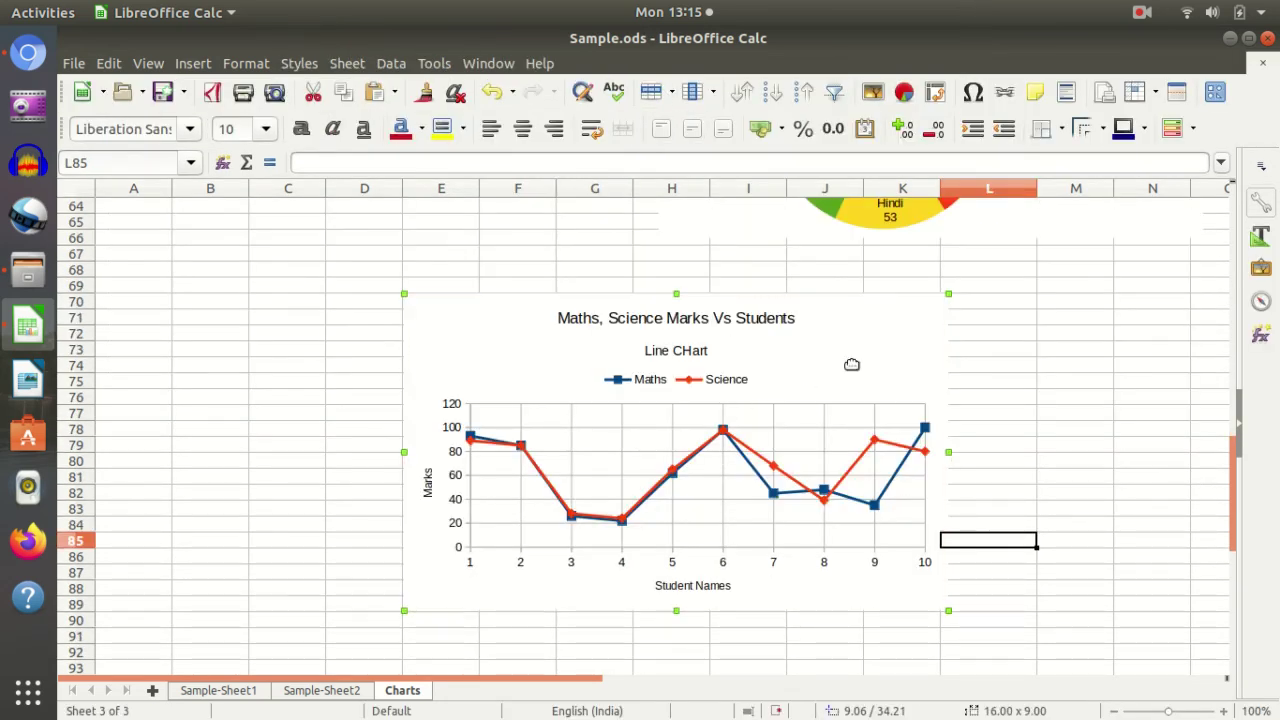
key("Delete")
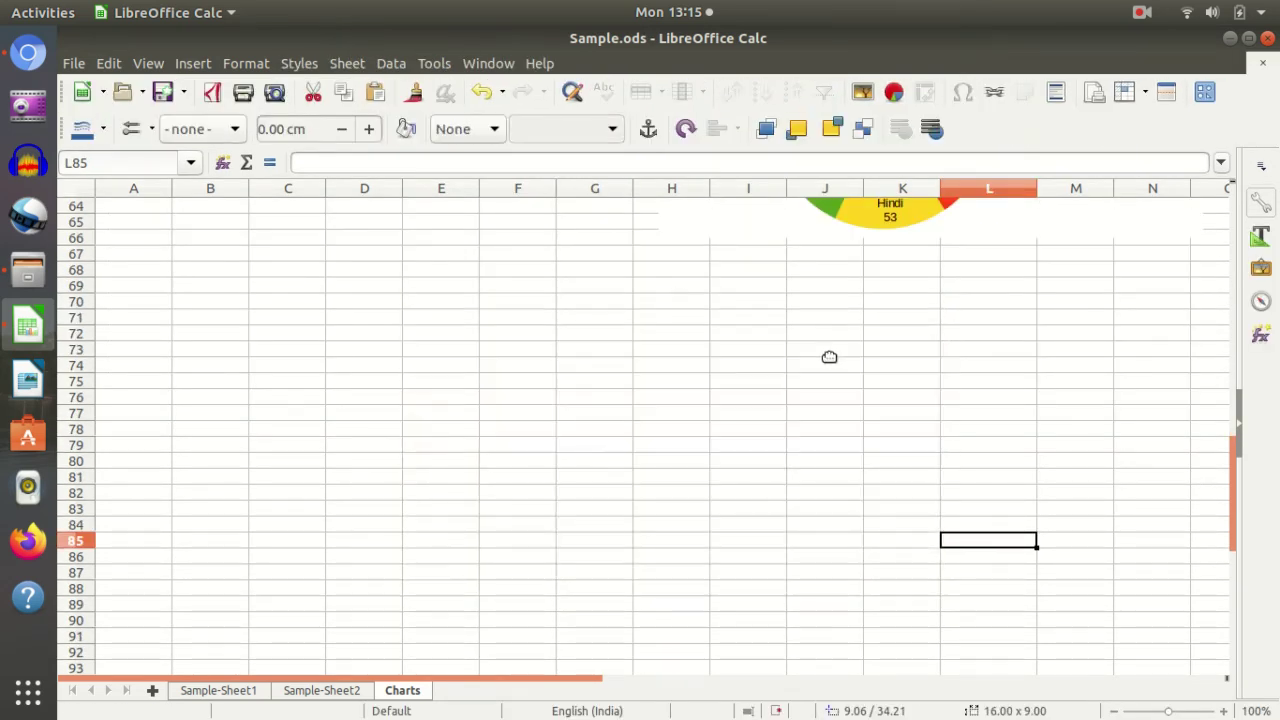
scroll(834, 388, "up", 6)
scroll(809, 387, "up", 8)
Select names B3:B13 with the Hindi and Maths columns G3:H13 and insert a chart.
scroll(809, 387, "up", 7)
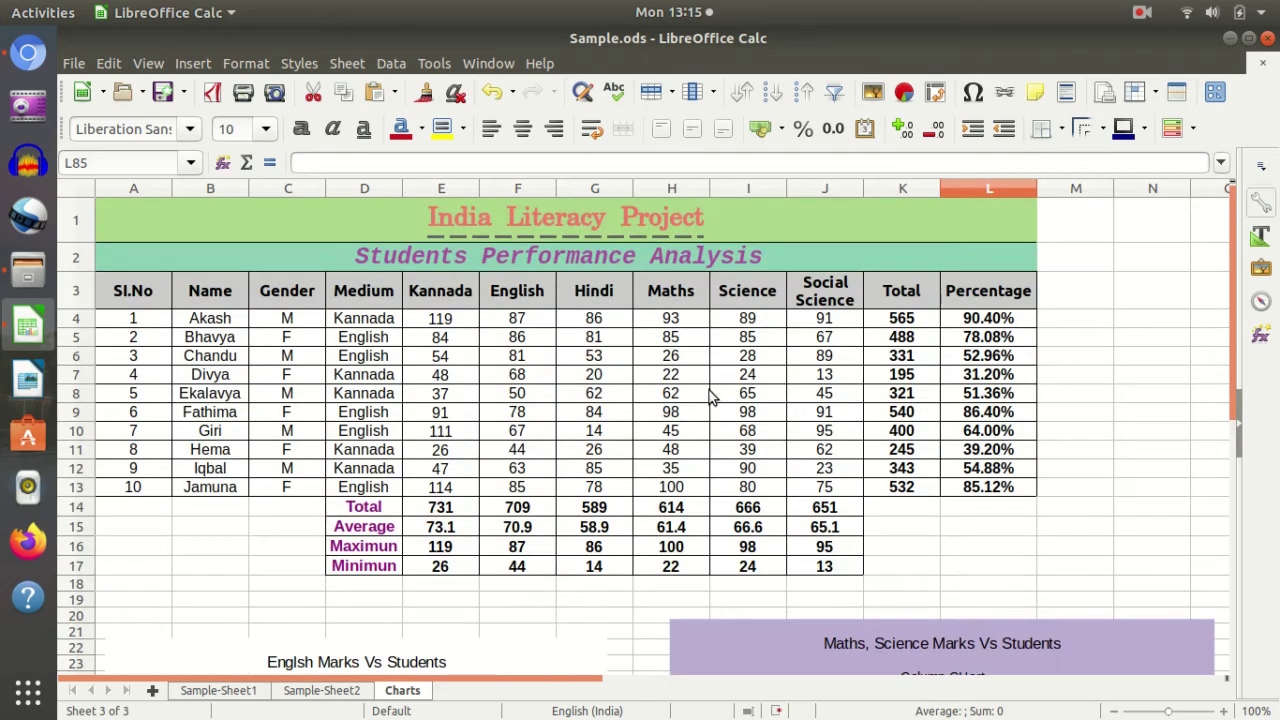
left_click(428, 432)
left_click_drag(222, 300, 210, 493)
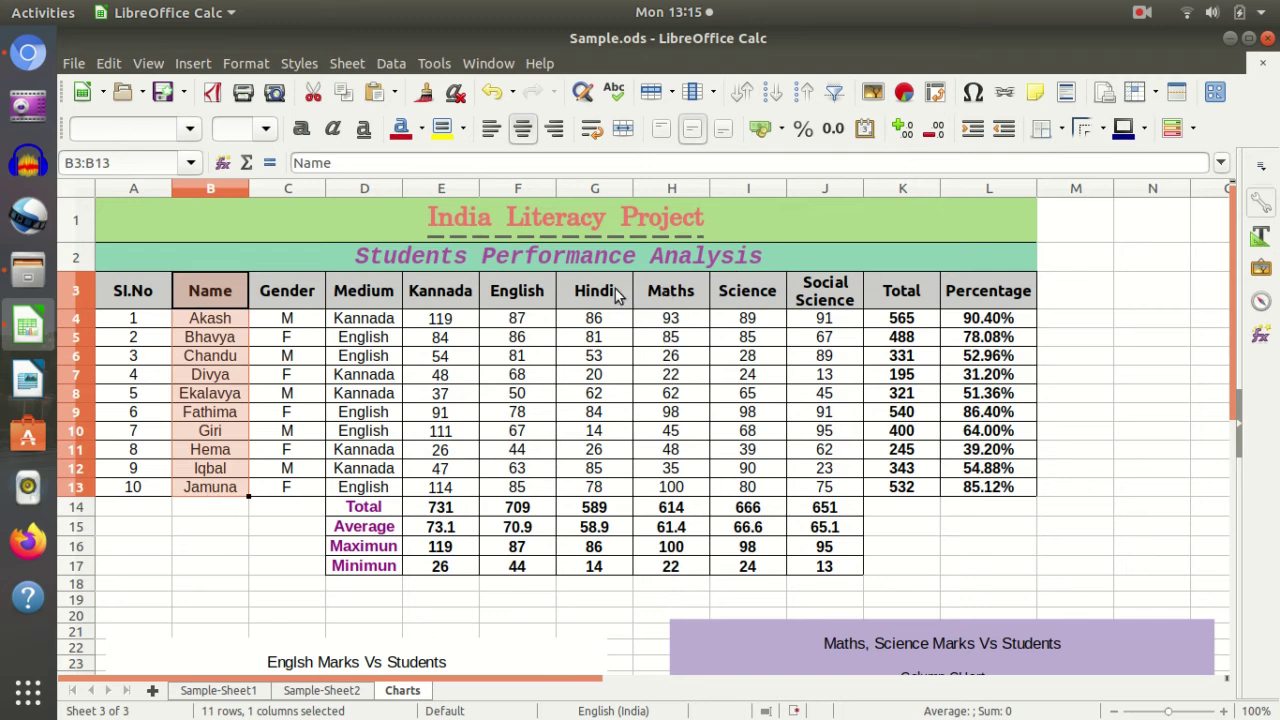
left_click_drag(615, 295, 648, 490, "ctrl")
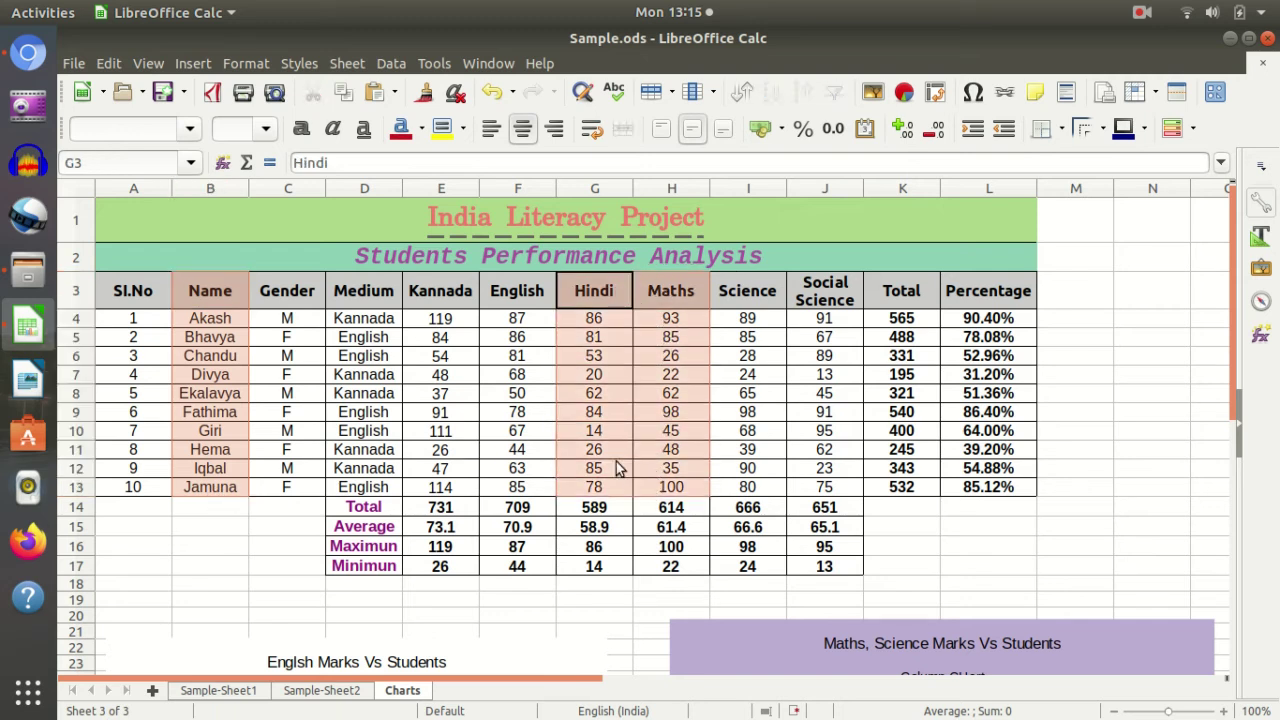
left_click(904, 92)
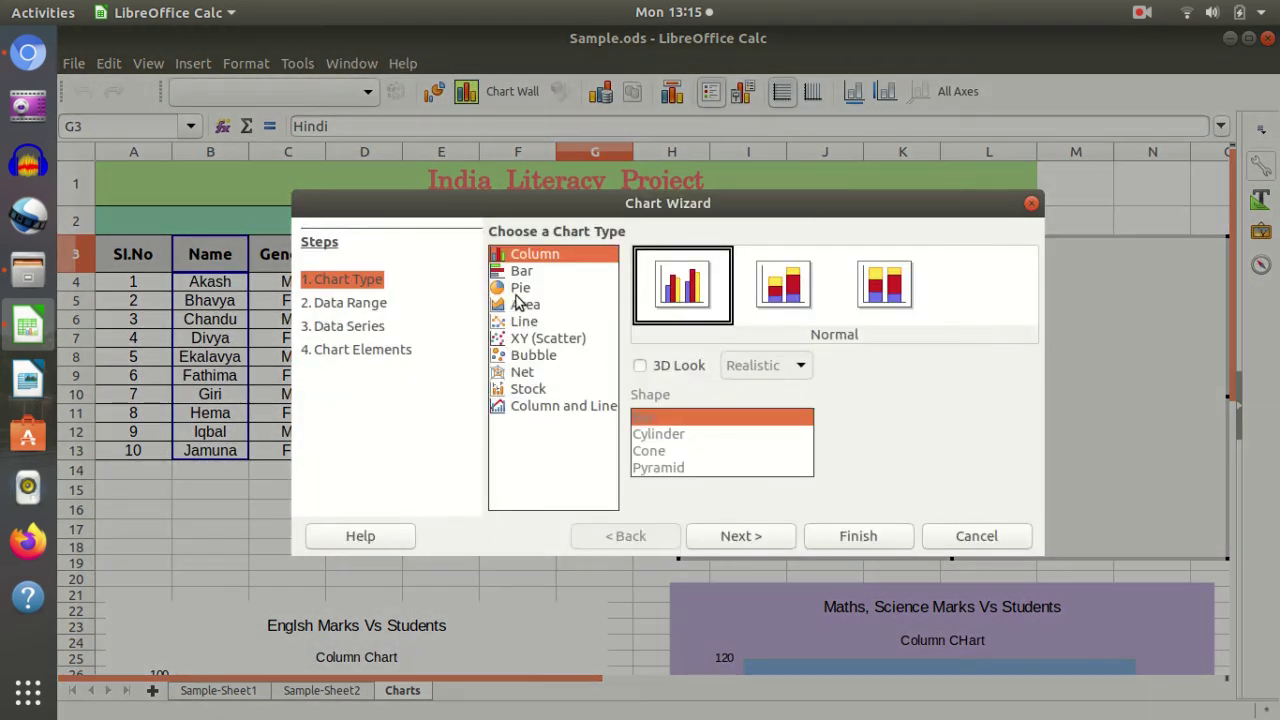
Make it a Points and Lines chart titled 'Marks Vs Students', subtitle Line CHart, axes Student Names/Marks.
left_click(523, 321)
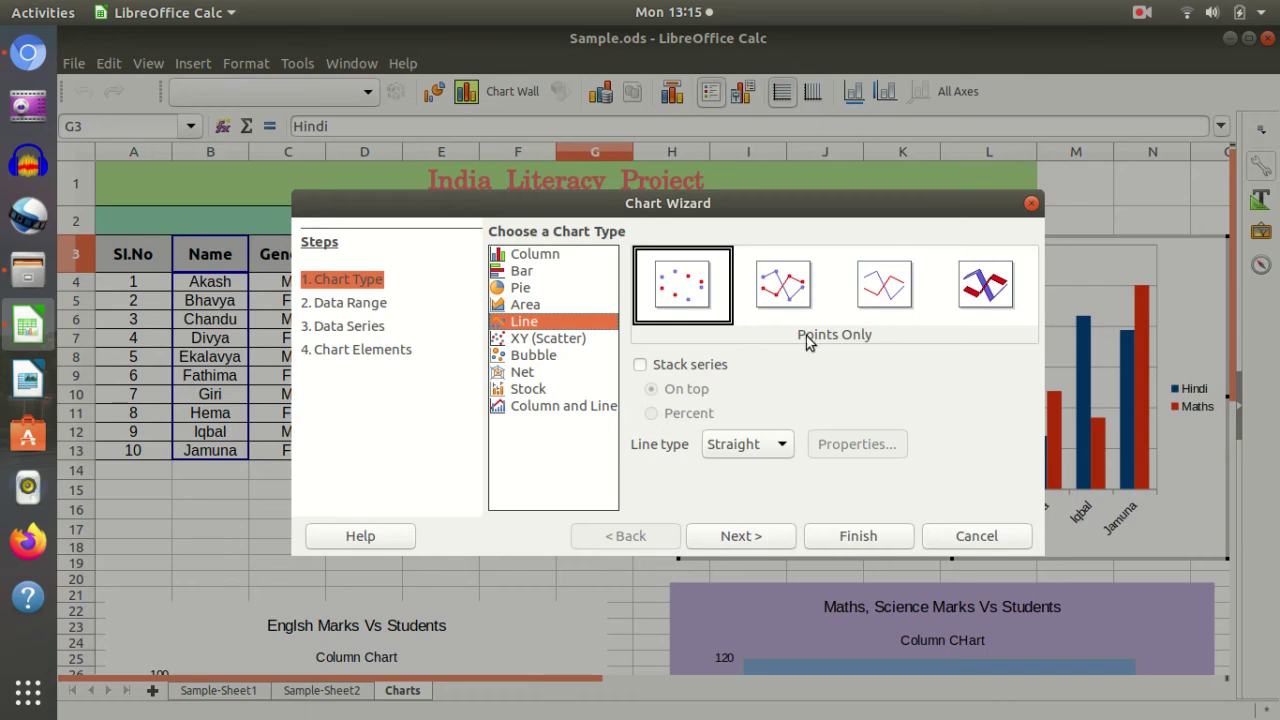
left_click(788, 284)
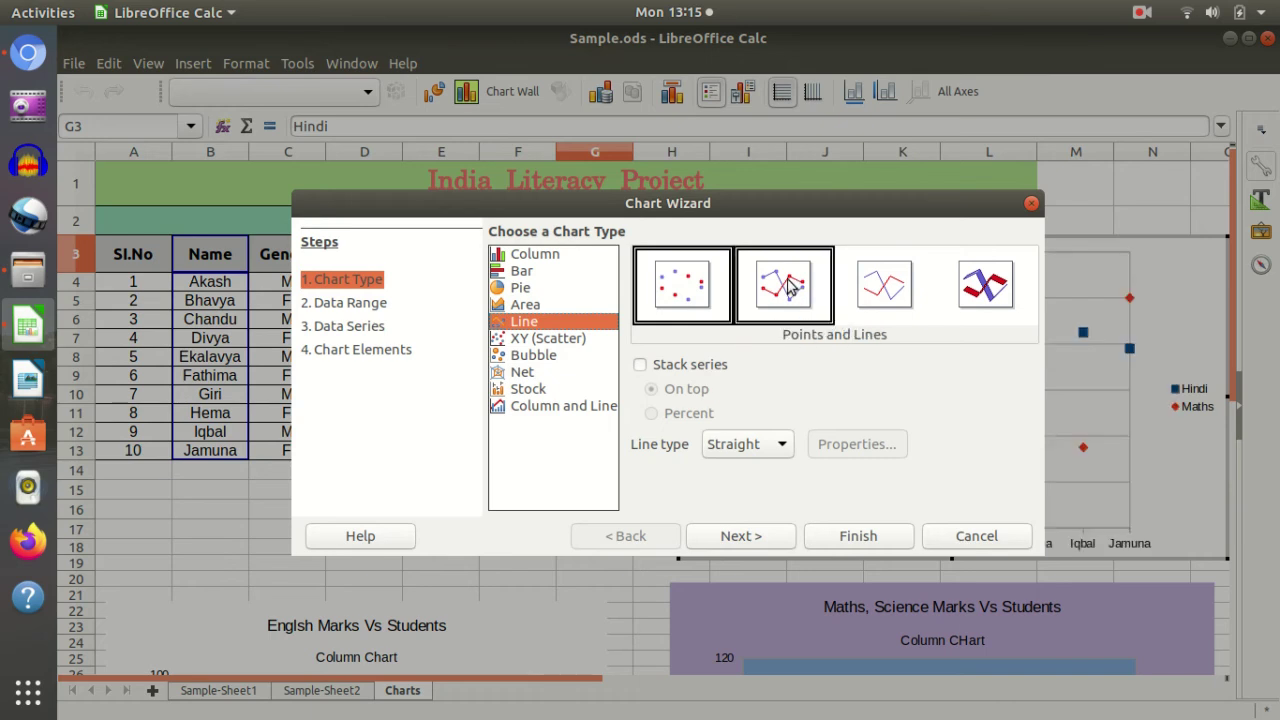
left_click(738, 540)
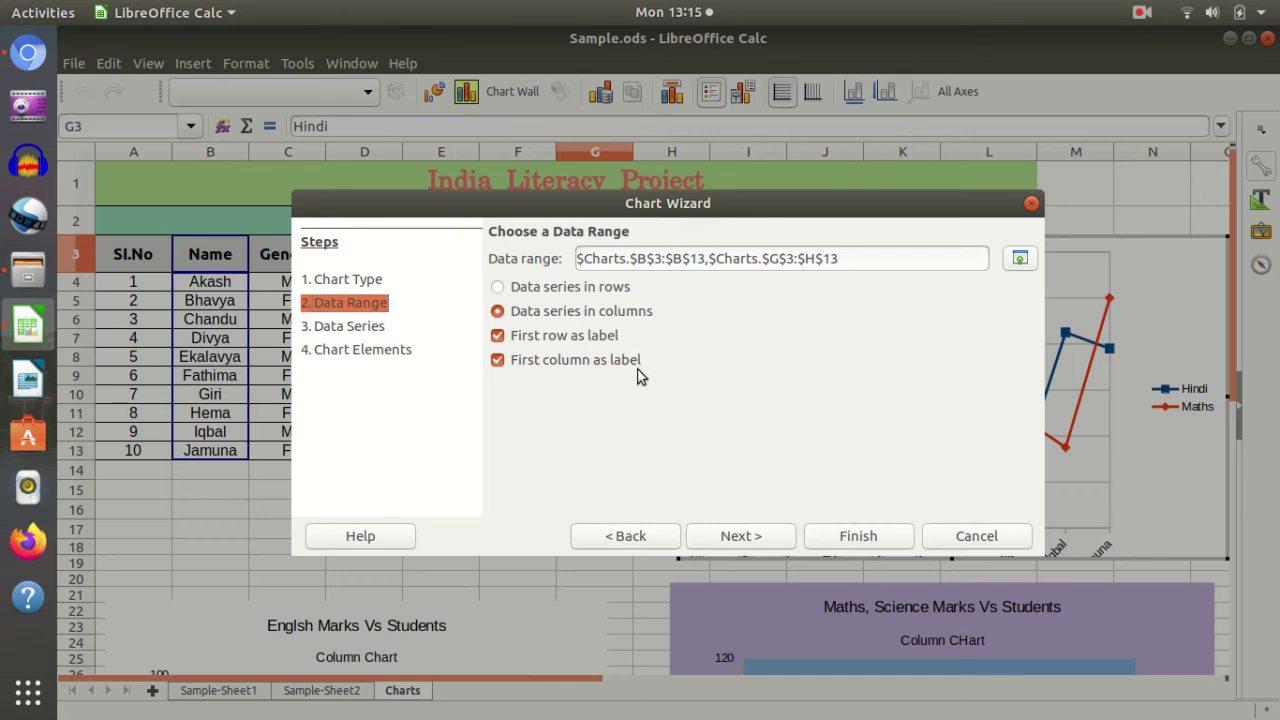
left_click(732, 538)
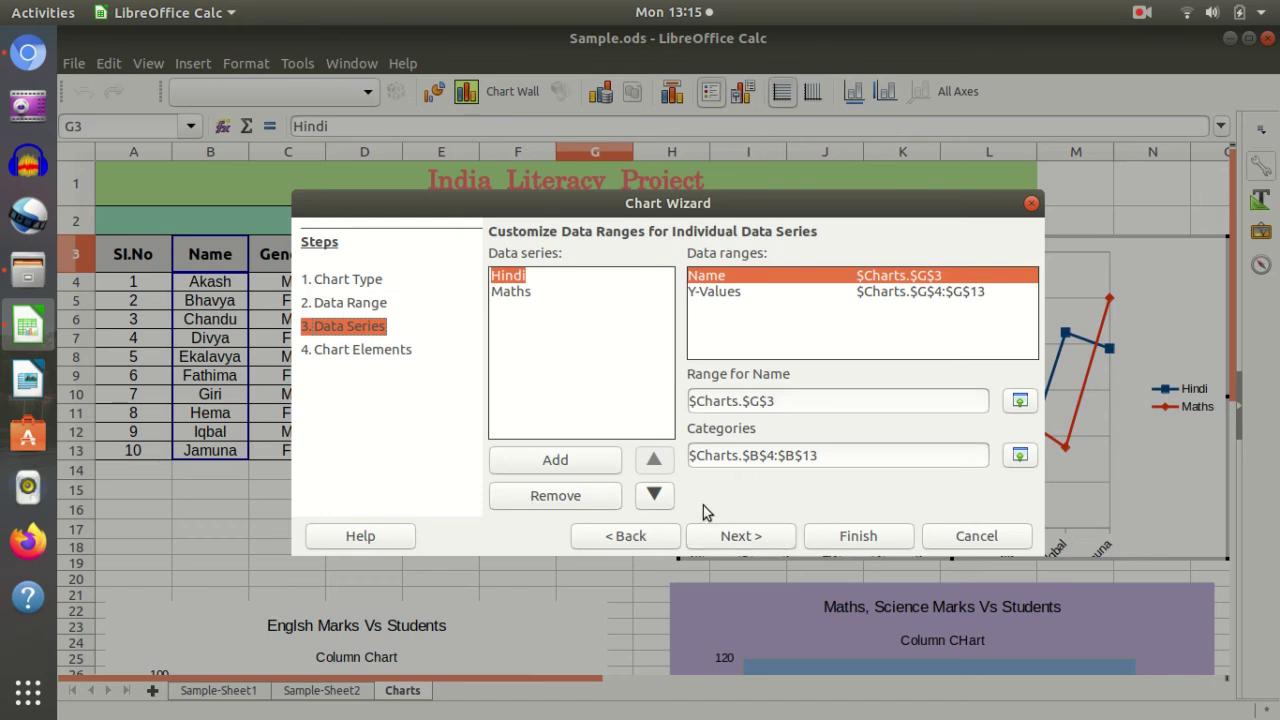
left_click(740, 540)
type("Marks Vs S")
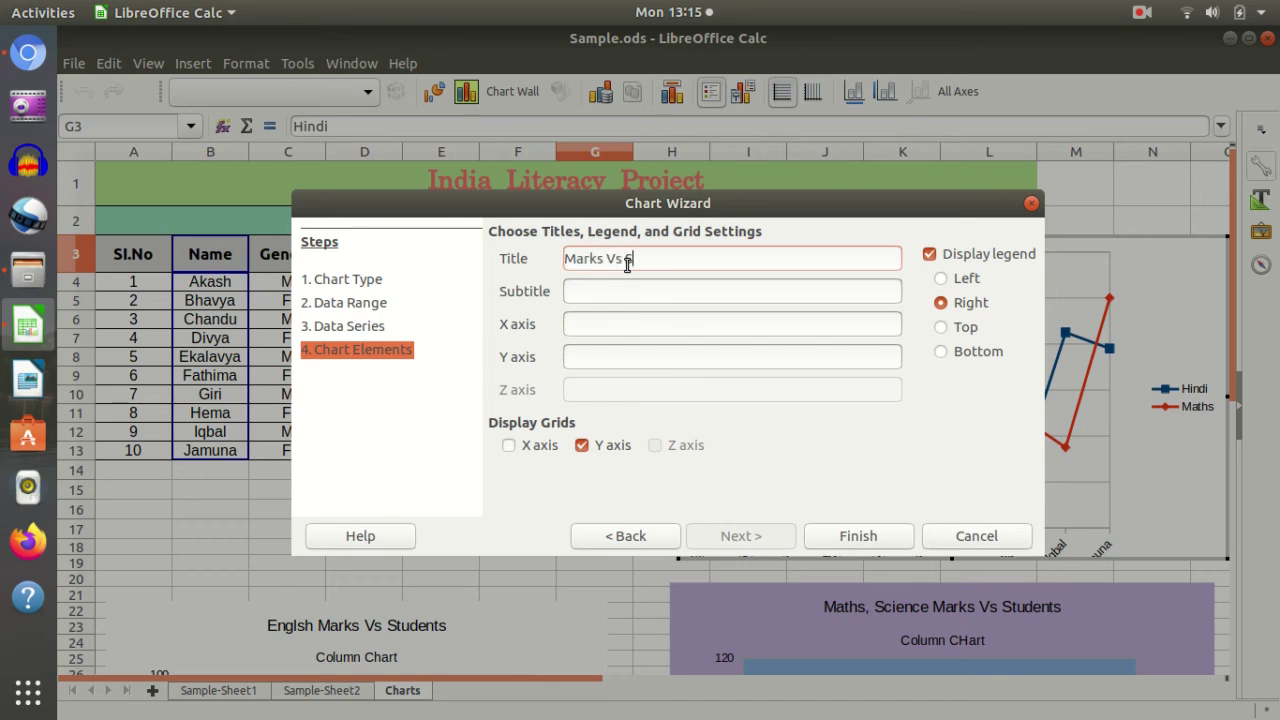
type("tude")
type(" Ch")
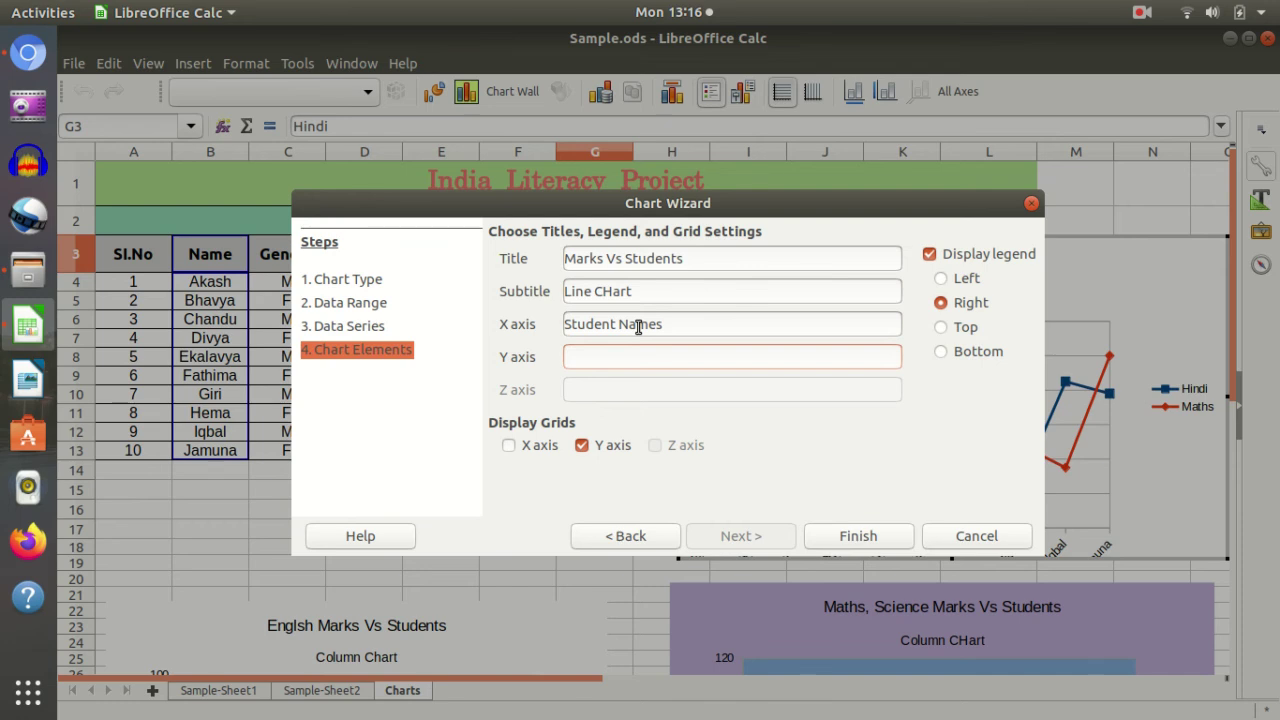
type("Marks")
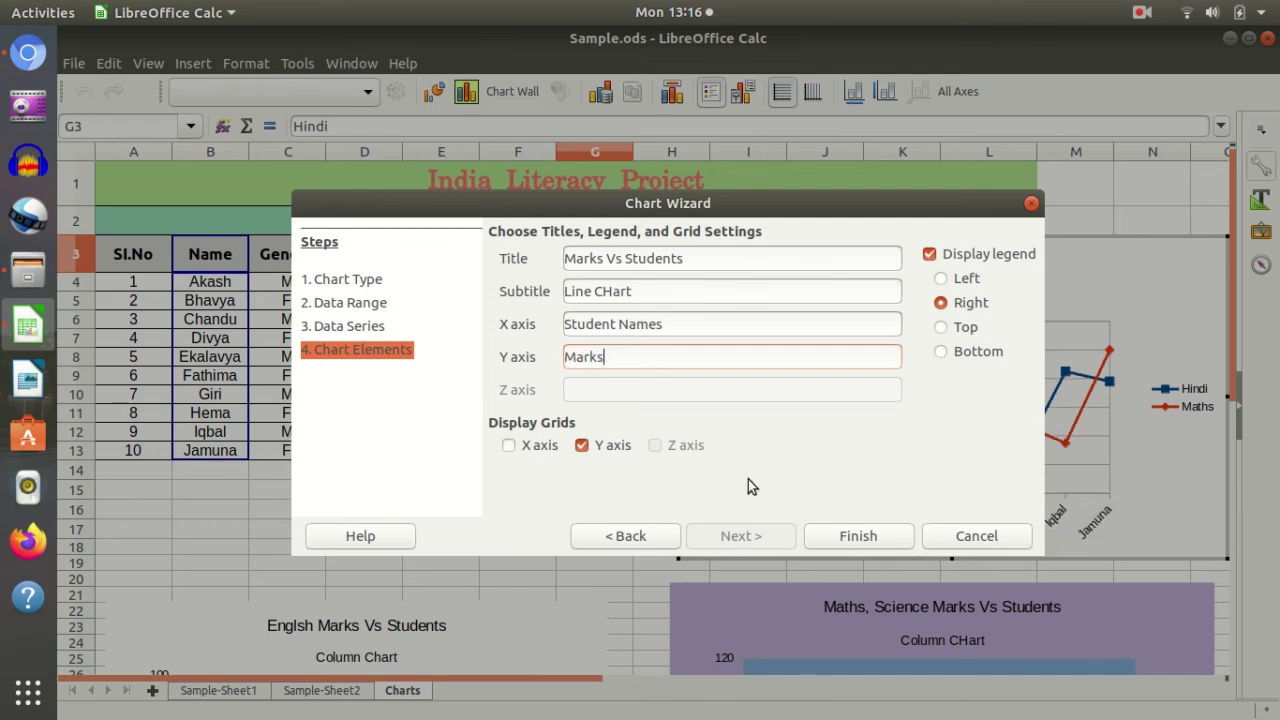
left_click(840, 538)
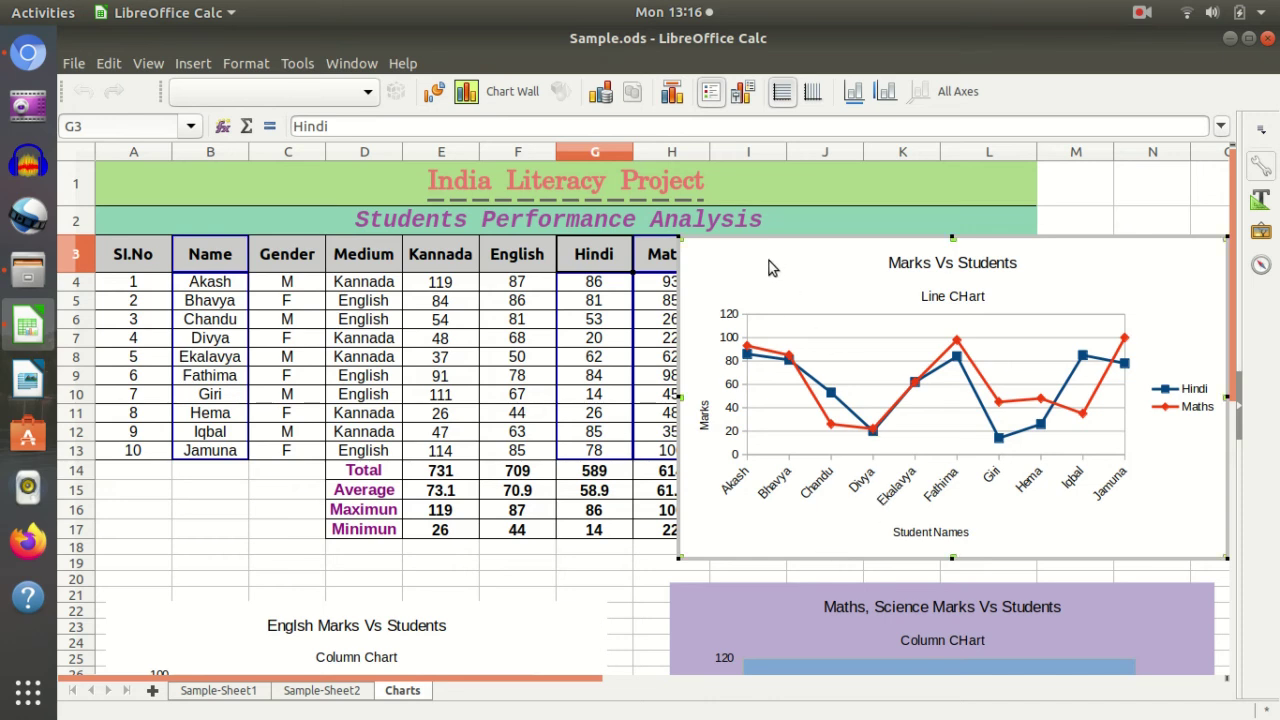
Drag the Marks Vs Students chart down past the Total Marks bar chart.
left_click(596, 592)
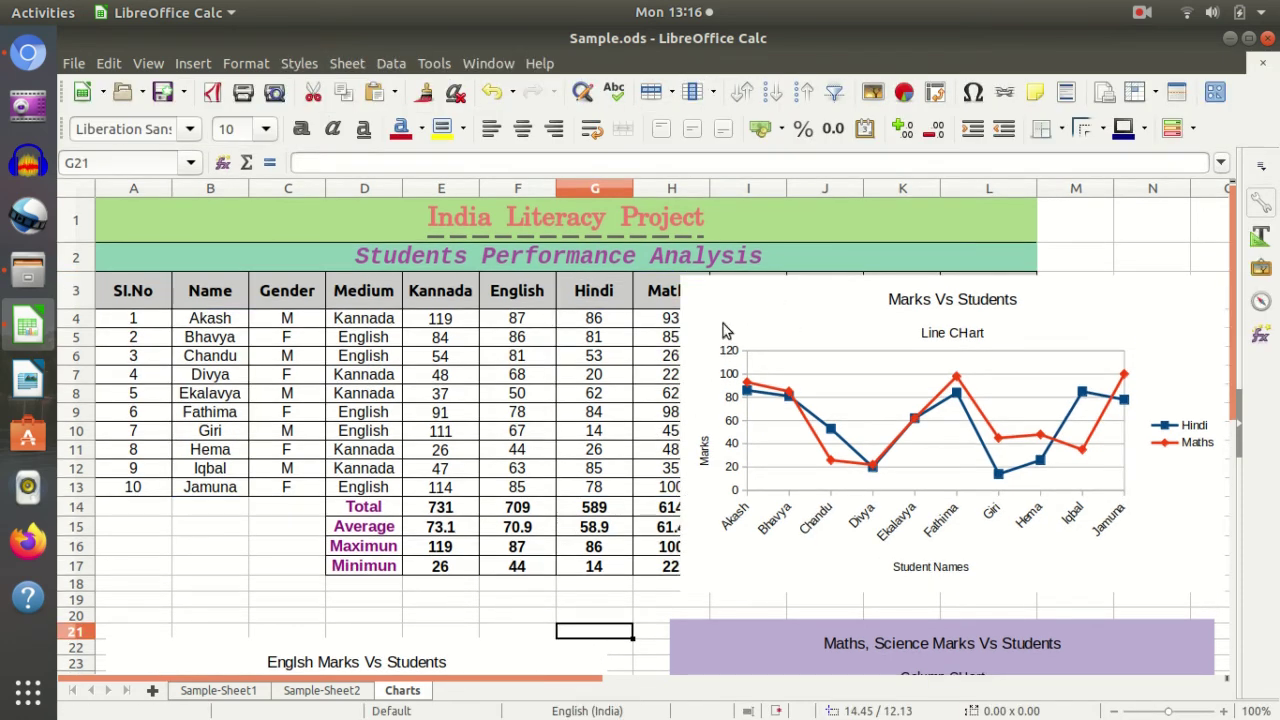
left_click_drag(772, 292, 597, 478)
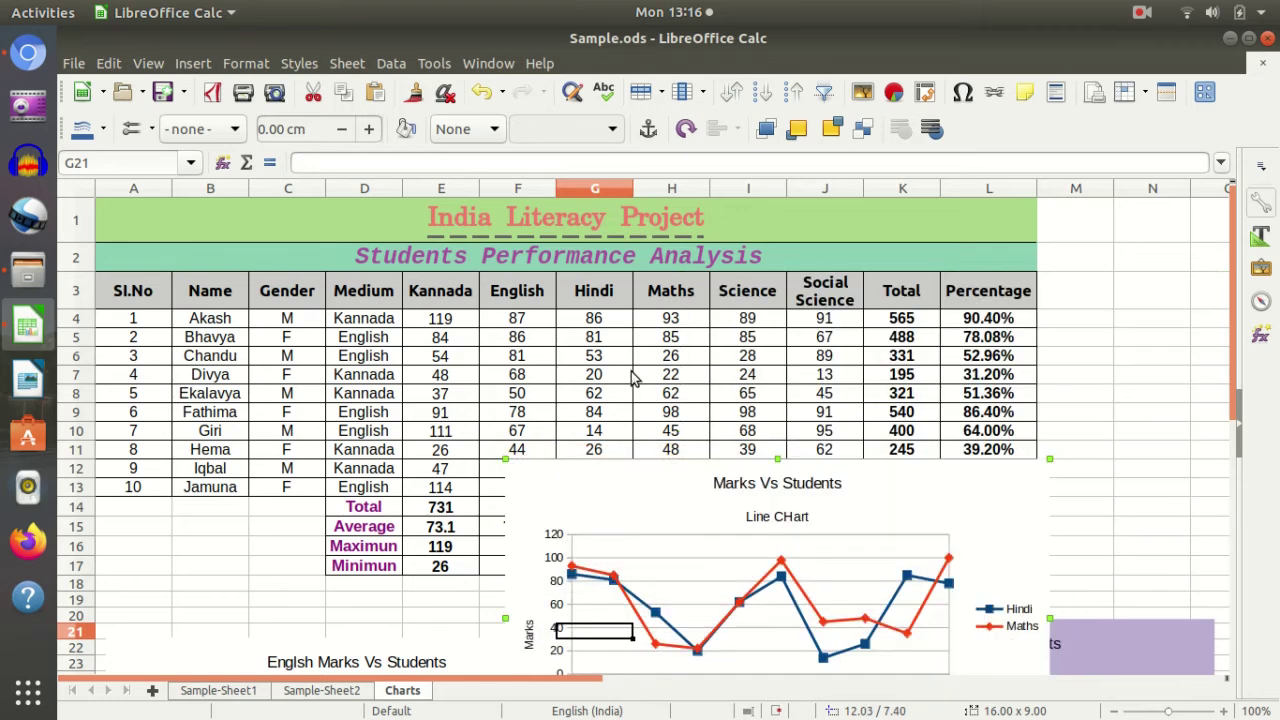
scroll(640, 376, "down", 11)
scroll(652, 376, "up", 6)
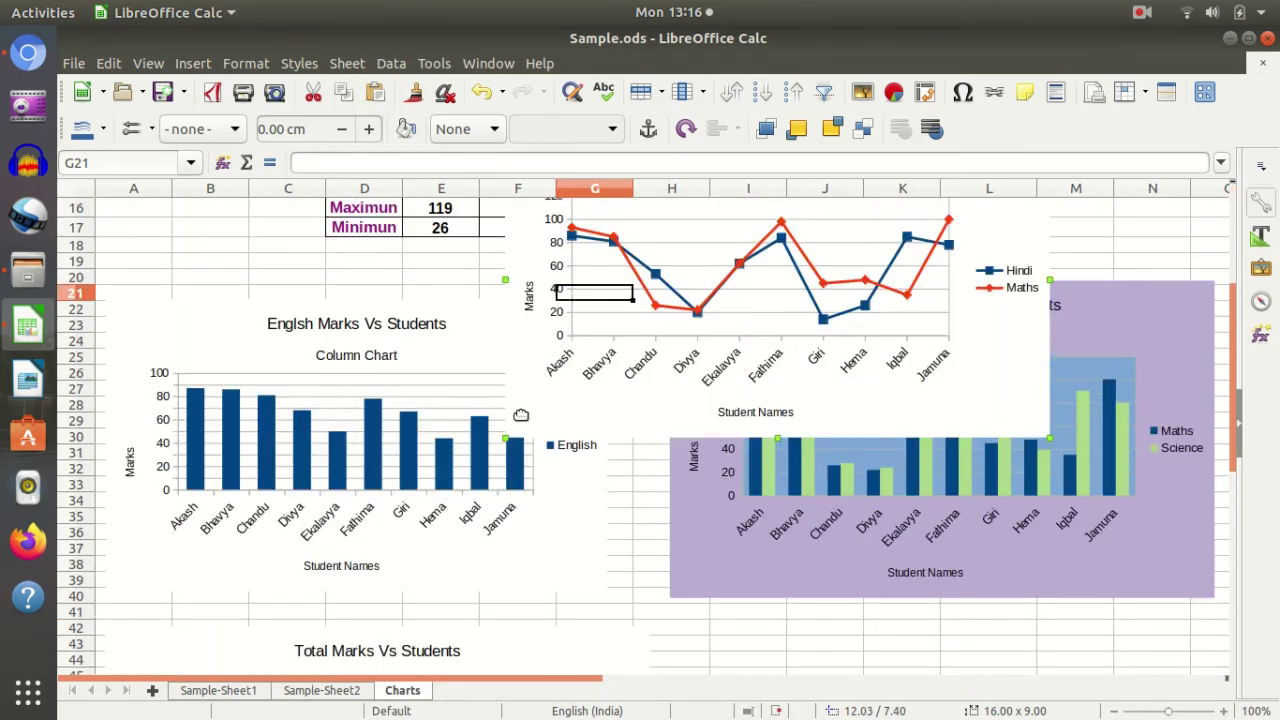
left_click_drag(521, 415, 454, 649)
scroll(560, 517, "down", 6)
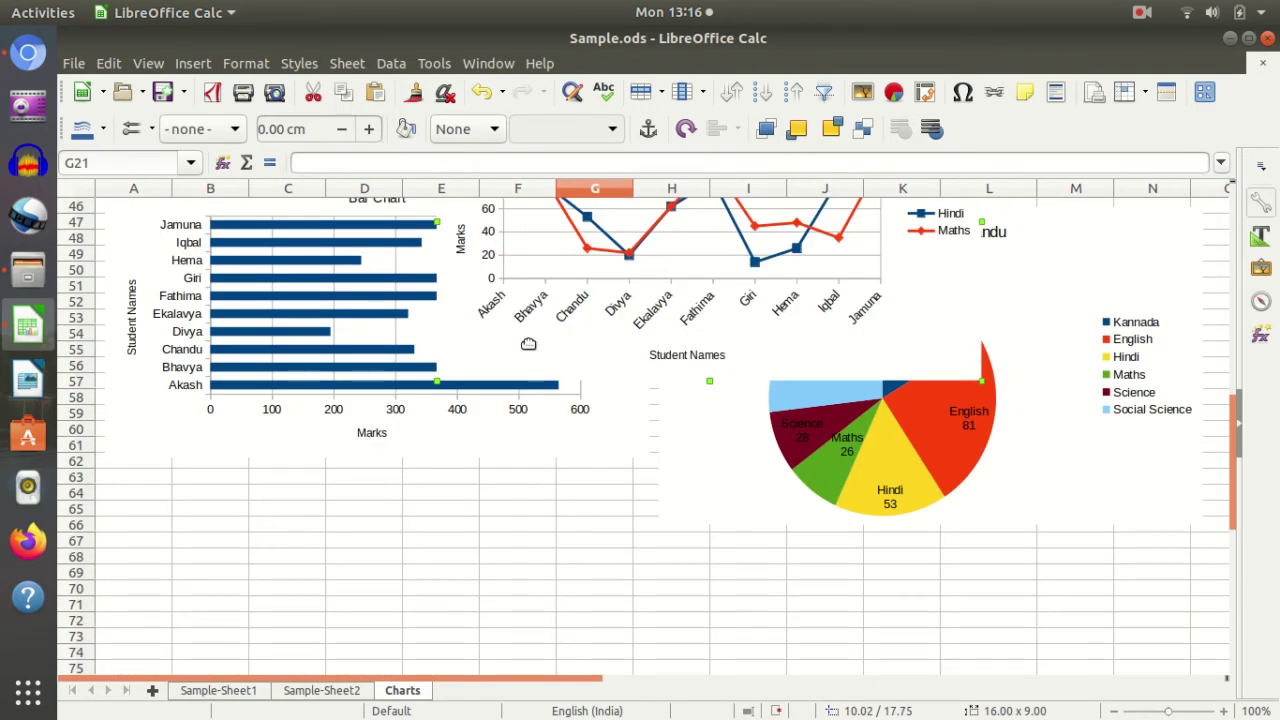
mouse_move(528, 344)
left_mouse_down()
mouse_move(529, 362)
mouse_move(481, 202)
left_mouse_up()
Settle the chart around rows 64–84, then select the student table with its header row.
scroll(714, 480, "up", 6)
mouse_move(444, 481)
left_mouse_down()
mouse_move(392, 445)
mouse_move(369, 368)
left_mouse_up()
scroll(611, 537, "down", 2)
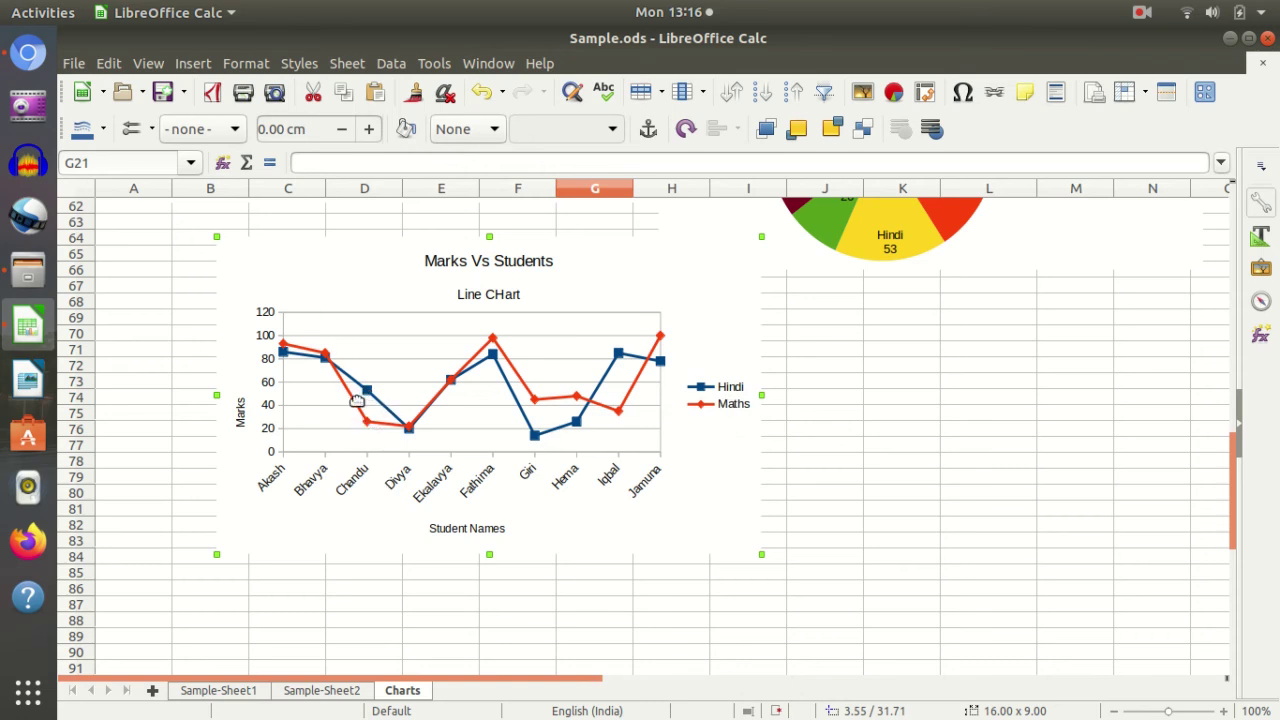
scroll(528, 430, "up", 8)
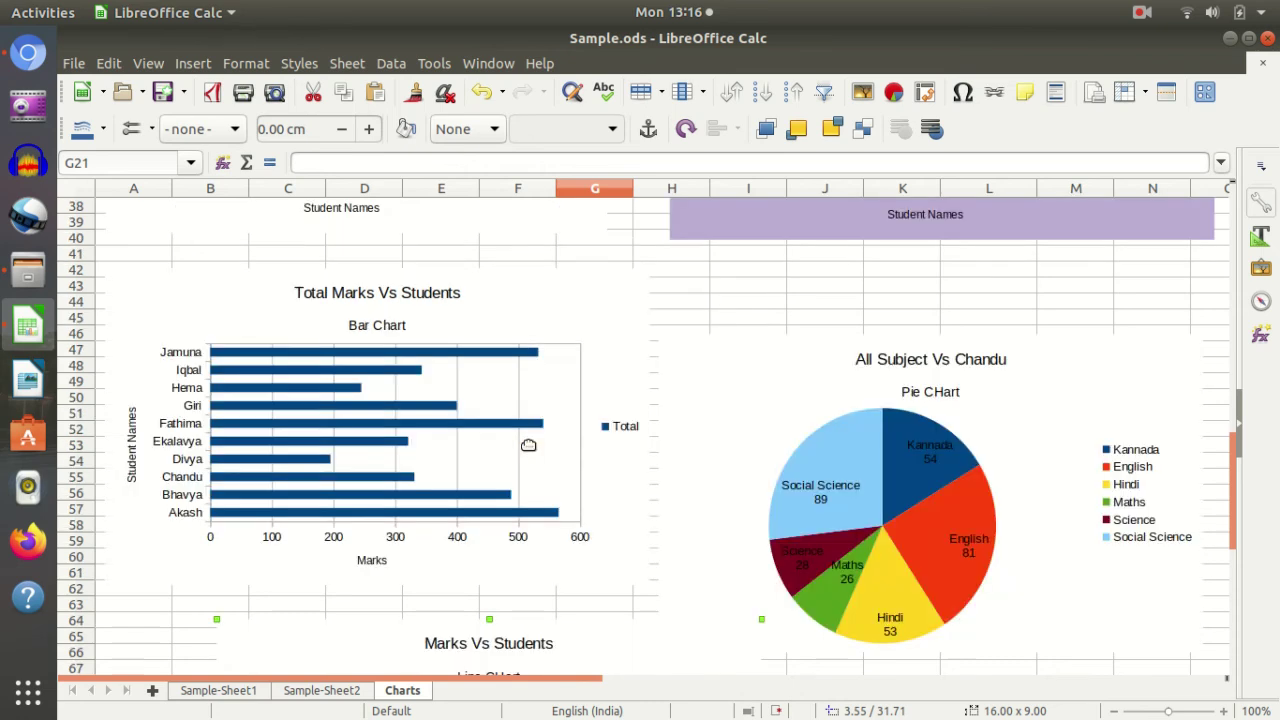
scroll(525, 430, "up", 8)
scroll(455, 423, "up", 5)
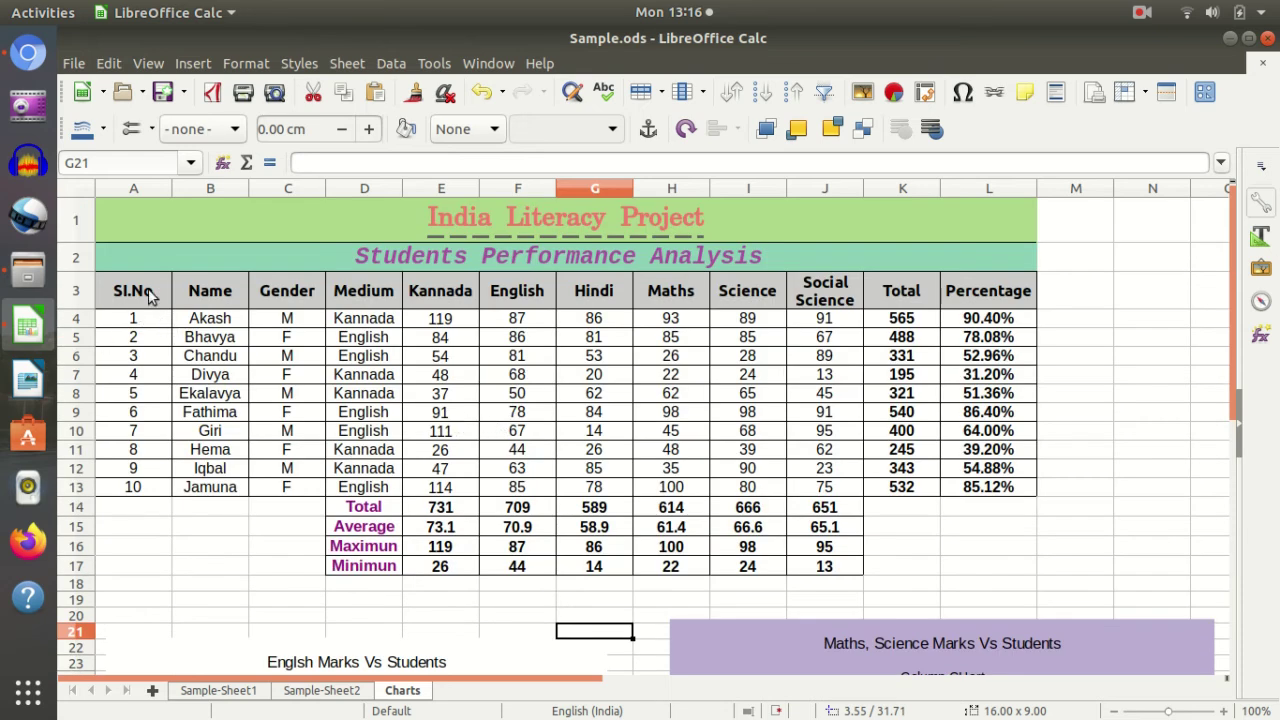
left_click_drag(148, 290, 968, 487)
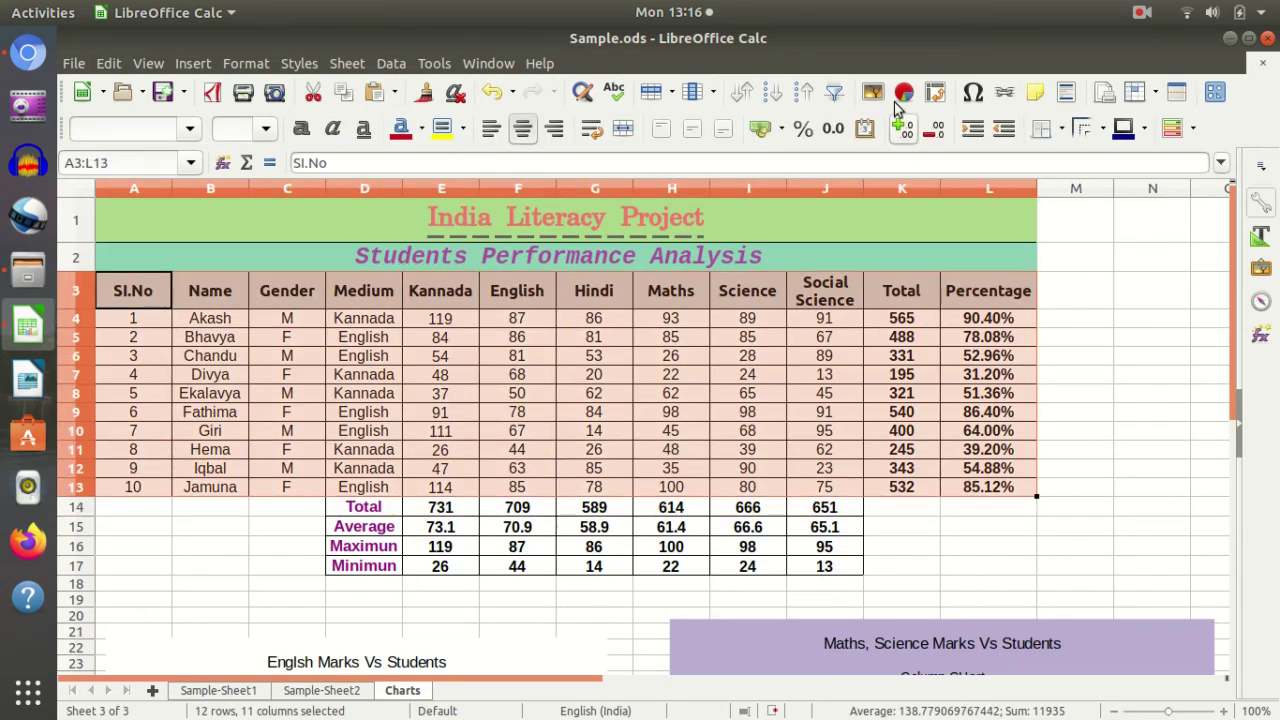
Sort the marks table A3:L13 ascending by Maths as the first sort key.
left_click(742, 93)
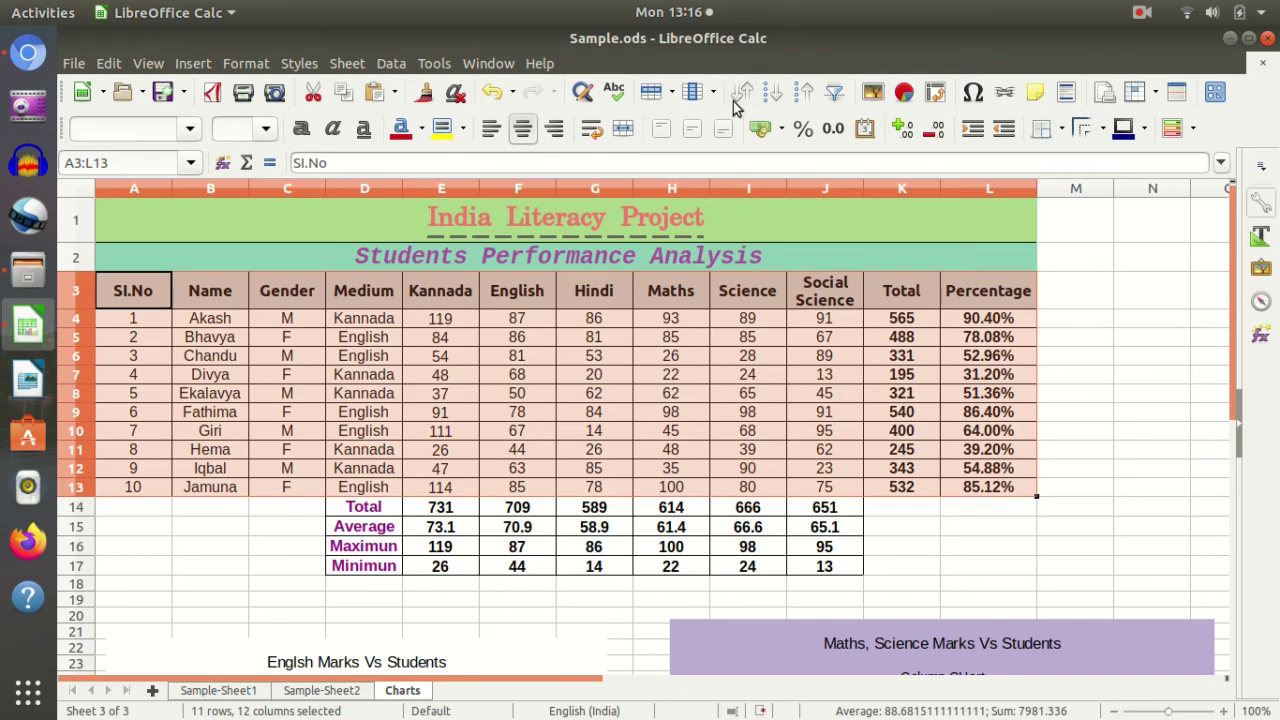
left_click(567, 228)
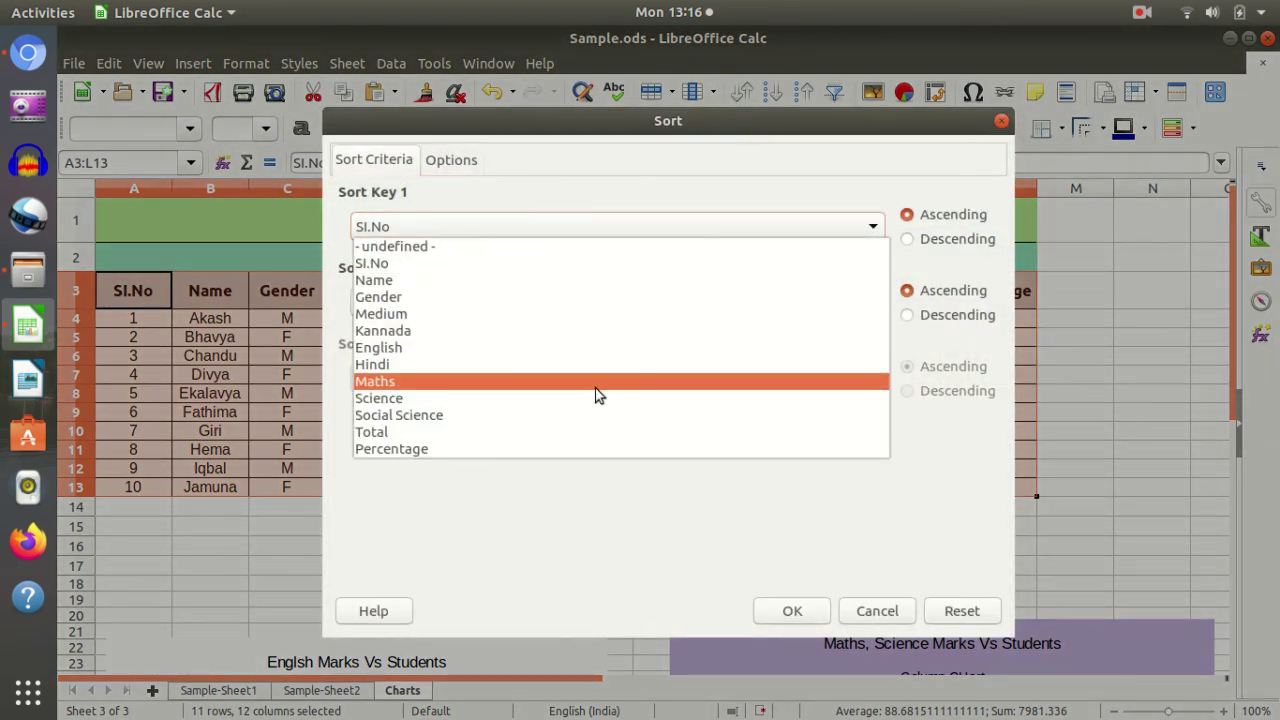
left_click(596, 384)
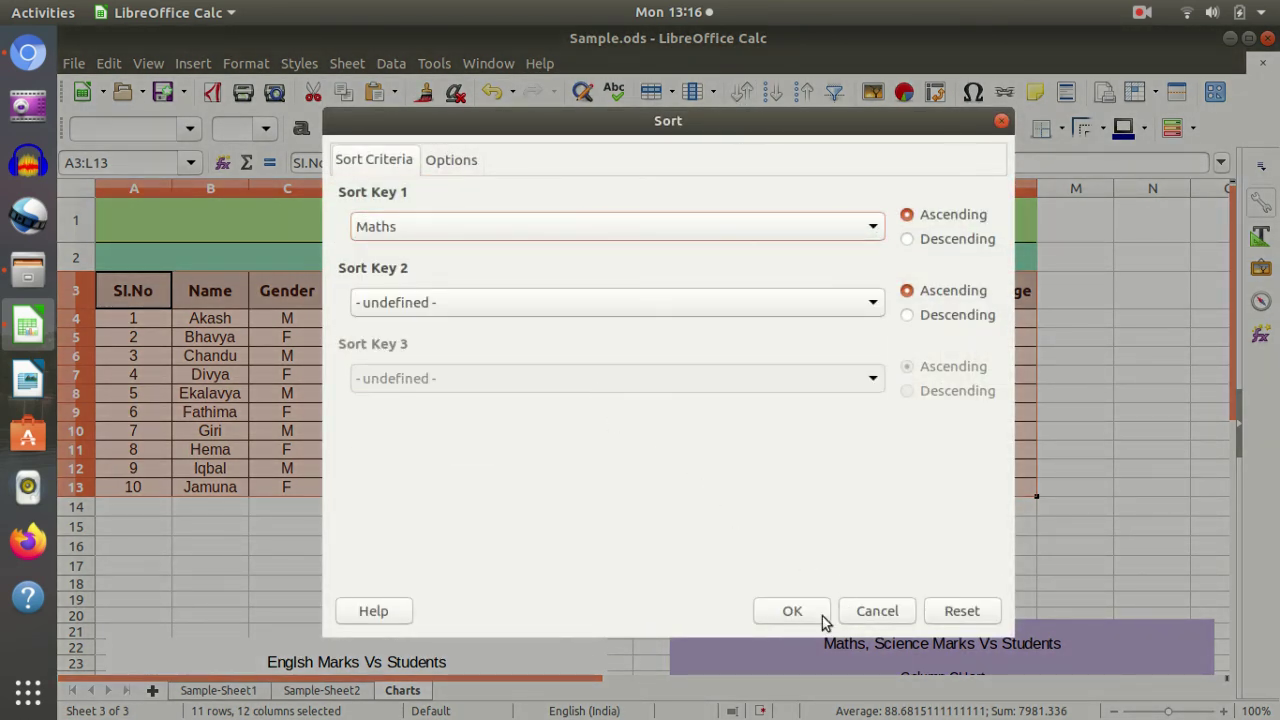
left_click(791, 611)
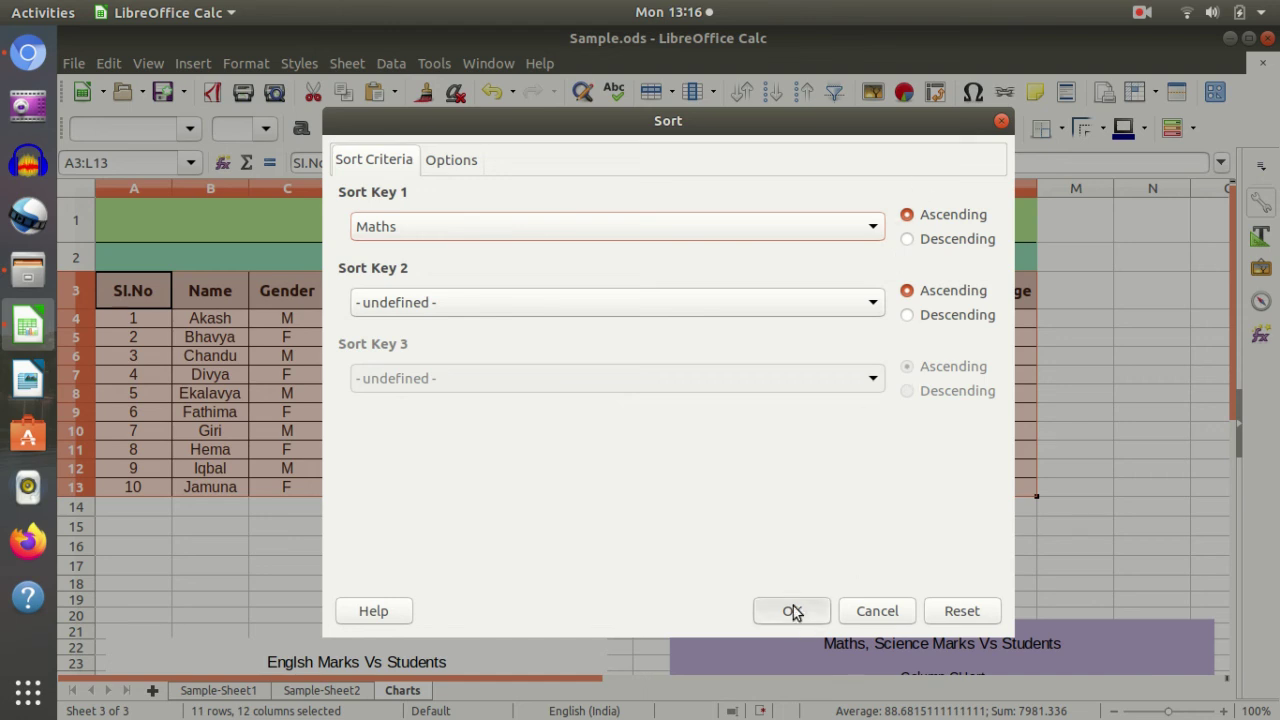
scroll(782, 465, "down", 3)
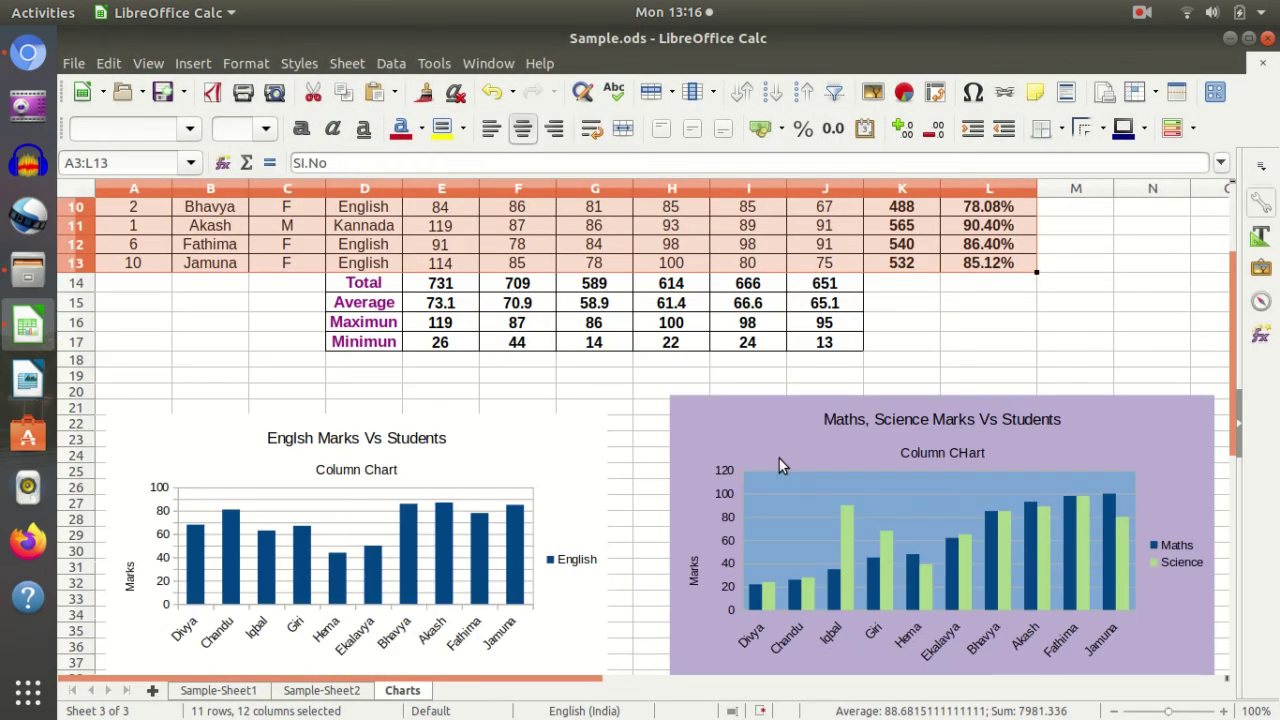
scroll(779, 463, "down", 2)
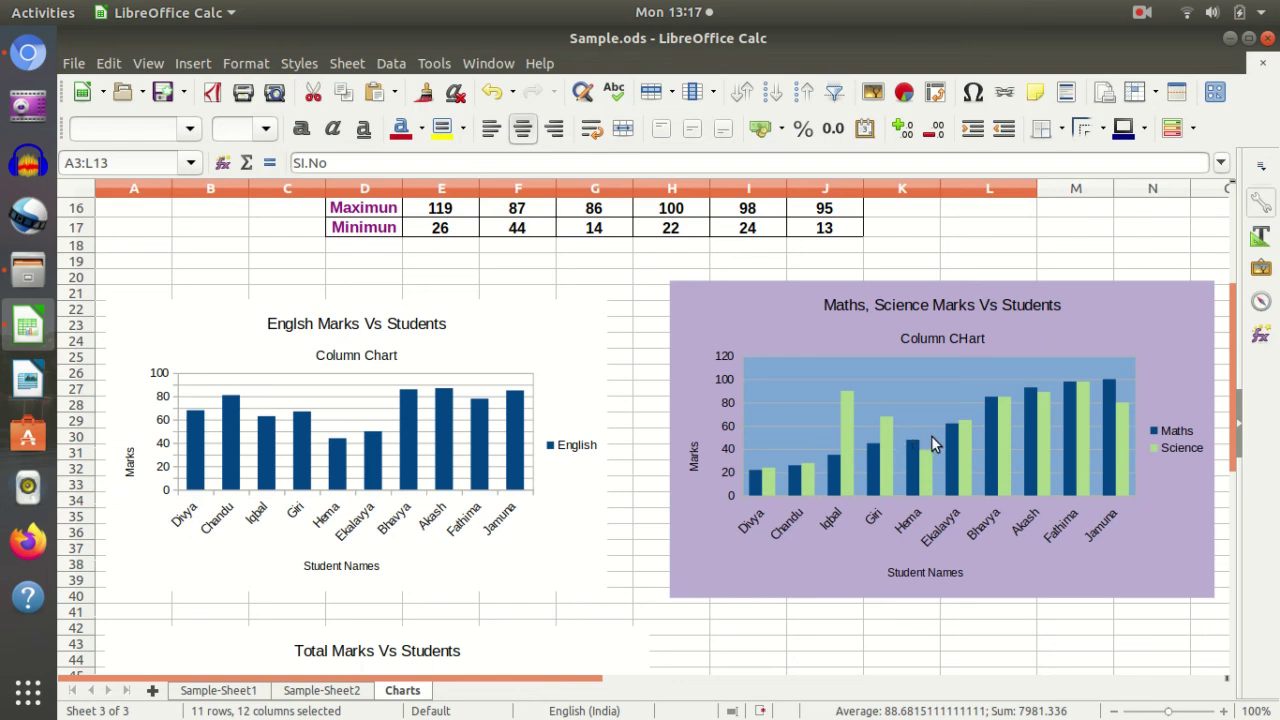
scroll(900, 445, "down", 8)
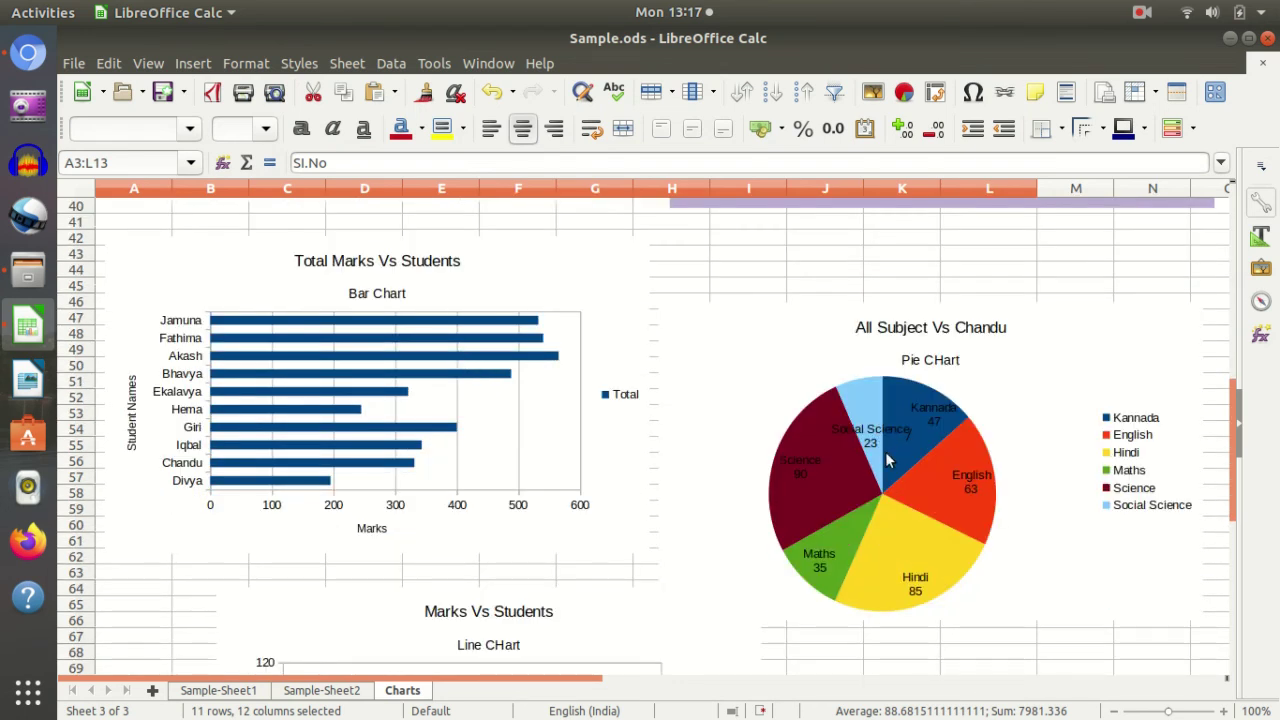
scroll(917, 453, "down", 6)
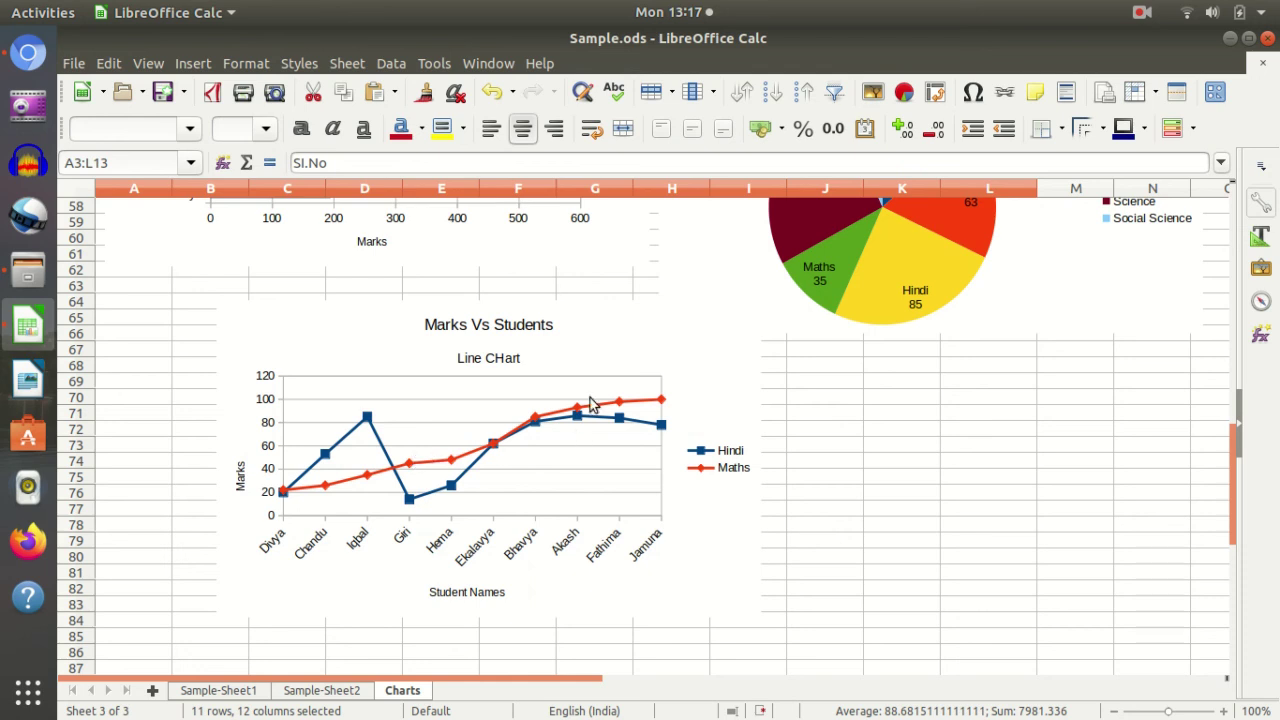
scroll(928, 460, "up", 10)
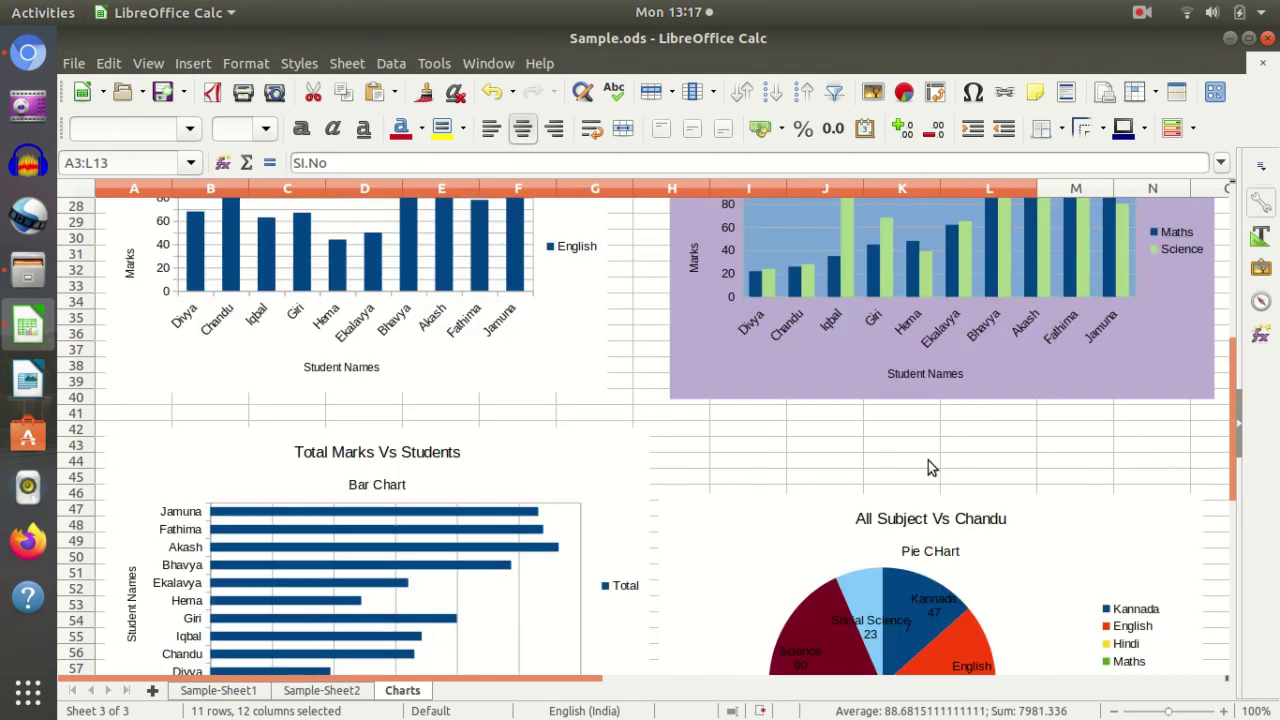
scroll(911, 461, "up", 8)
scroll(915, 467, "up", 1)
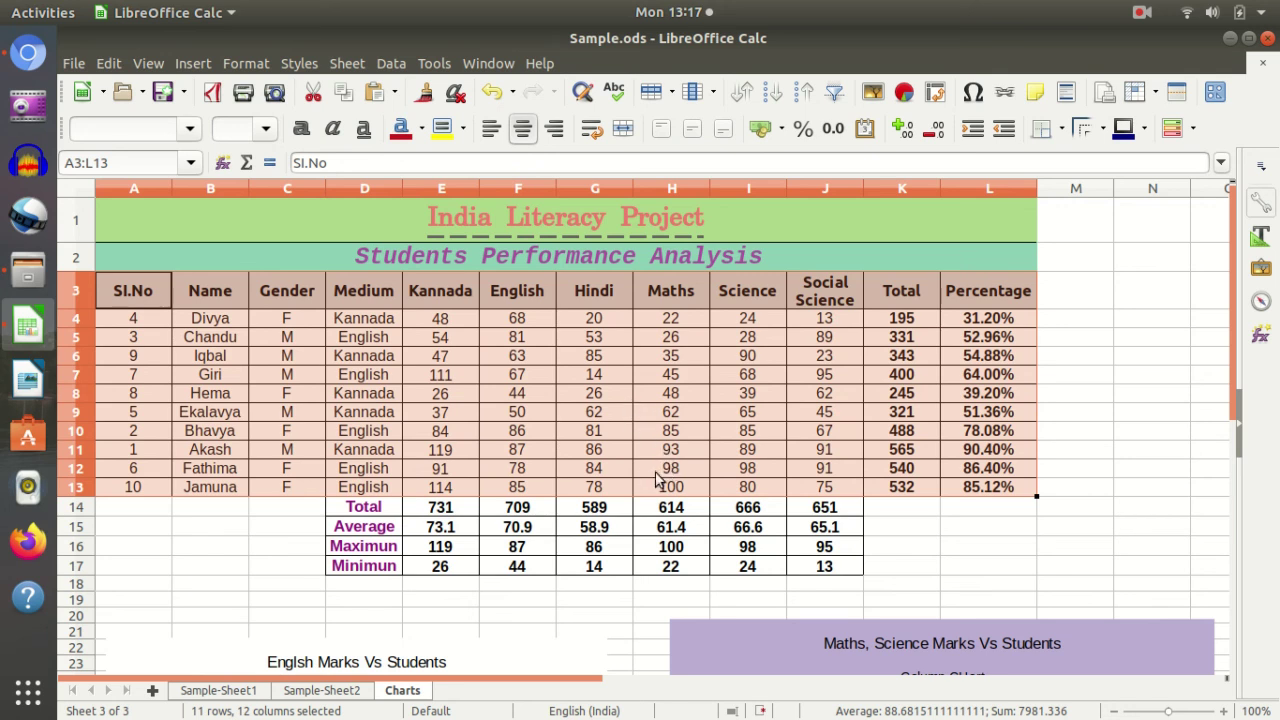
scroll(643, 468, "down", 2)
left_click(510, 490)
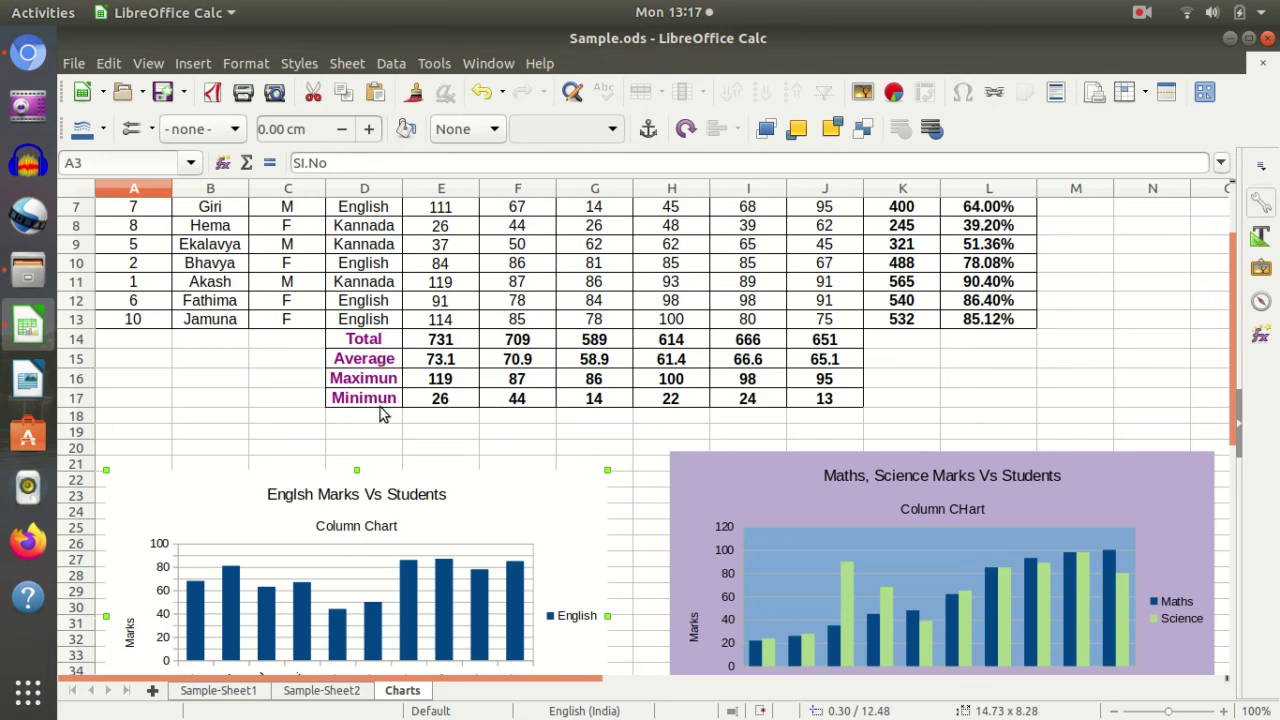
scroll(990, 360, "up", 2)
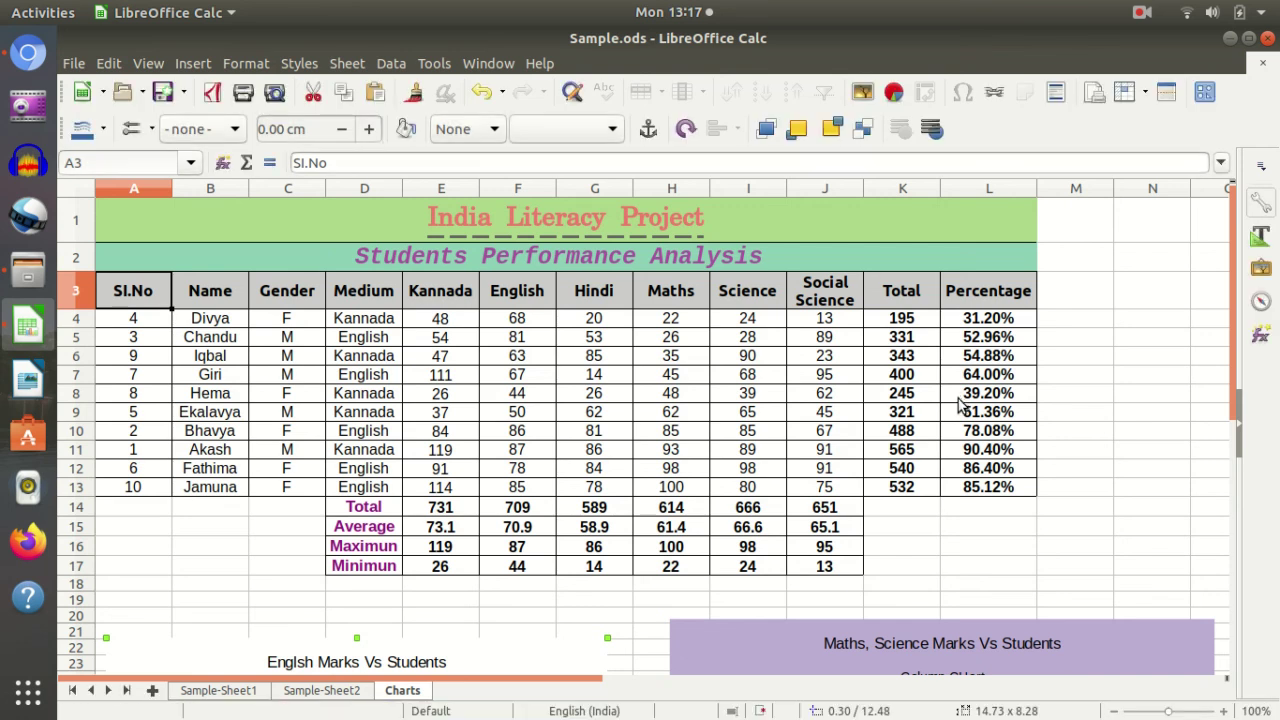
scroll(959, 403, "down", 4)
scroll(959, 403, "down", 4)
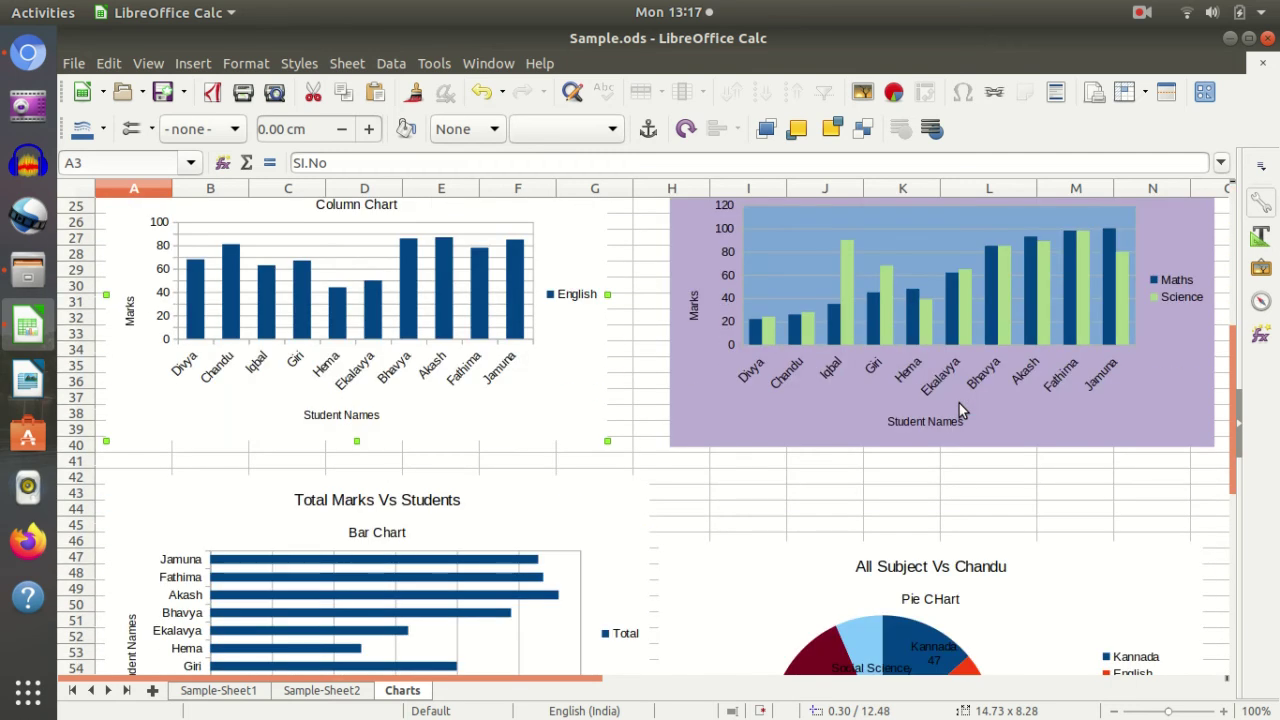
scroll(959, 403, "down", 6)
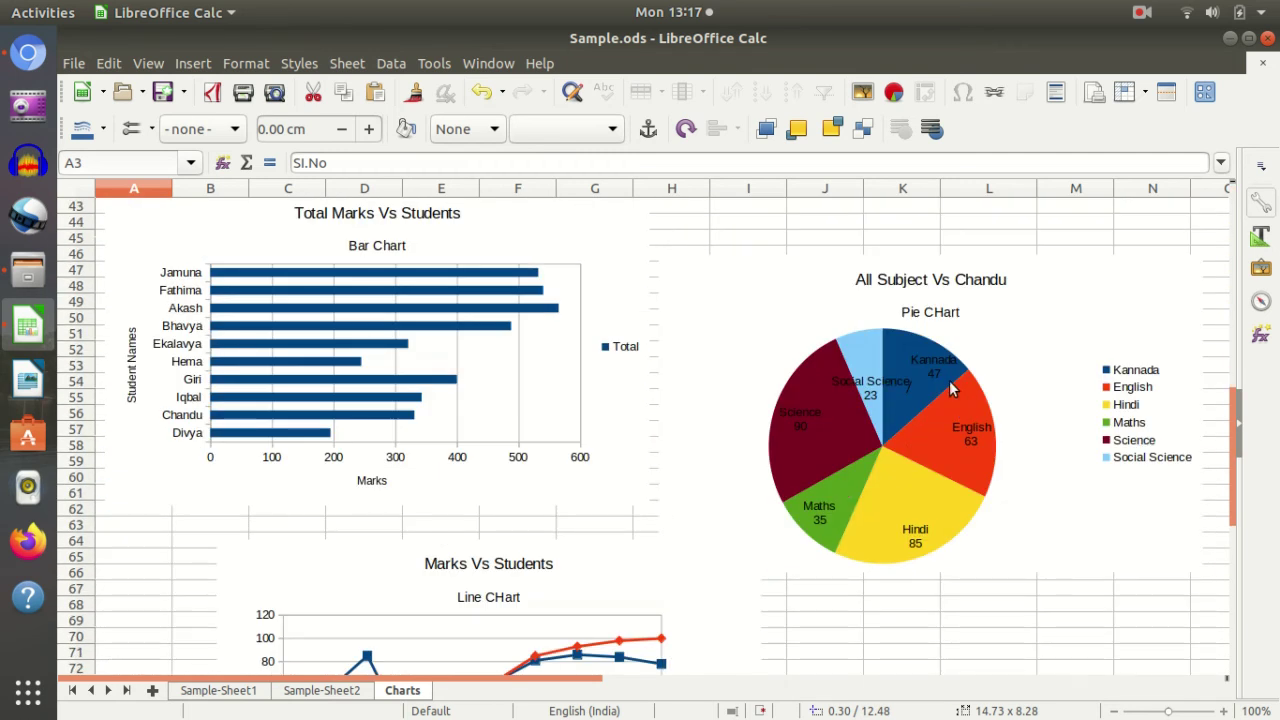
scroll(810, 512, "up", 4)
scroll(322, 498, "up", 4)
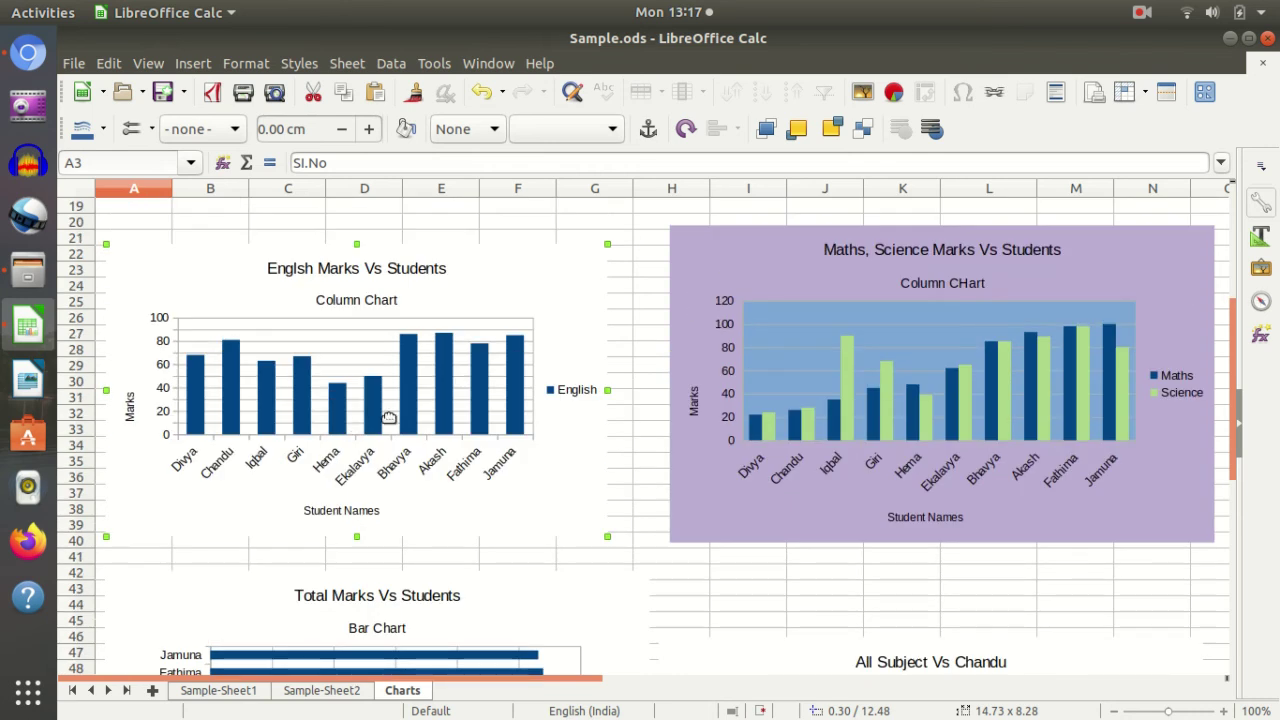
scroll(400, 403, "down", 6)
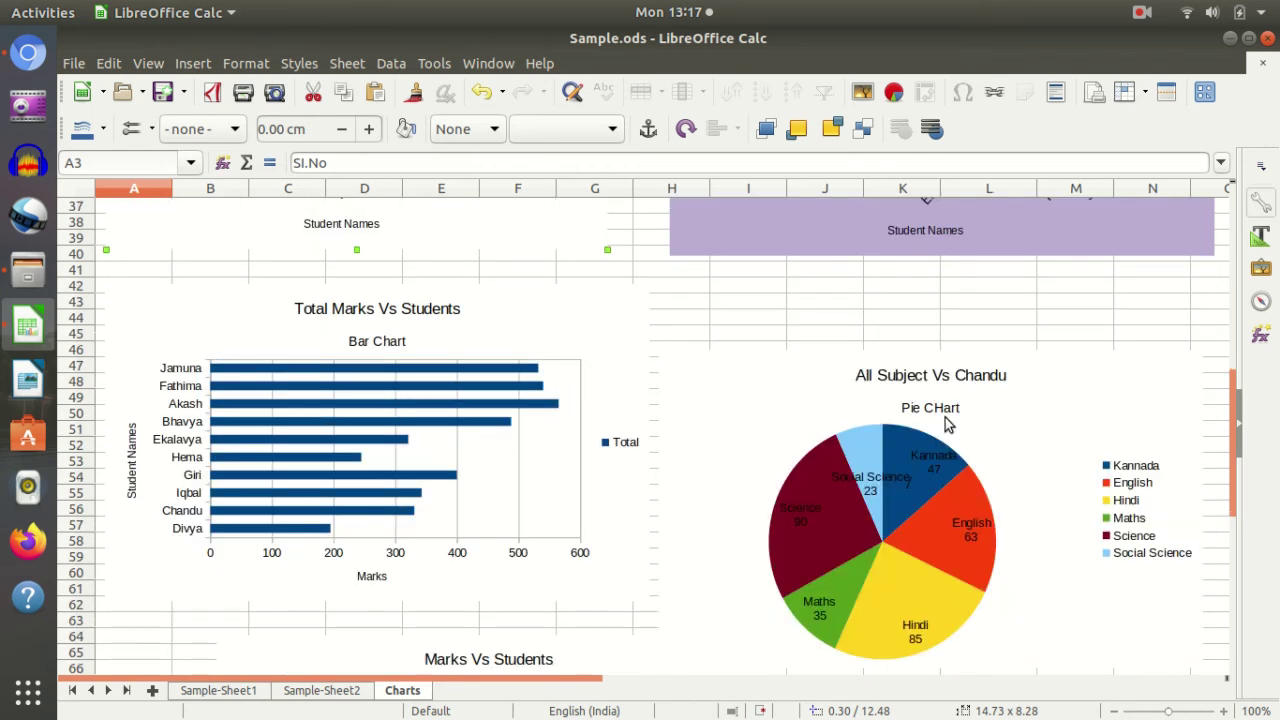
scroll(944, 414, "down", 6)
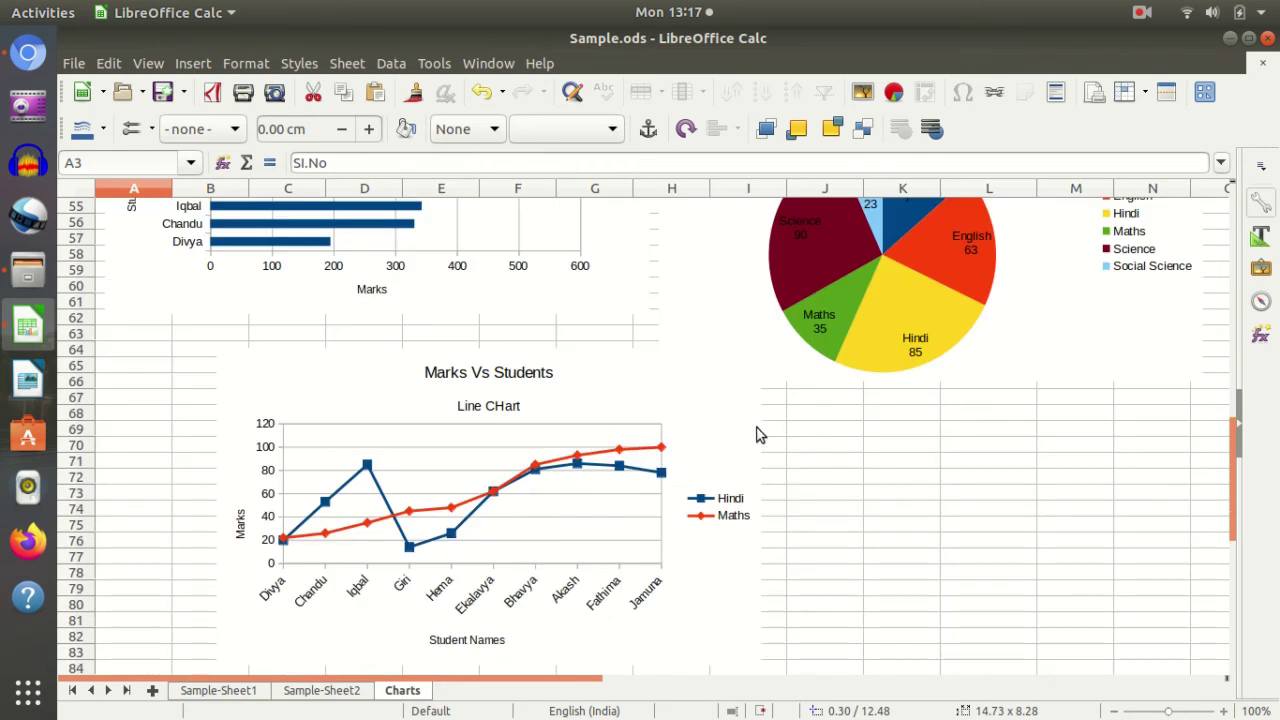
scroll(757, 440, "up", 8)
scroll(757, 471, "up", 8)
scroll(410, 400, "up", 2)
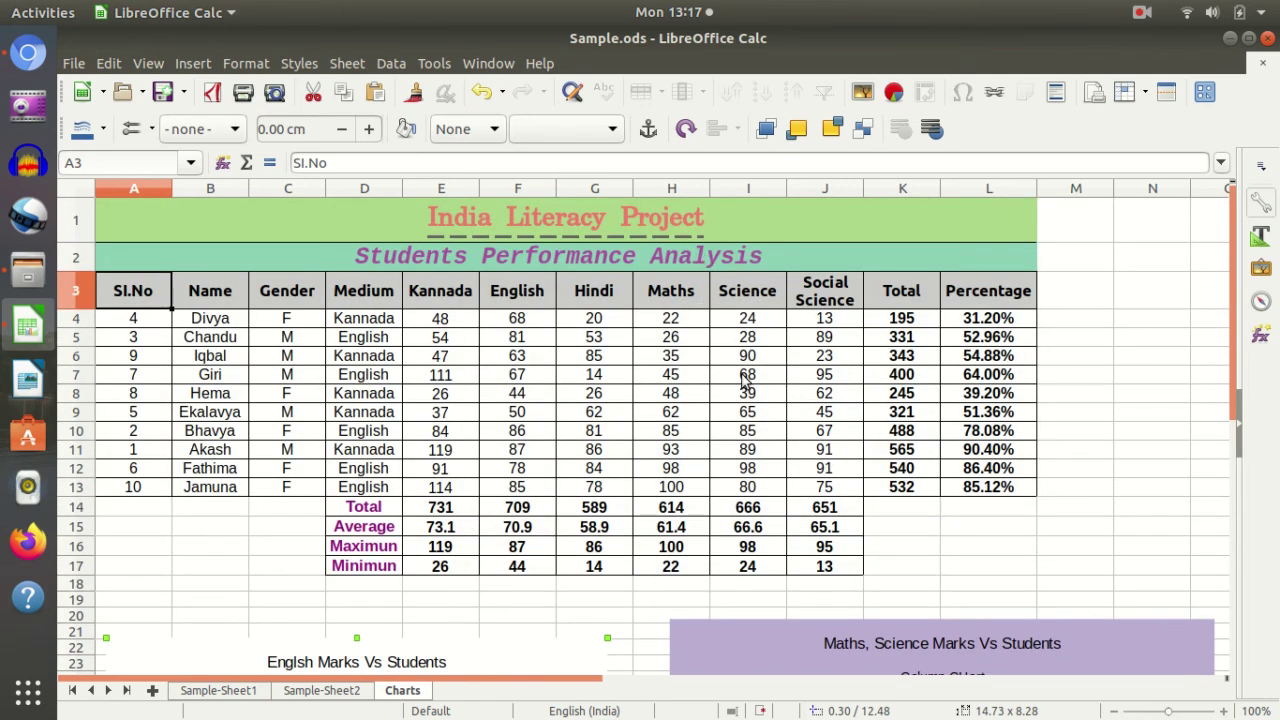
scroll(880, 360, "down", 7)
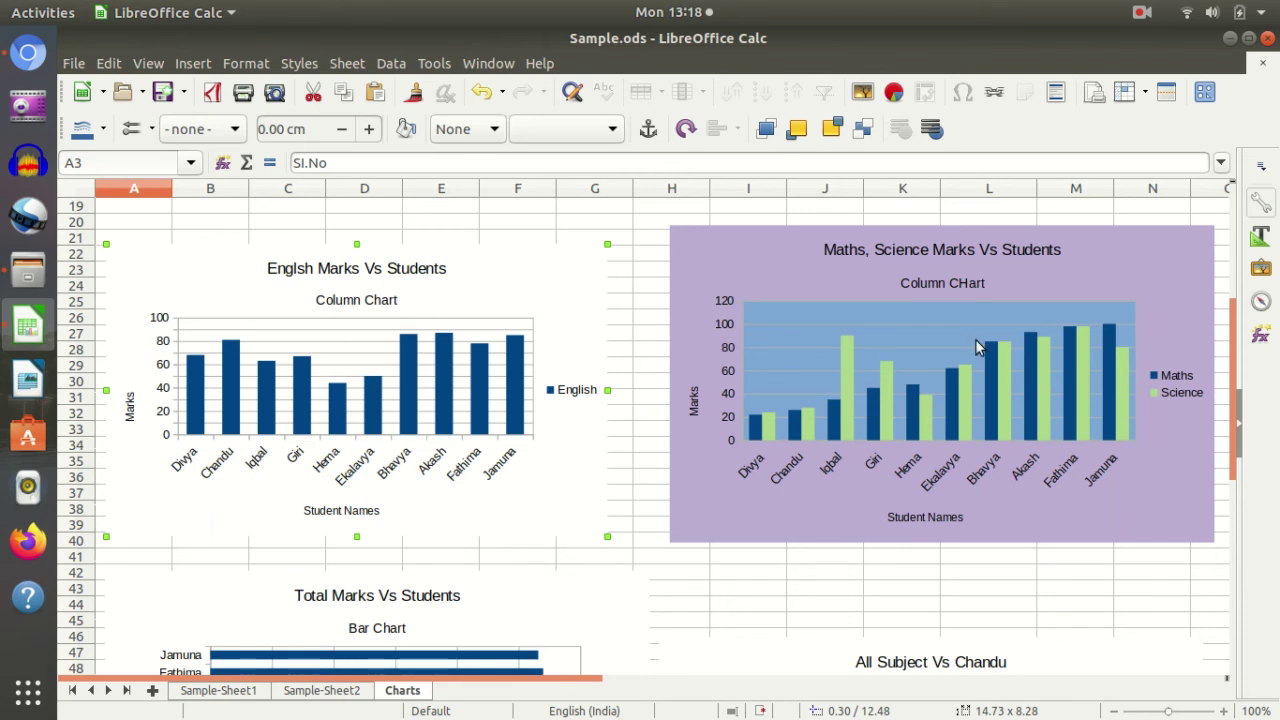
scroll(975, 348, "down", 5)
scroll(960, 360, "down", 6)
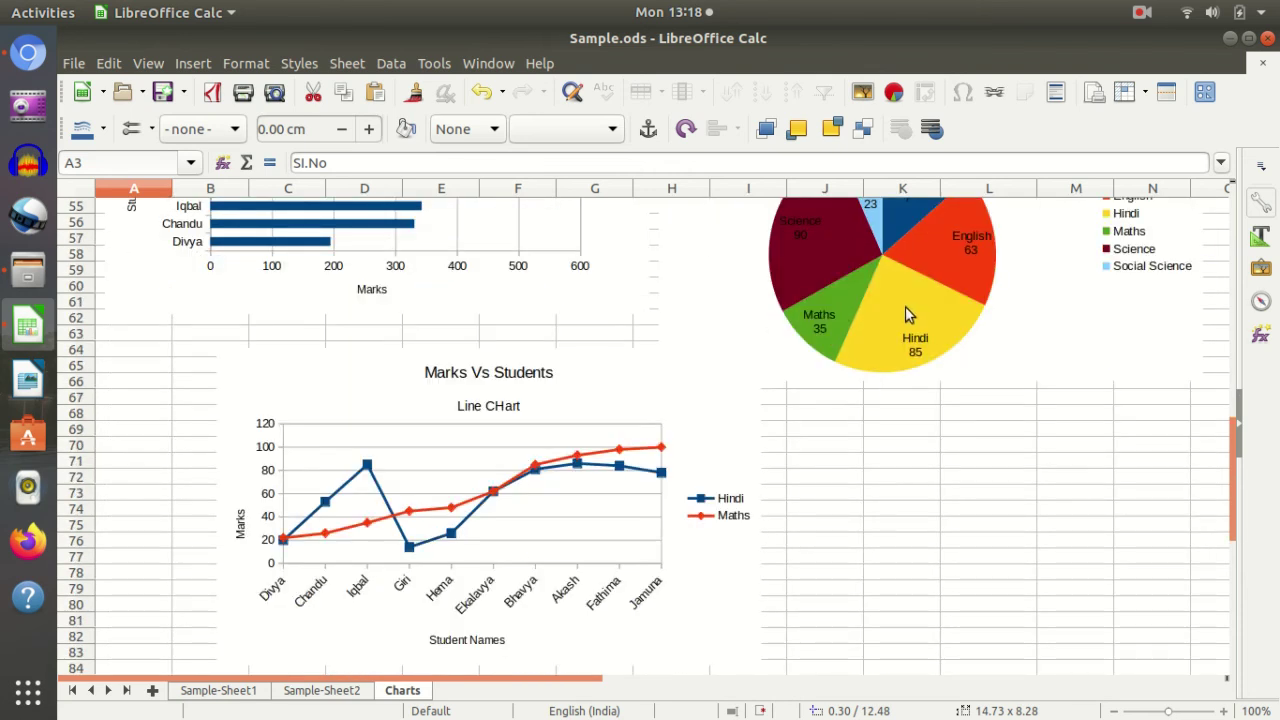
scroll(950, 372, "up", 4)
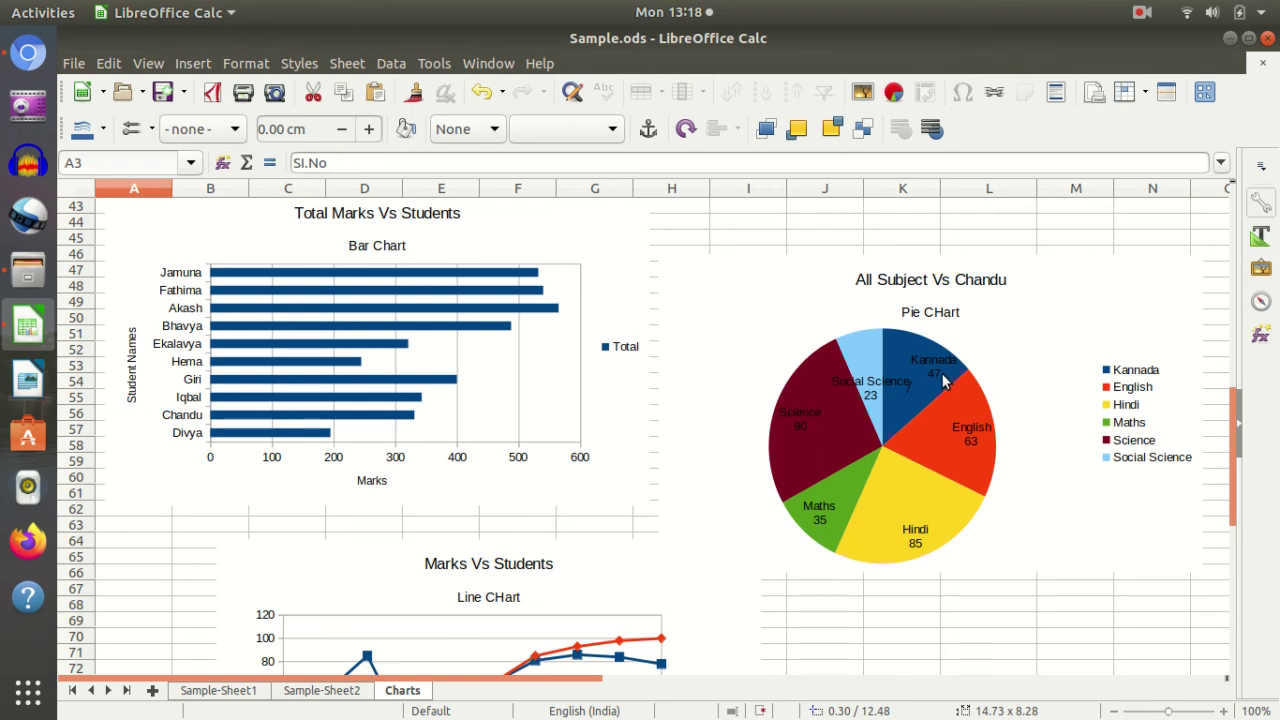
scroll(940, 382, "up", 4)
scroll(940, 382, "up", 10)
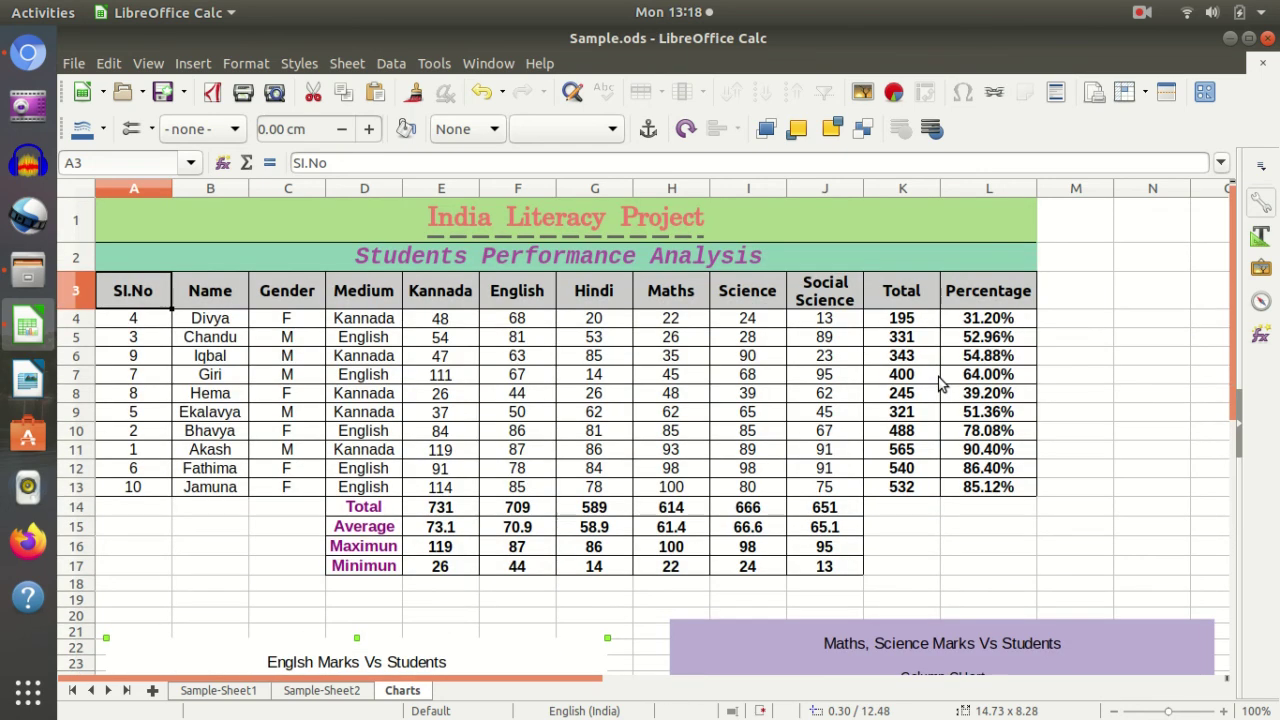